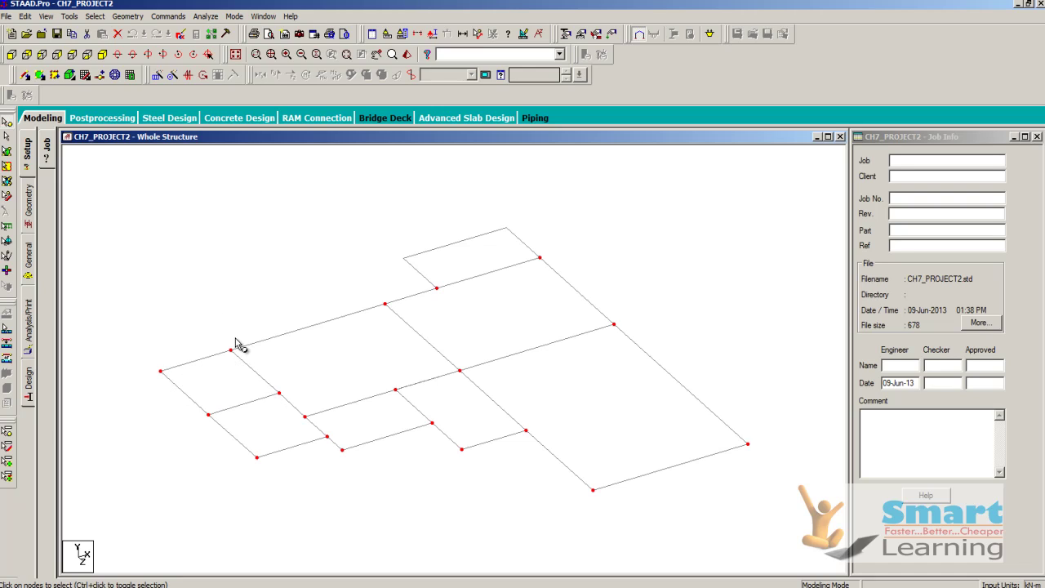
Create columns below the selected floor plan nodes with a one-step 3D repeat of -3 m in Y, linking the steps
click(157, 75)
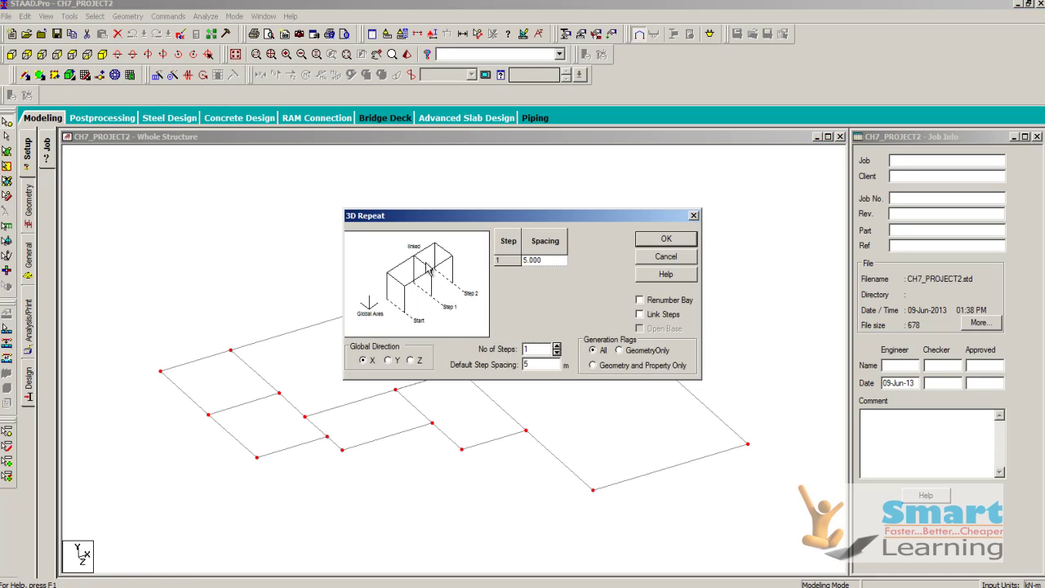
click(390, 361)
text(-3)
click(640, 314)
click(663, 241)
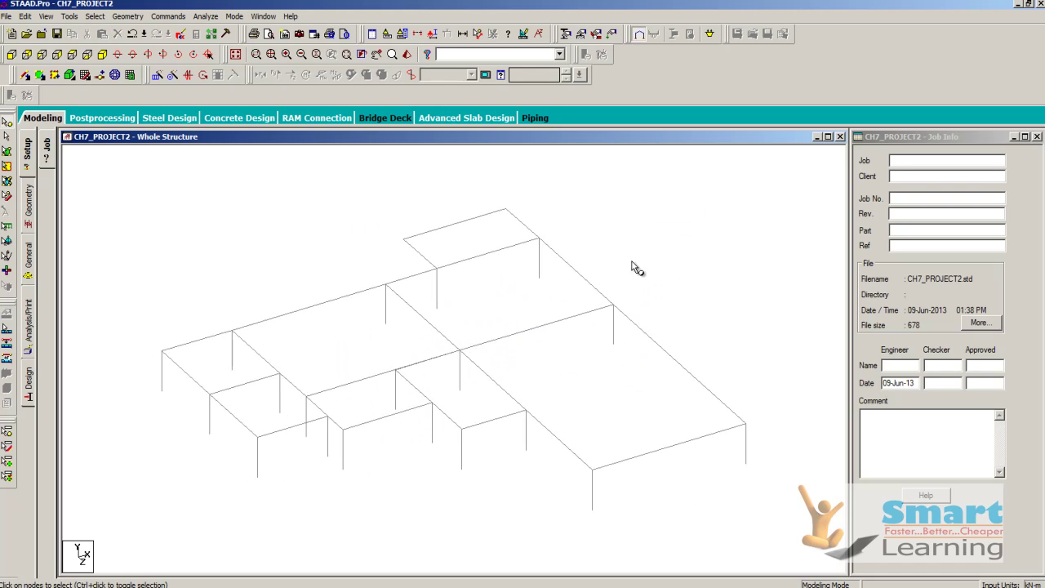
scroll(667, 272, up, 1)
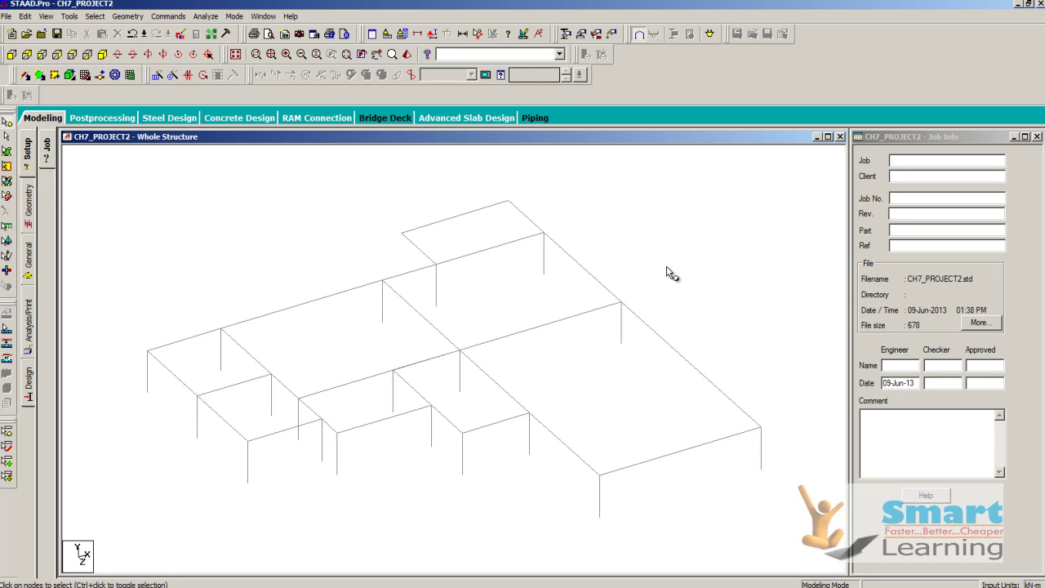
click(7, 16)
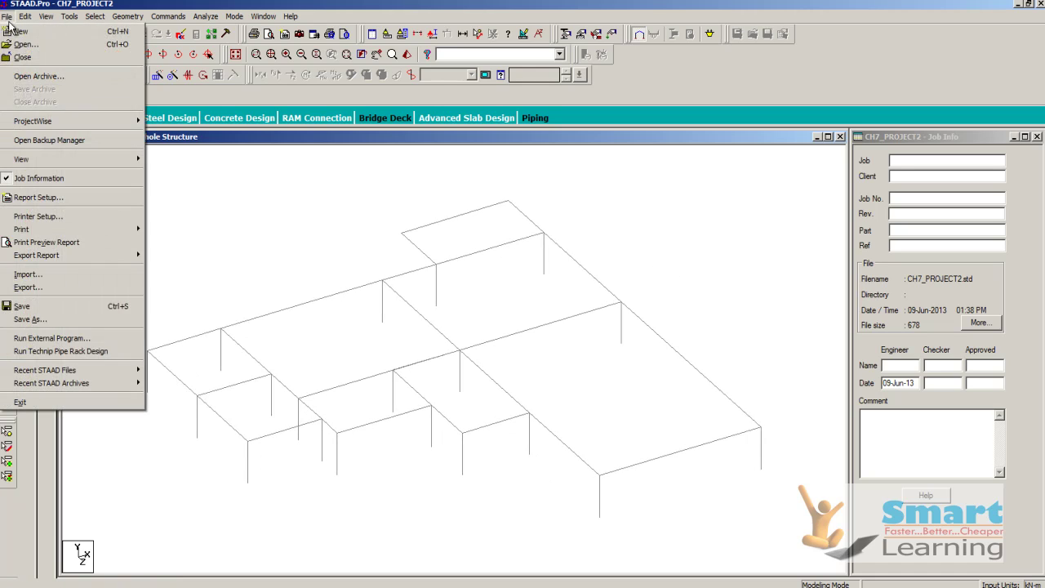
click(76, 277)
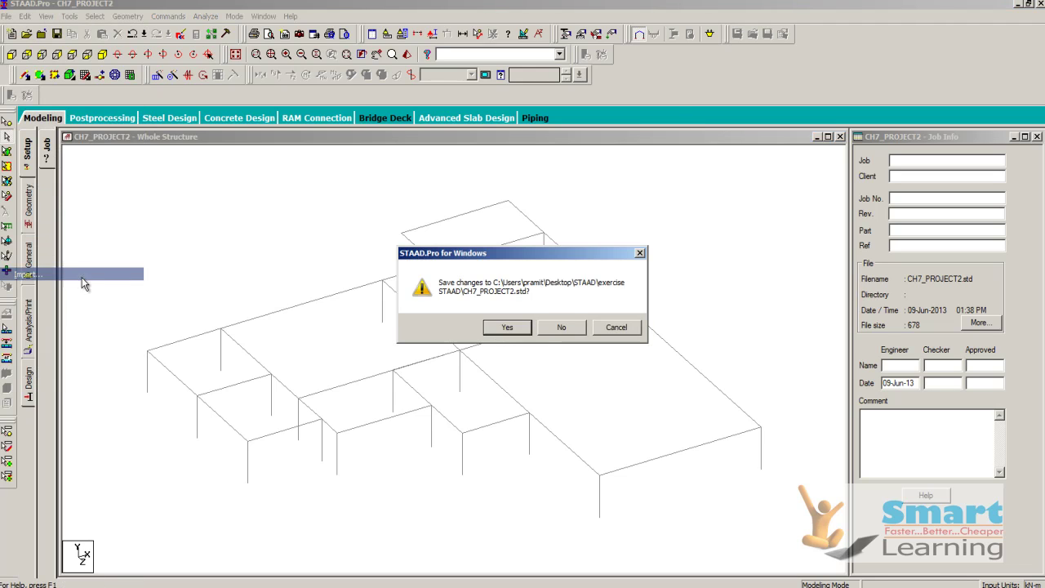
click(617, 328)
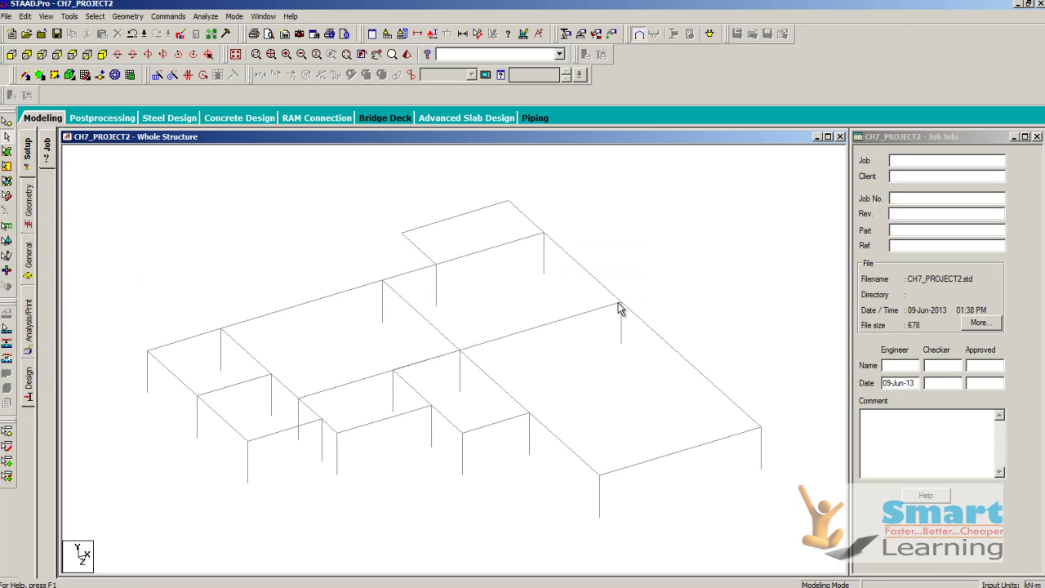
Select all floor beams in a side view and repeat them four times in Y at 3 m spacing with linked steps
key(Left)
key(Left)
key(Left)
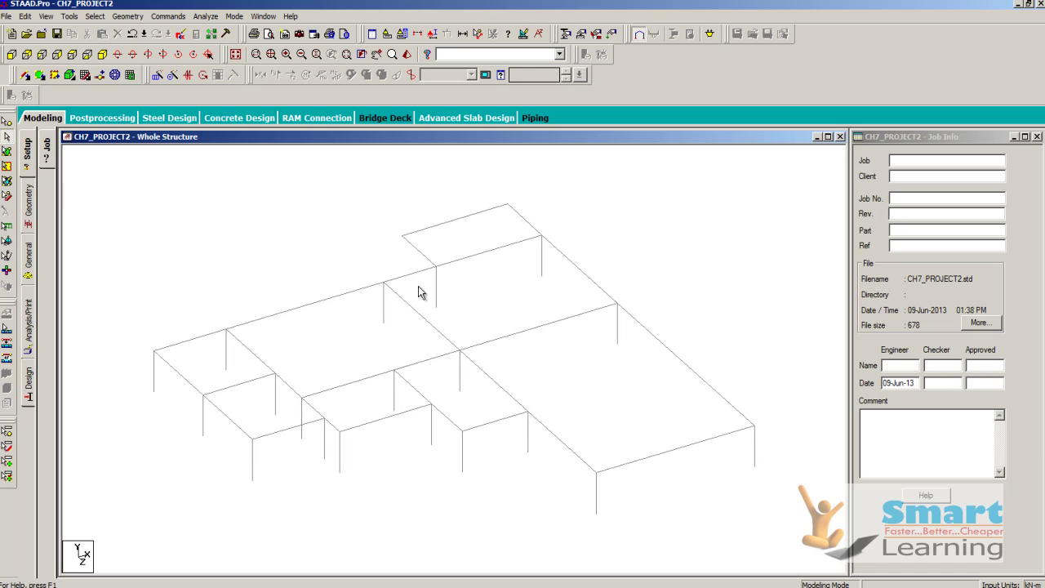
click(42, 54)
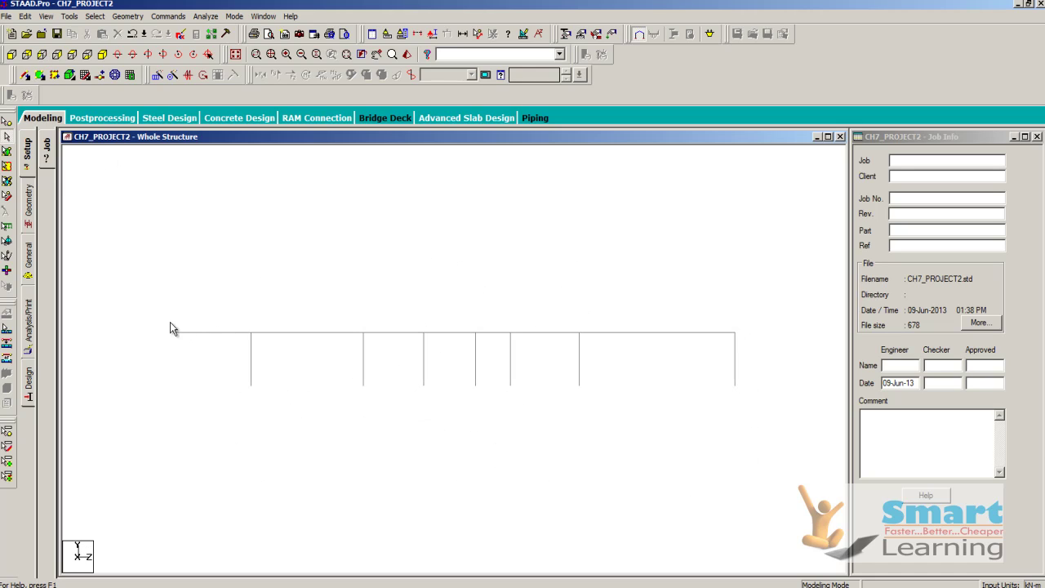
drag(158, 319, 766, 353)
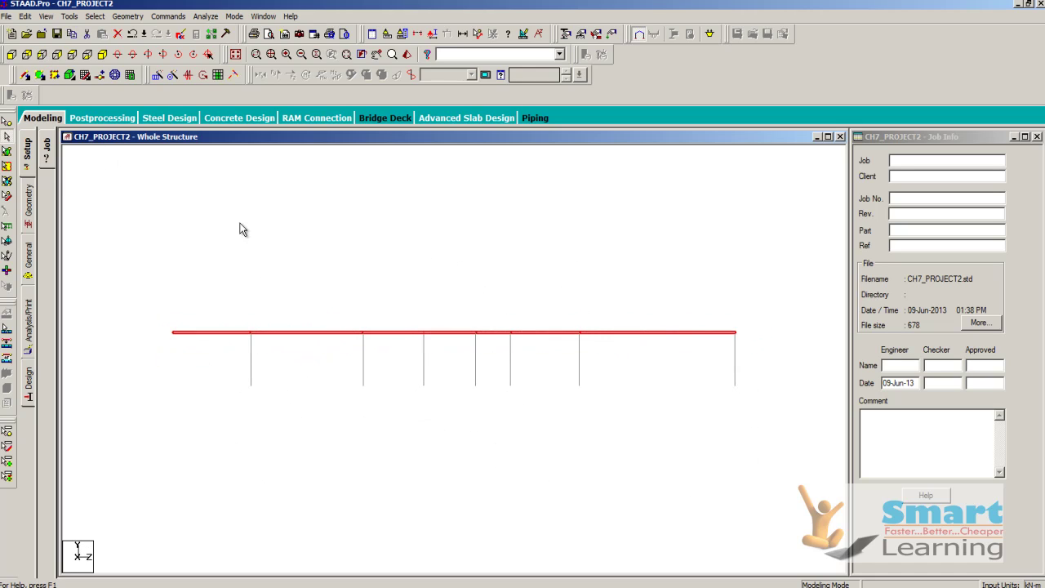
click(102, 54)
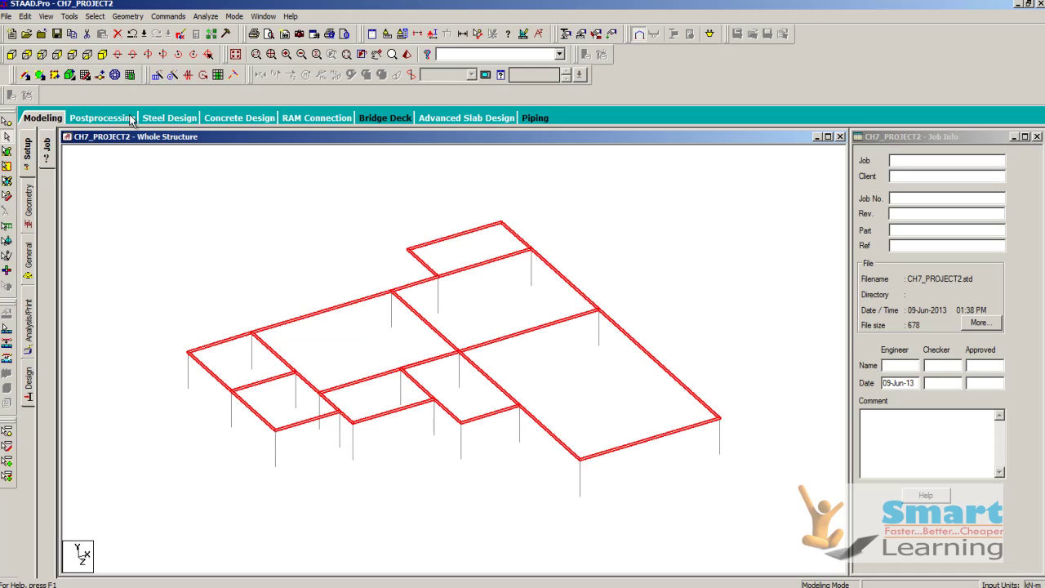
click(158, 75)
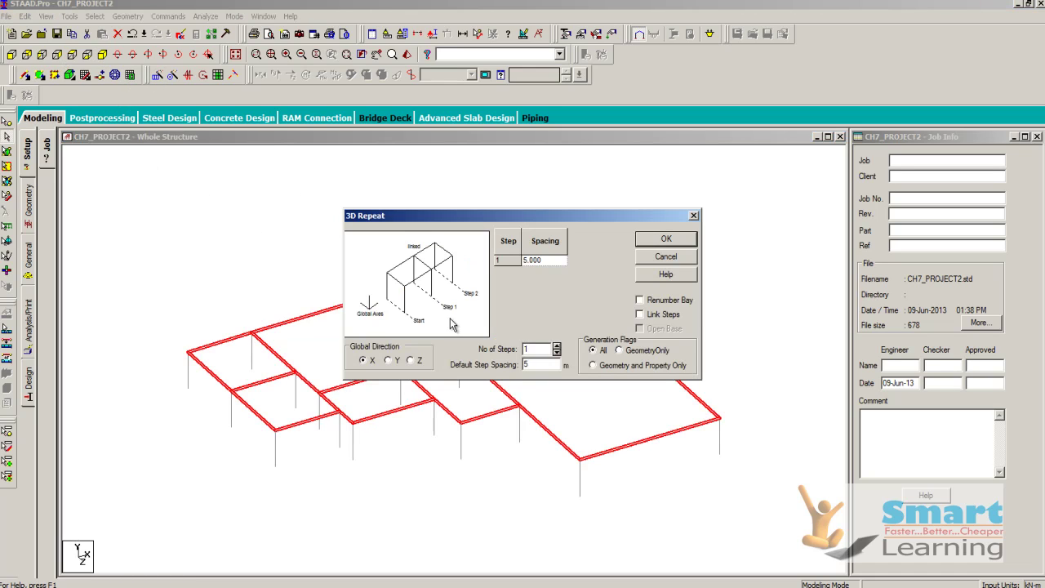
click(557, 347)
click(557, 347)
click(557, 347)
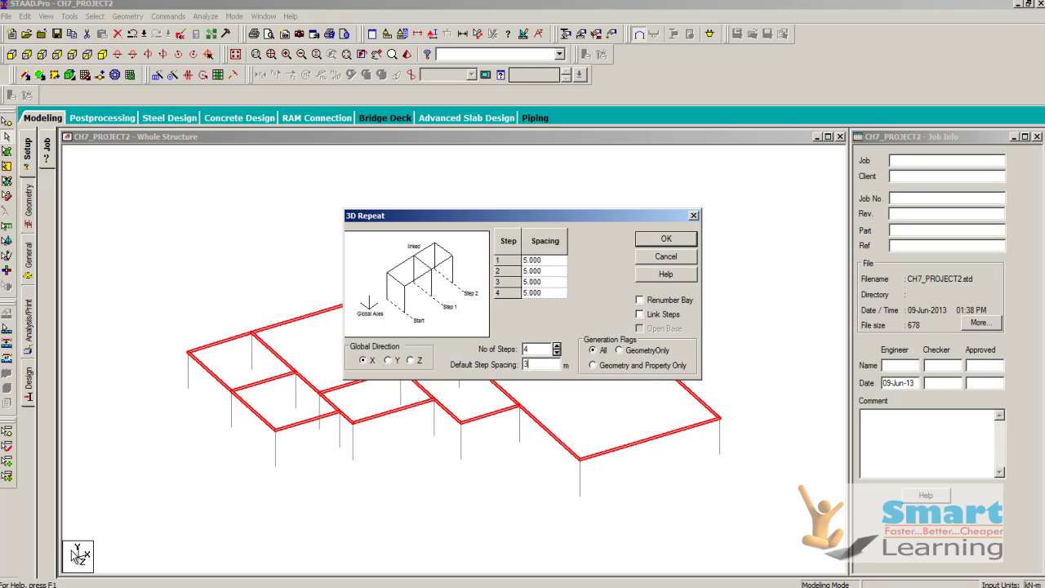
text(3)
click(391, 360)
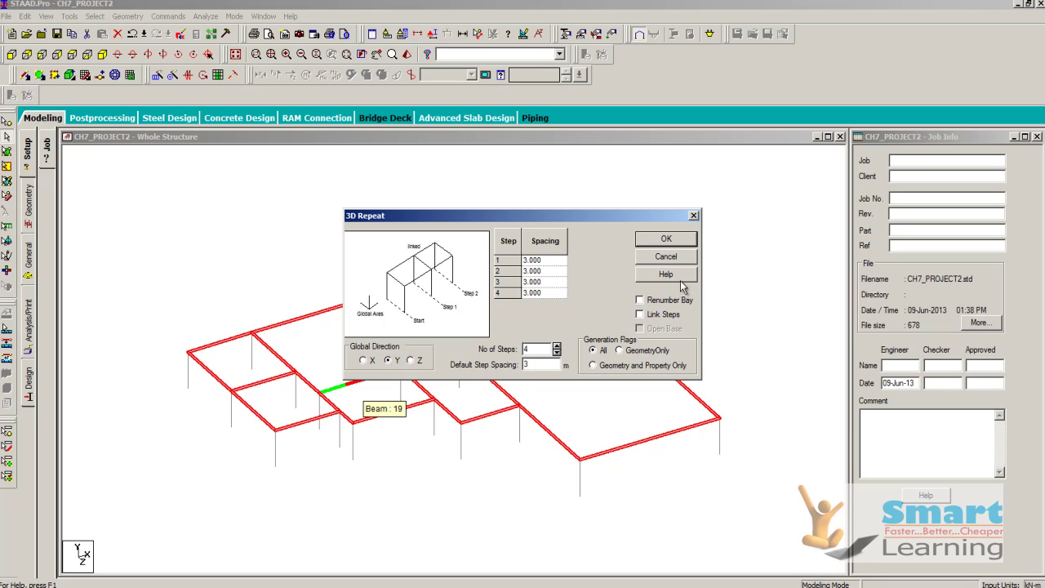
click(660, 317)
click(666, 238)
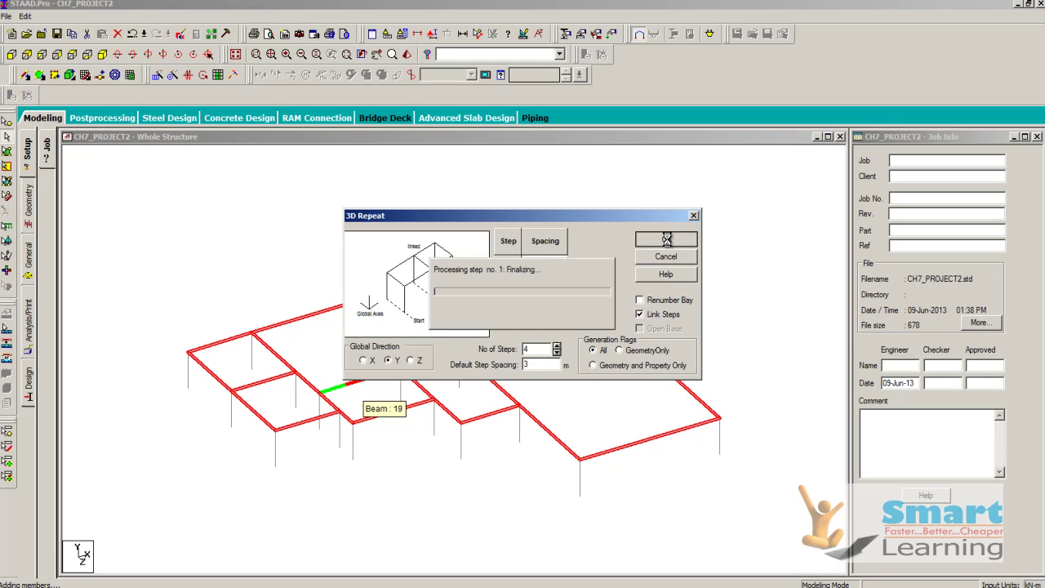
scroll(490, 435, up, 3)
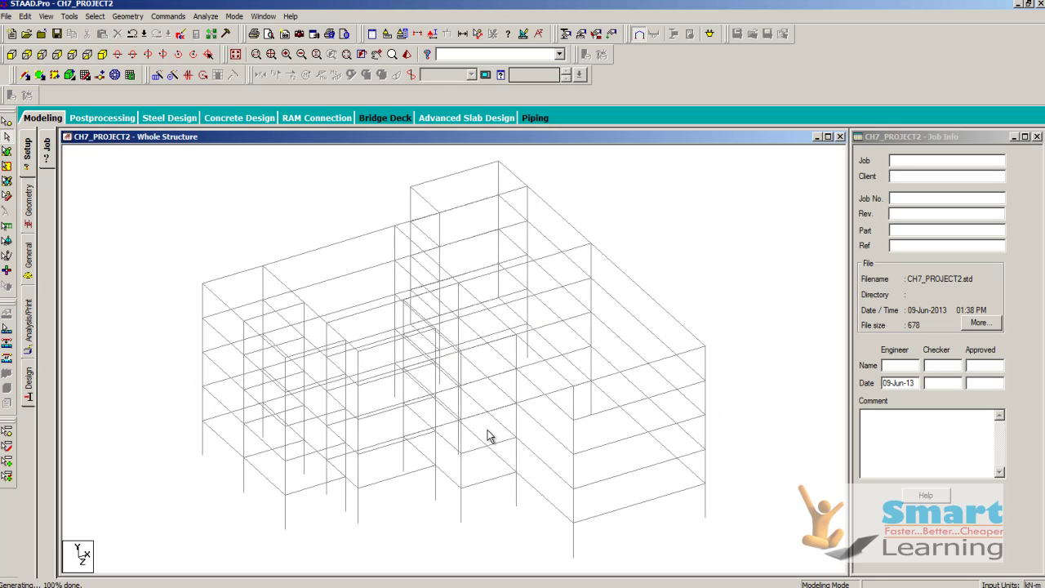
scroll(490, 435, down, 1)
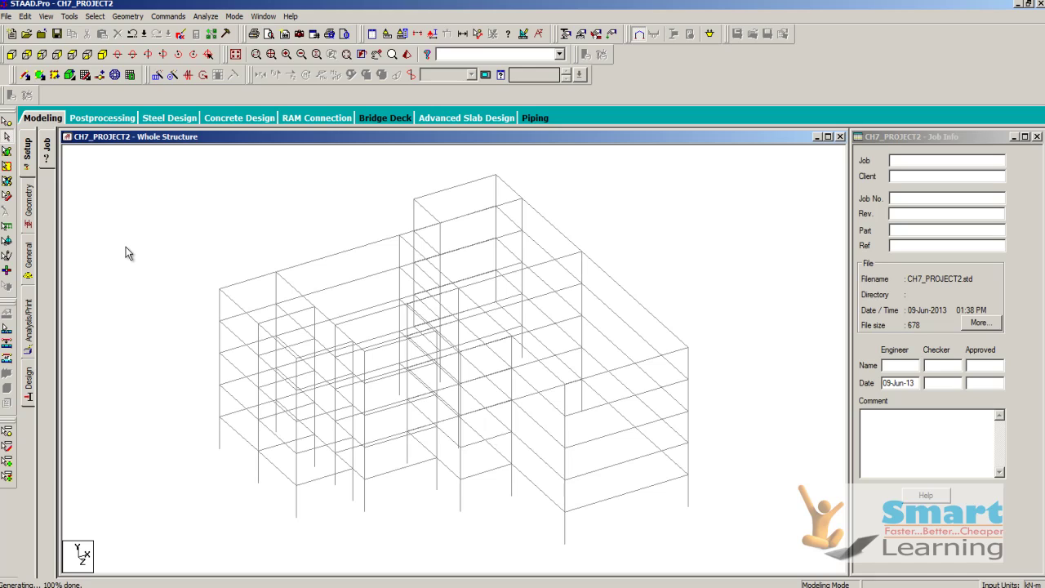
Undo the four-storey repeat of the floor beams
key(ctrl+z)
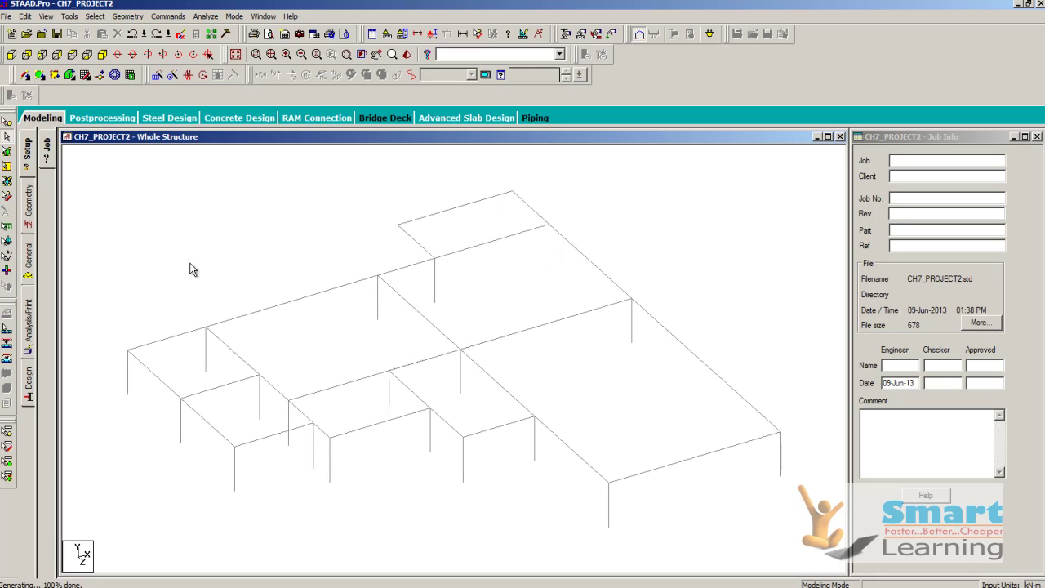
scroll(356, 260, down, 1)
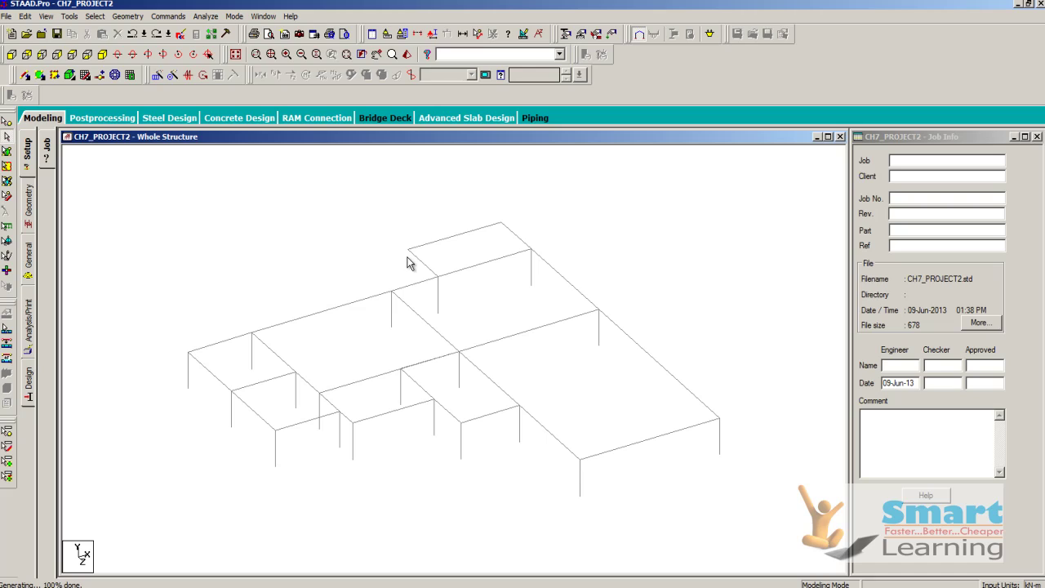
click(42, 54)
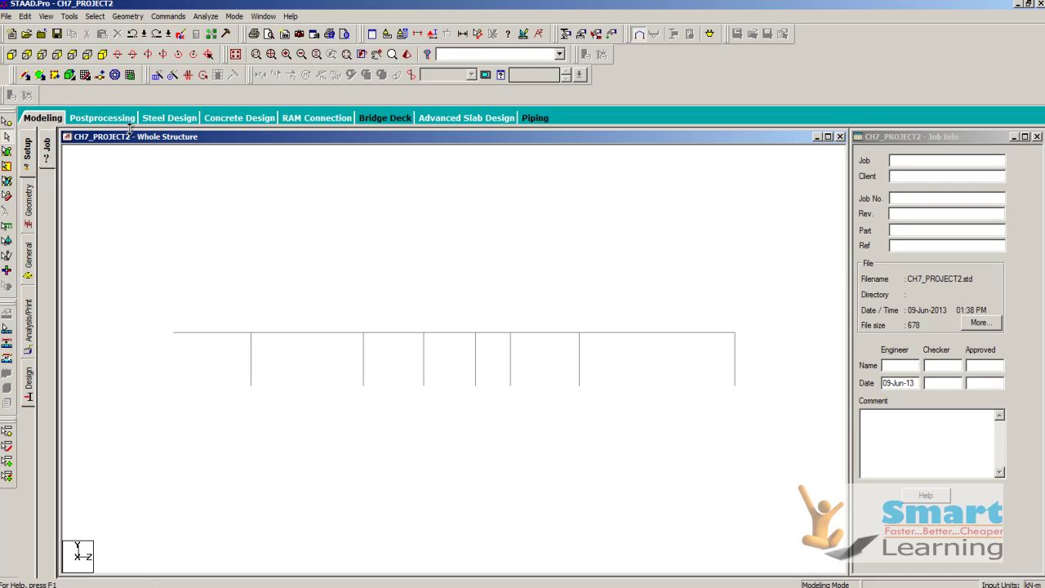
click(102, 54)
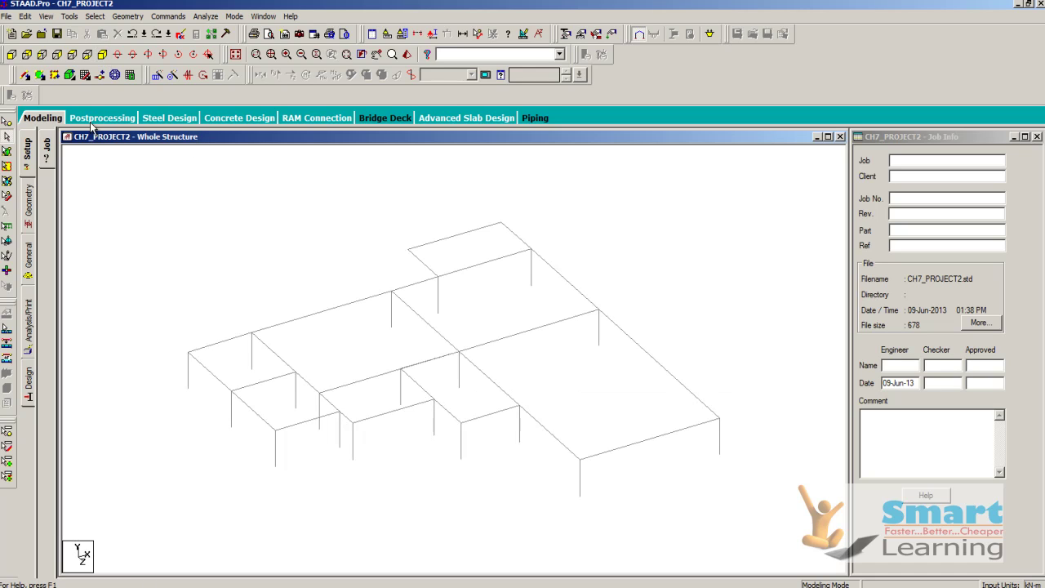
Select the floor beams in the opposite side view and generate four linked storeys above them at 3 m spacing in Y
click(54, 55)
drag(168, 322, 730, 345)
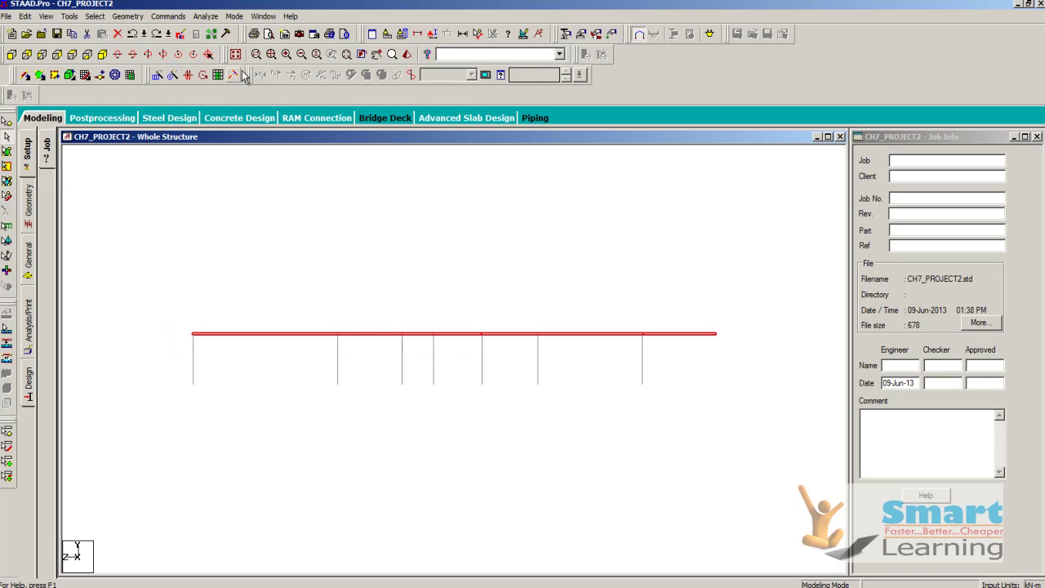
click(156, 75)
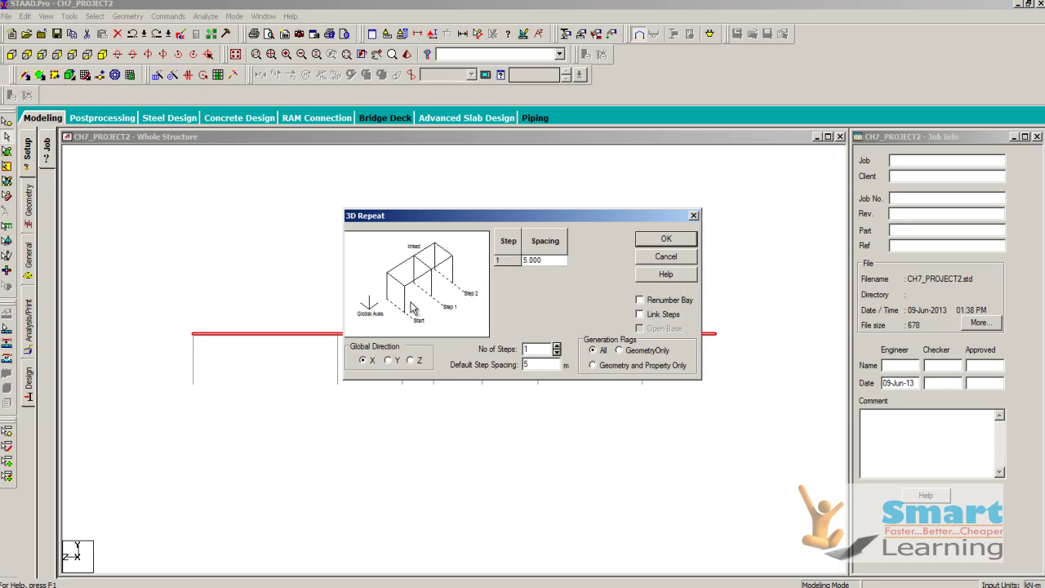
click(389, 361)
click(556, 345)
click(556, 346)
click(556, 346)
click(639, 314)
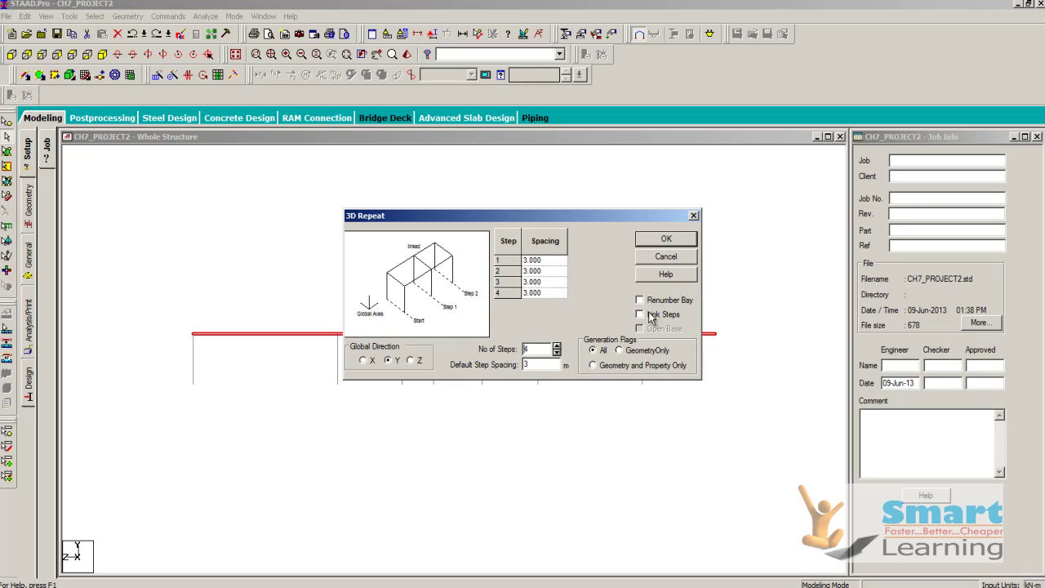
click(669, 239)
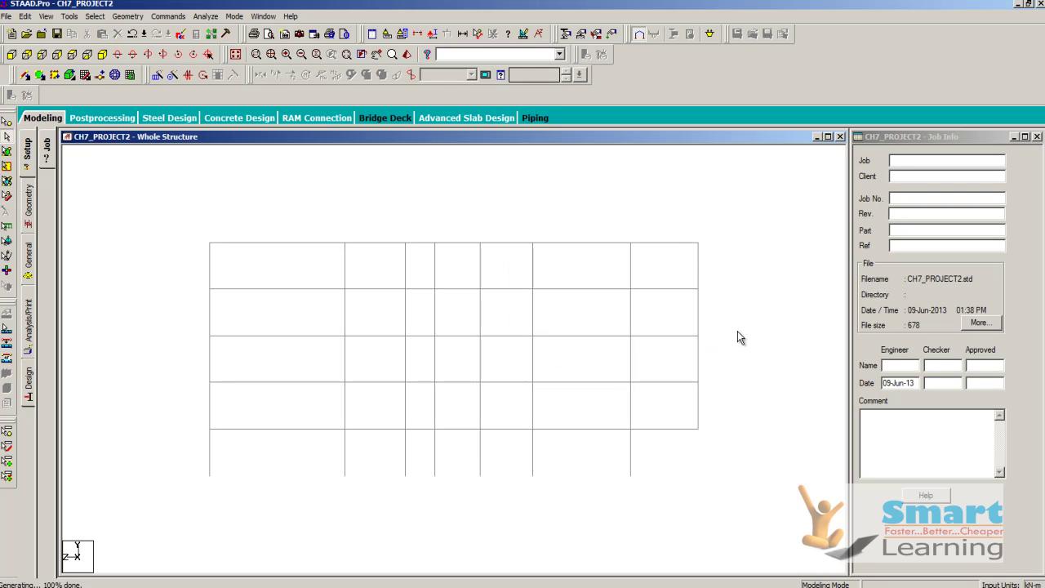
Delete the vertical members along the outer edge of the projecting bay on all upper storeys
drag(700, 400, 693, 317)
drag(701, 272, 704, 269)
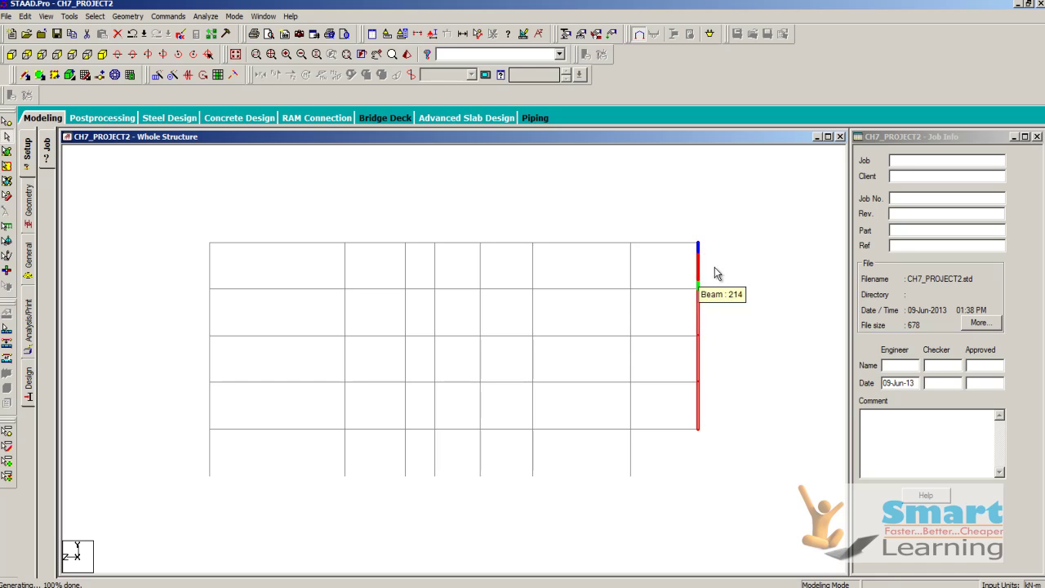
key(Delete)
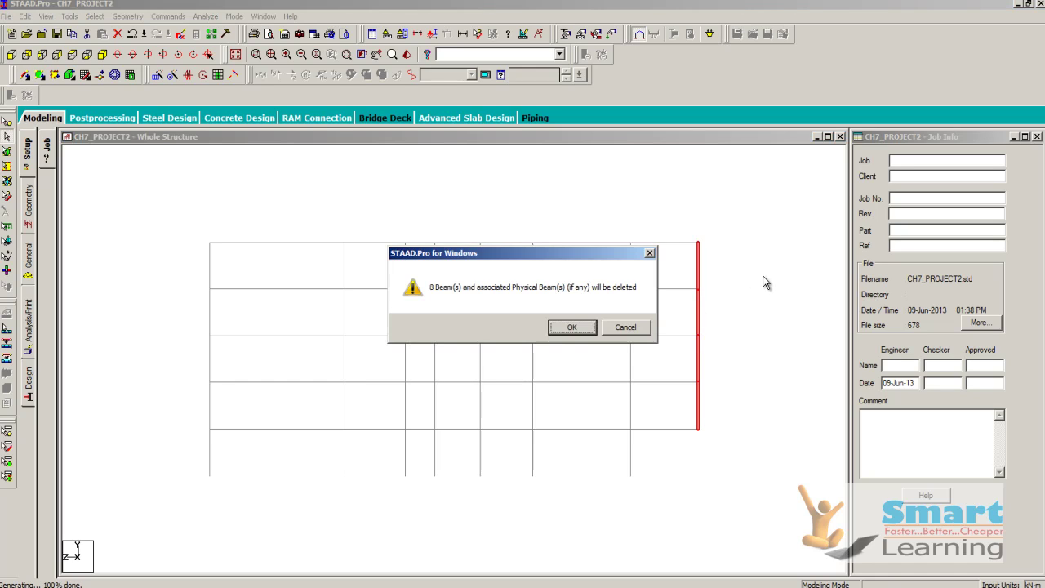
click(568, 328)
click(102, 54)
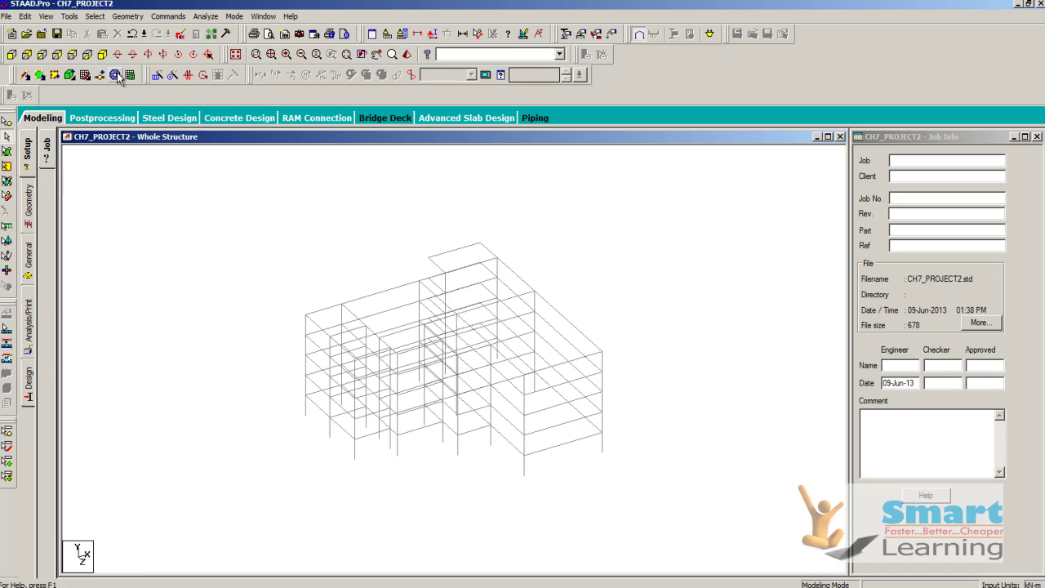
scroll(445, 298, down, 1)
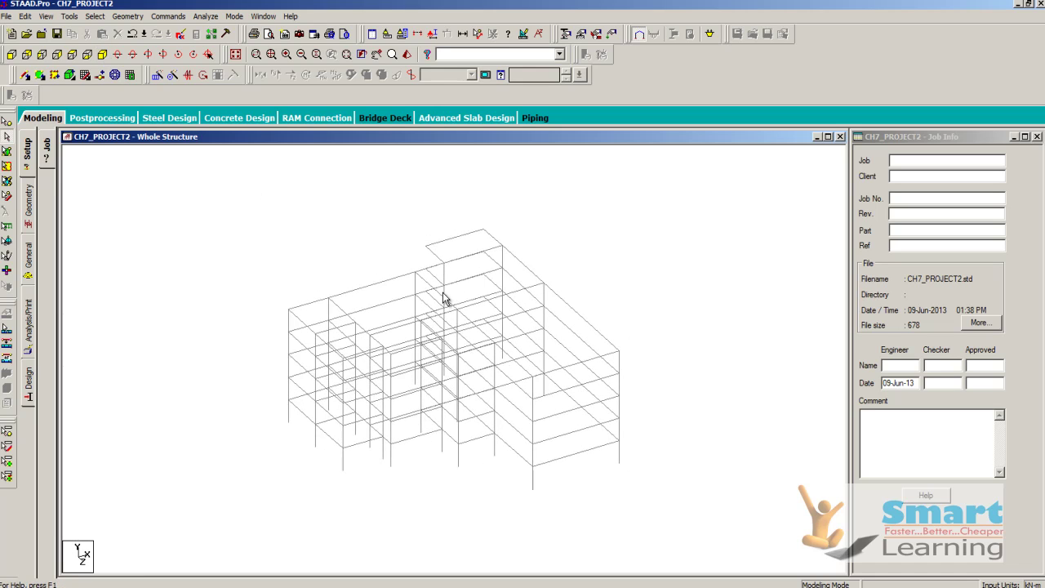
scroll(384, 385, up, 1)
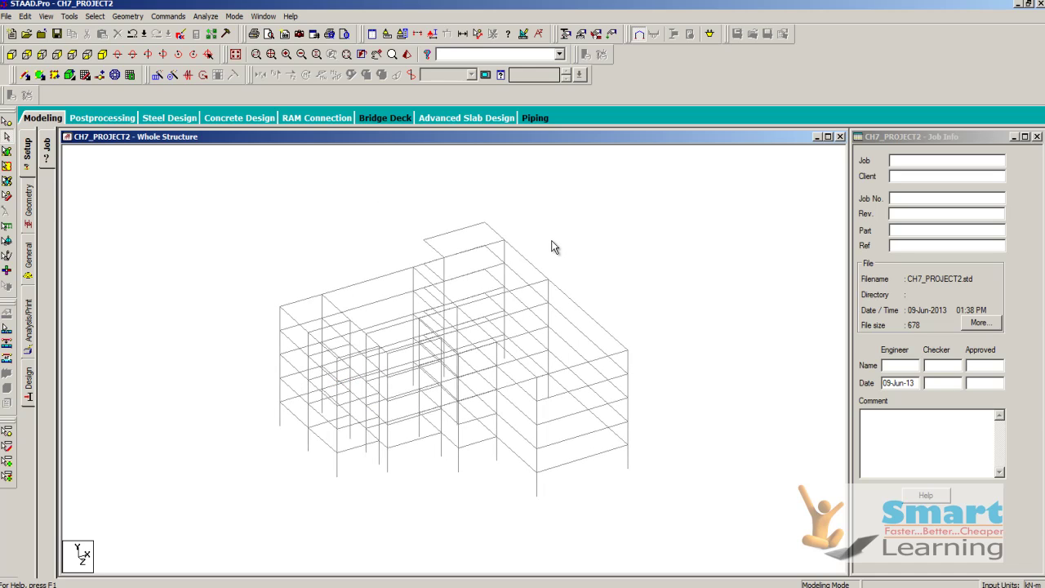
scroll(553, 245, up, 1)
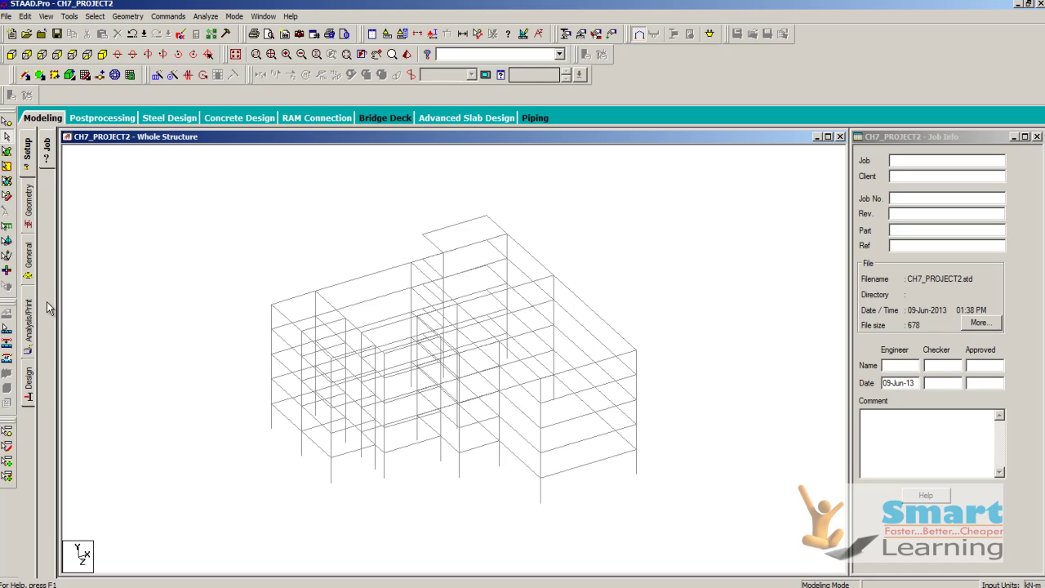
Renumber all nodes from 1 in ascending order, sorted by X, Y and Z coordinate and joint number
right_click(187, 188)
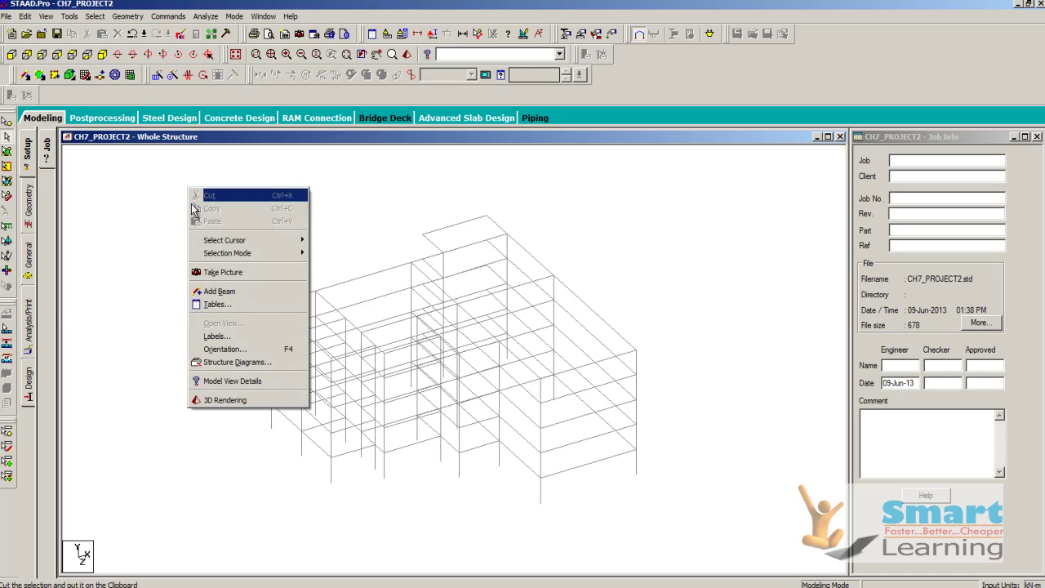
mouse_move(219, 245)
click(346, 242)
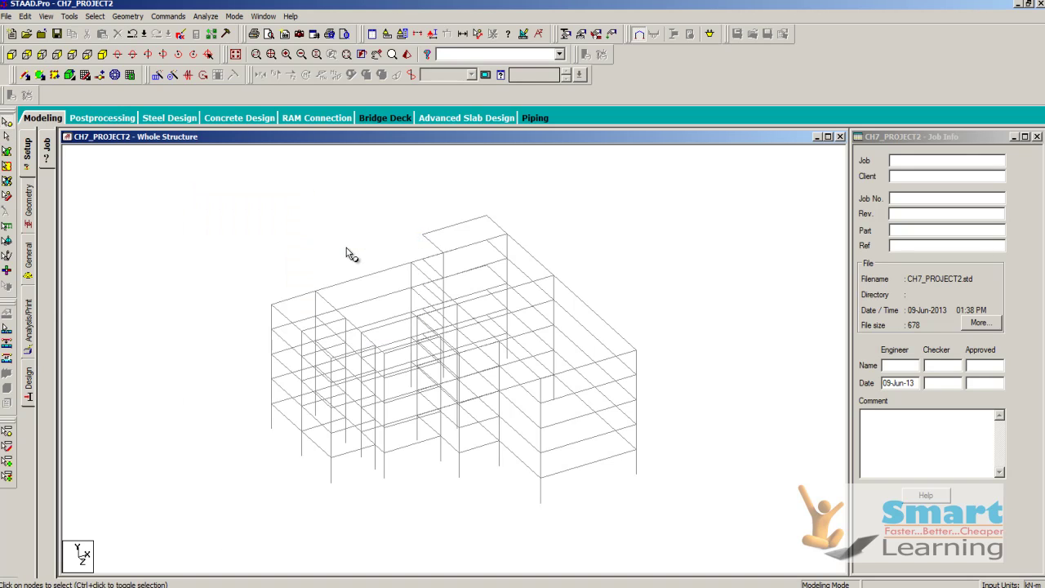
click(134, 17)
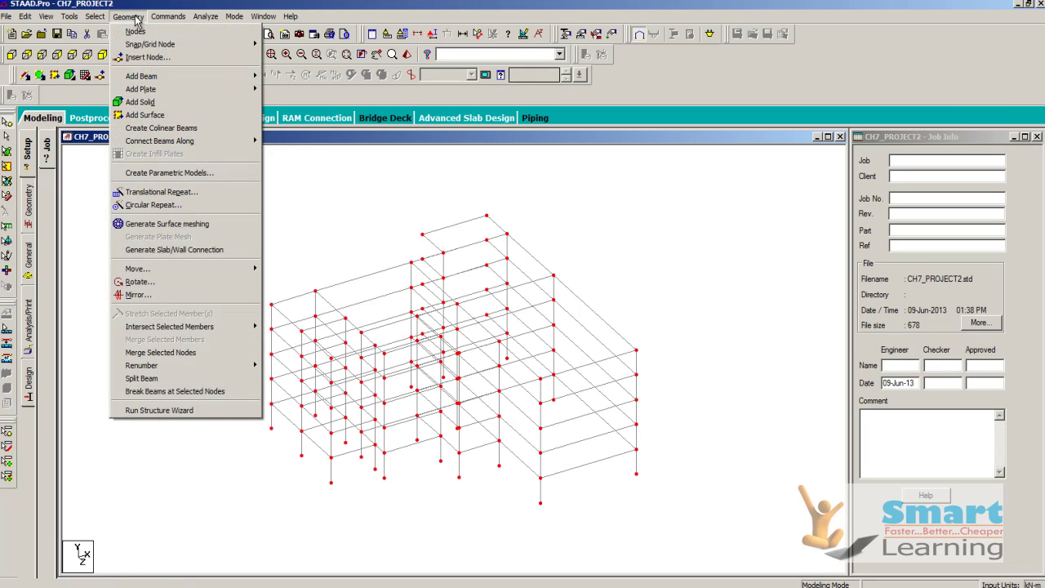
mouse_move(163, 367)
click(281, 369)
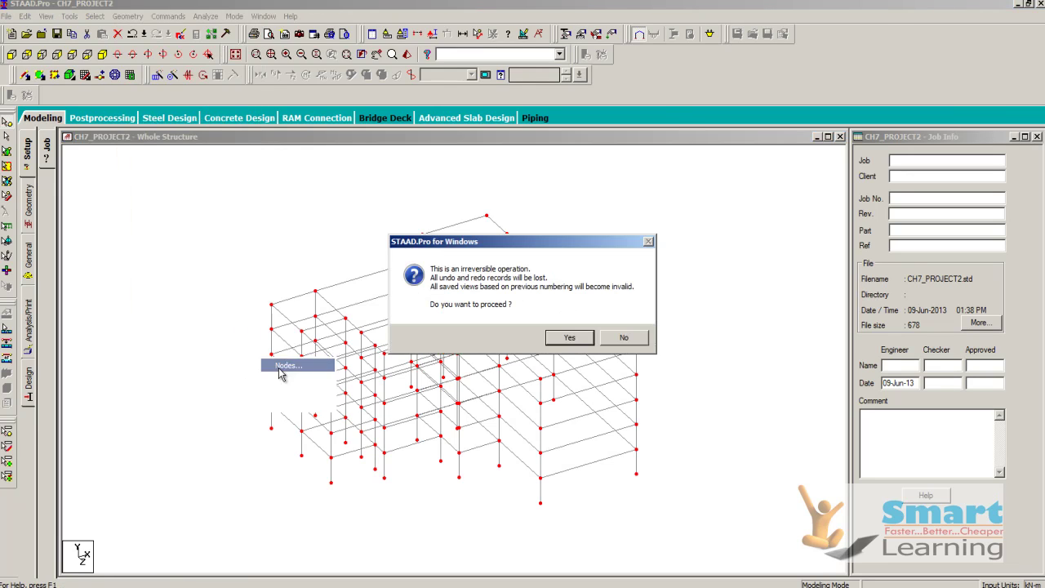
click(566, 337)
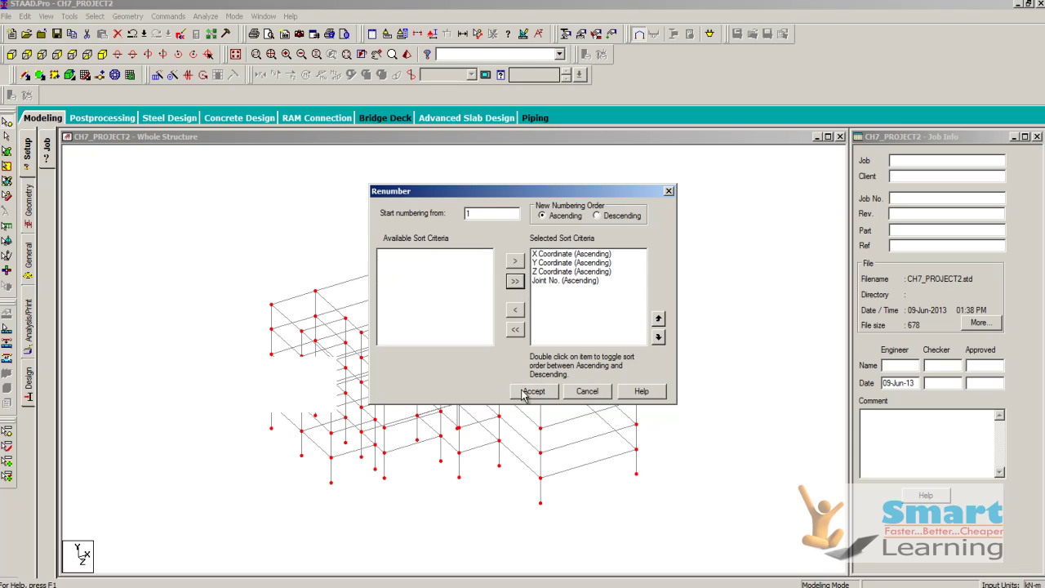
click(525, 393)
click(563, 330)
Renumber all members from 1 in ascending order, sorted by X, Y and Z coordinate and member number
right_click(246, 210)
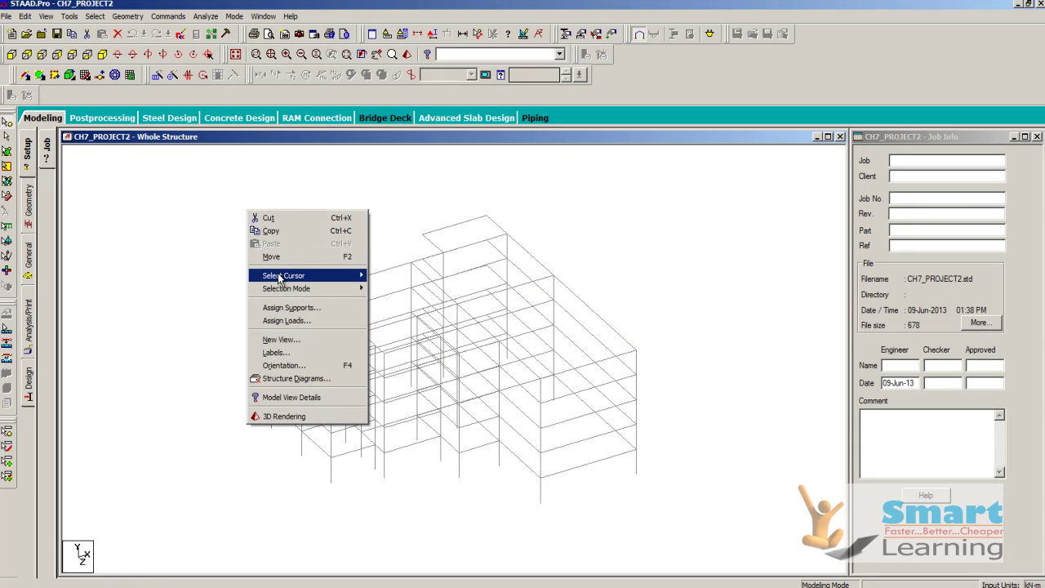
mouse_move(280, 275)
click(397, 286)
key(ctrl+a)
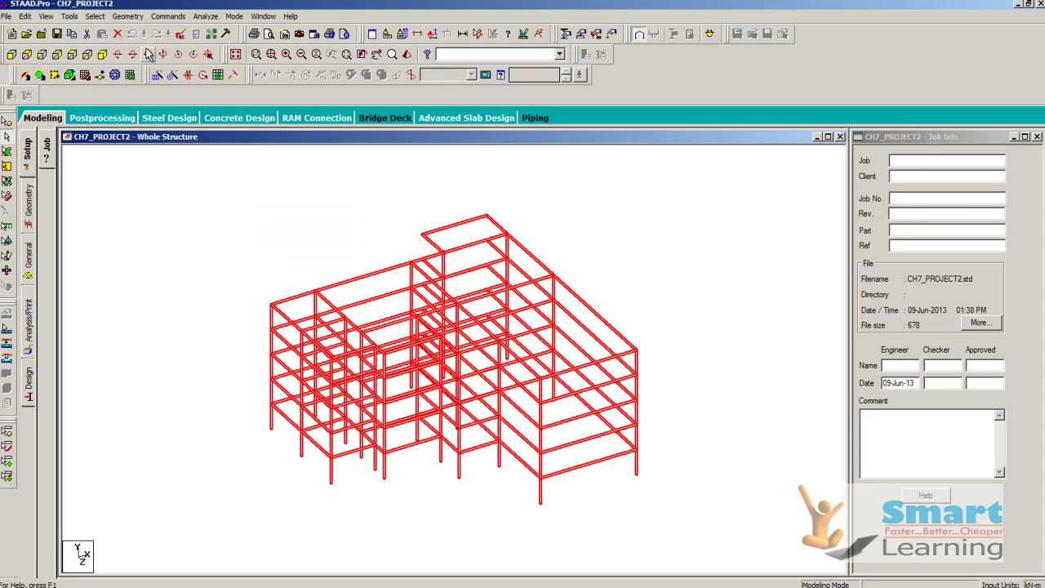
click(127, 15)
mouse_move(167, 368)
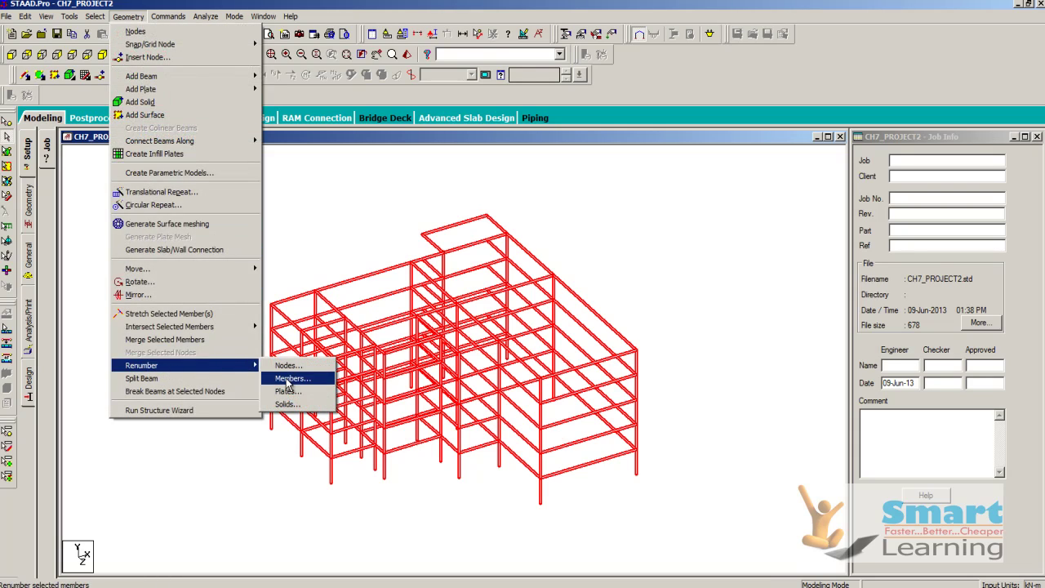
click(287, 380)
click(562, 337)
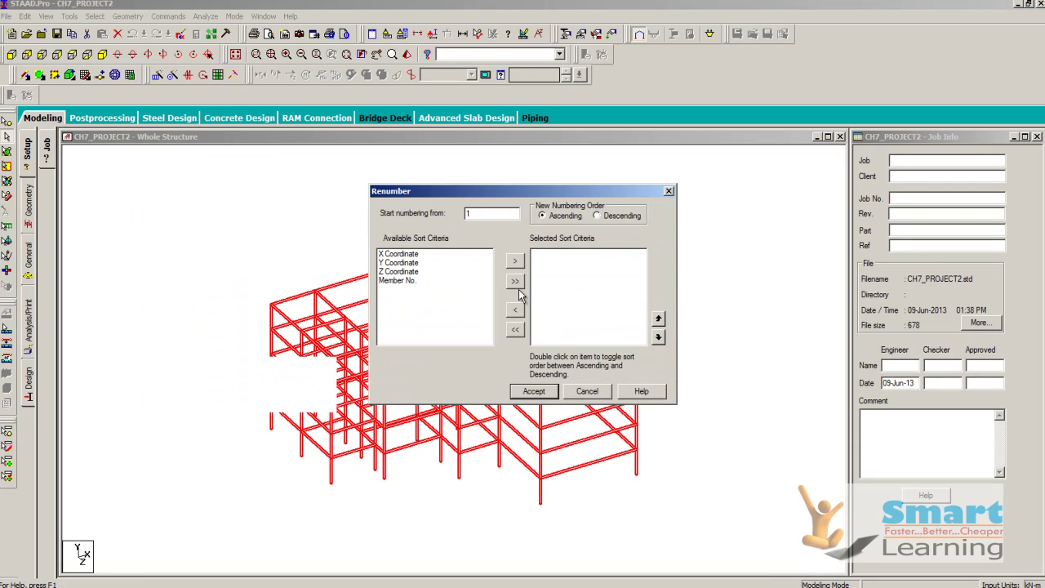
click(515, 282)
click(532, 392)
click(558, 328)
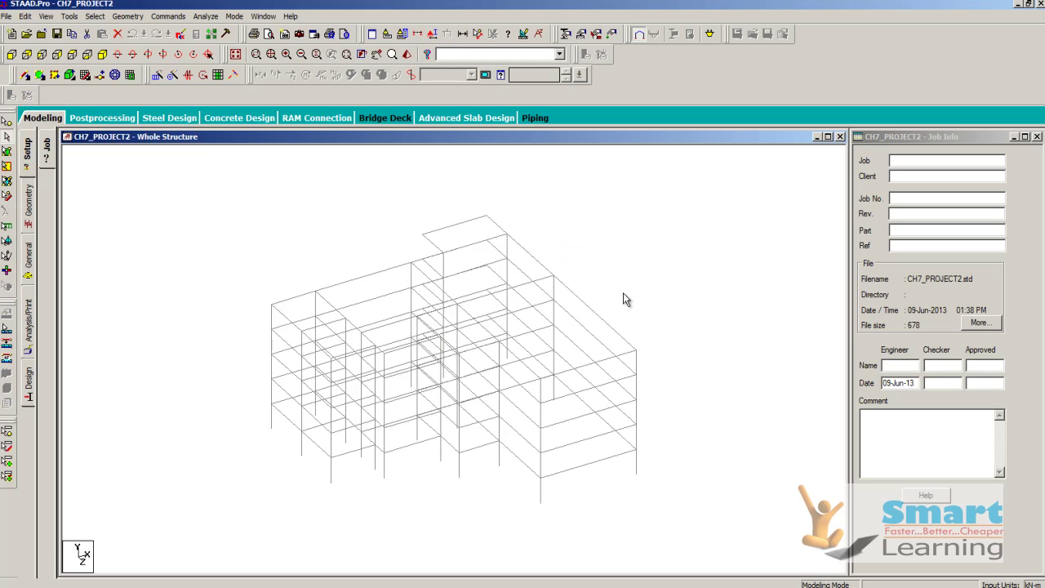
Define a rectangular concrete section with YD 0.3 m and ZD 0.3 m
scroll(512, 380, down, 1)
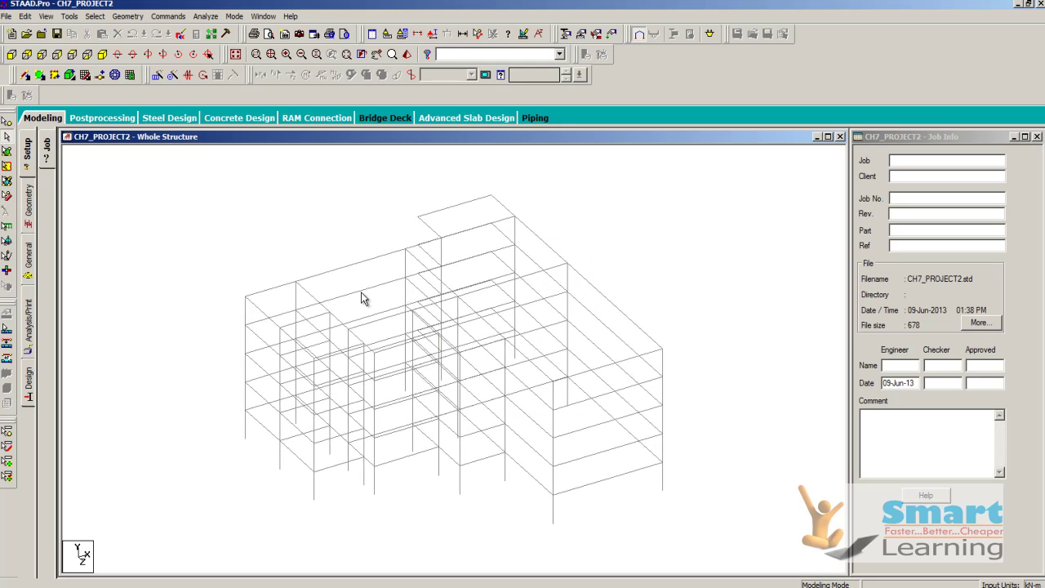
click(31, 217)
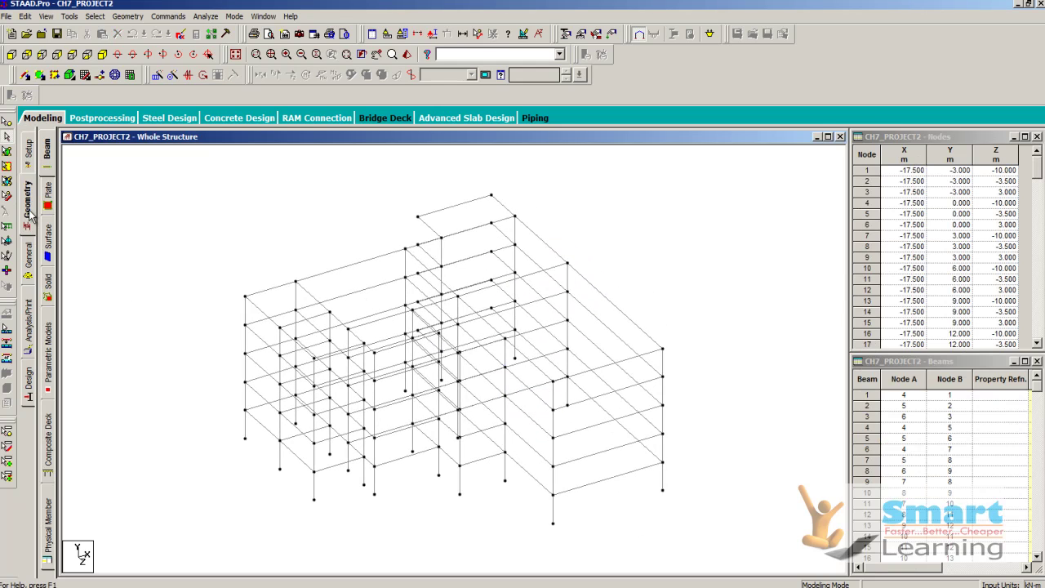
click(29, 257)
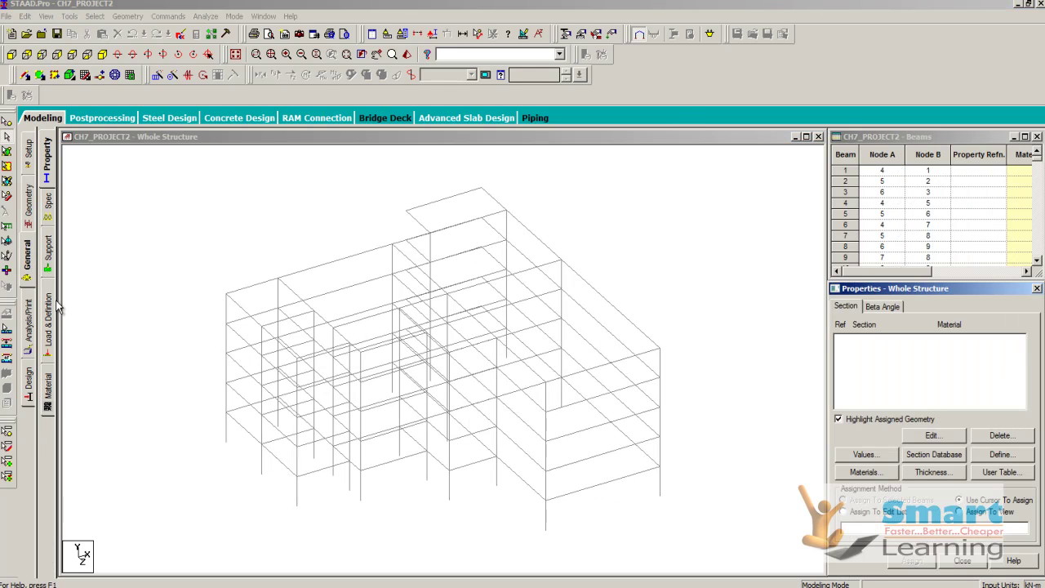
click(1003, 455)
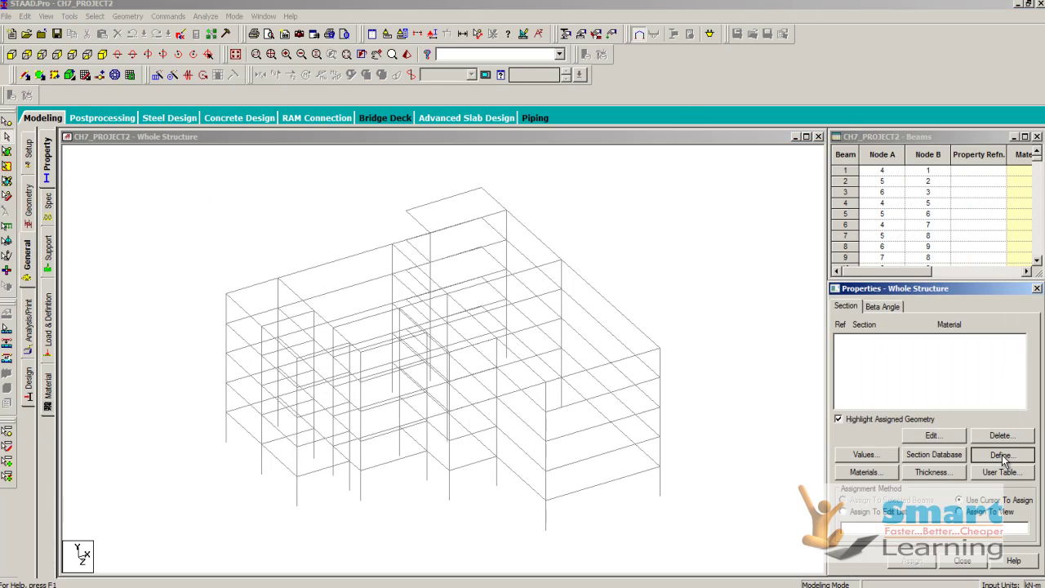
click(335, 194)
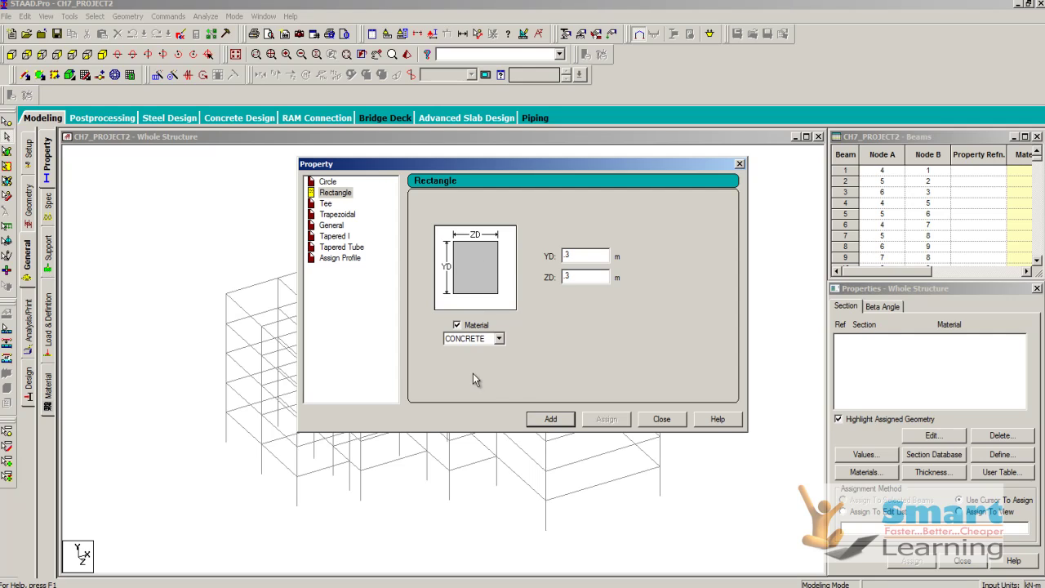
click(547, 420)
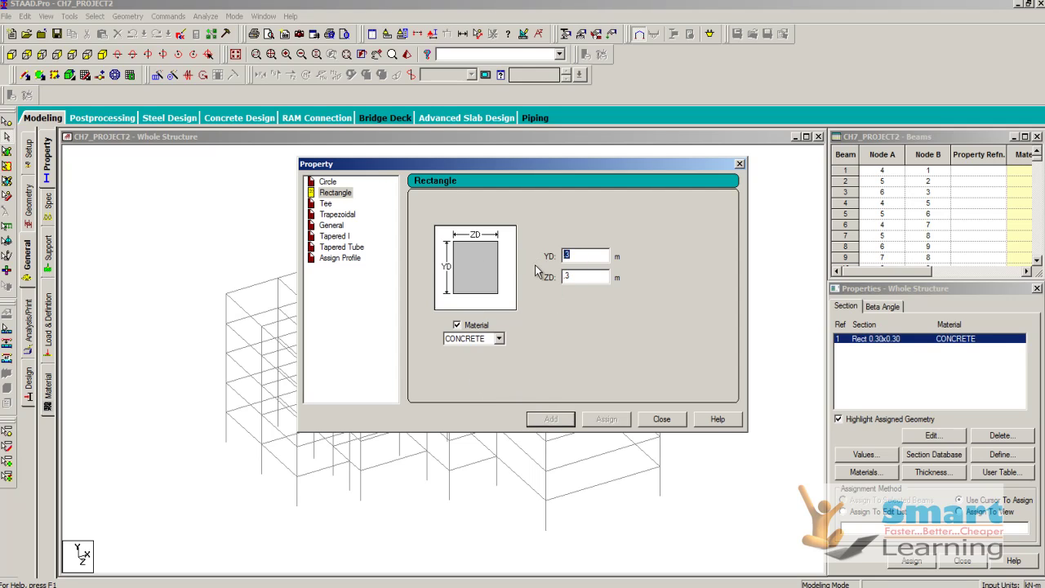
Add a second rectangular concrete section with YD 0.5 m and ZD 0.275 m and finish defining sections
text(.5)
key(Tab)
text(.275)
click(549, 420)
click(661, 419)
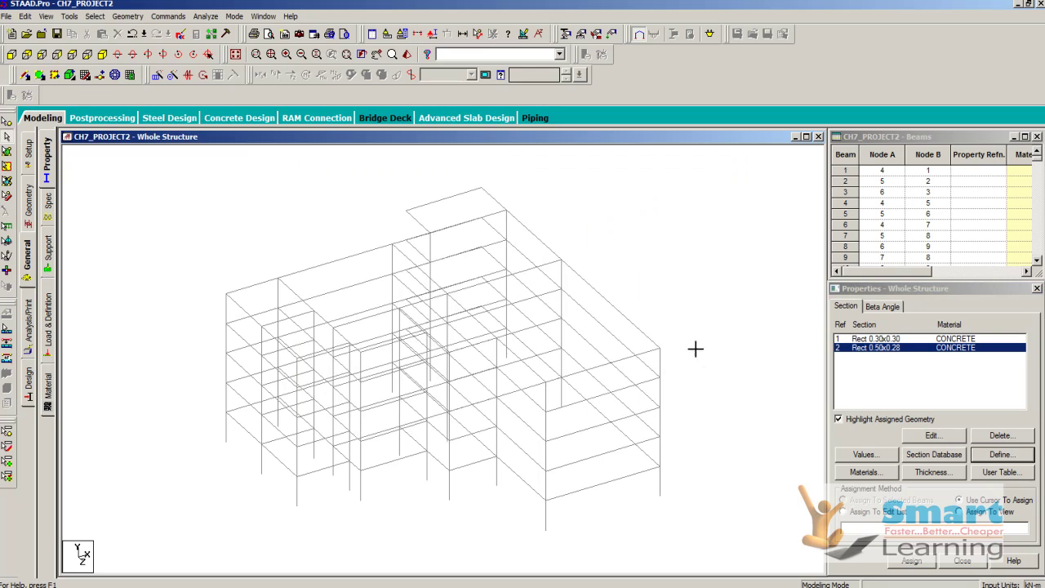
Assign the Rect 0.50x0.28 section to all beams parallel to X and Z
click(96, 16)
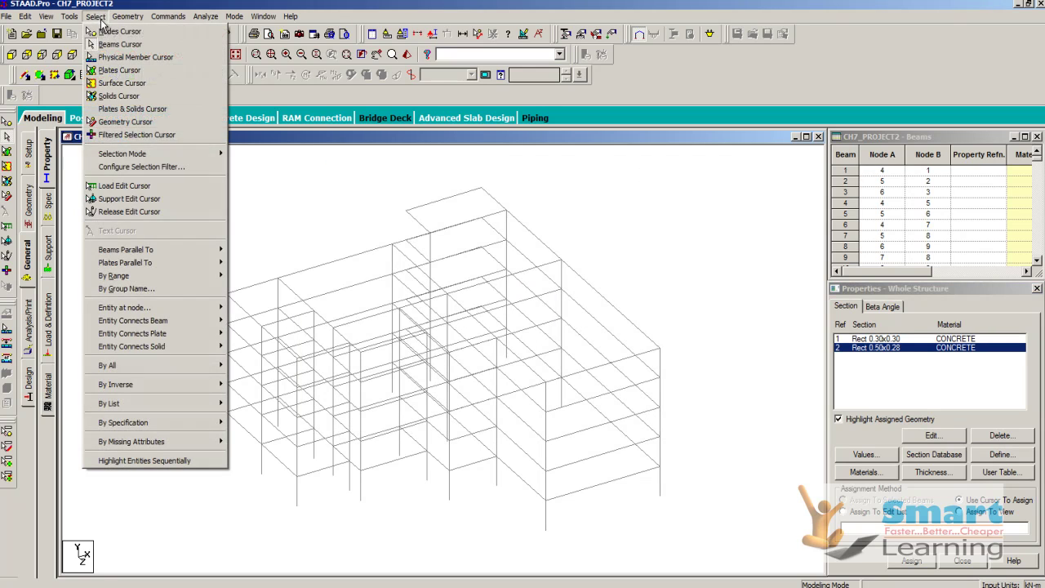
mouse_move(147, 253)
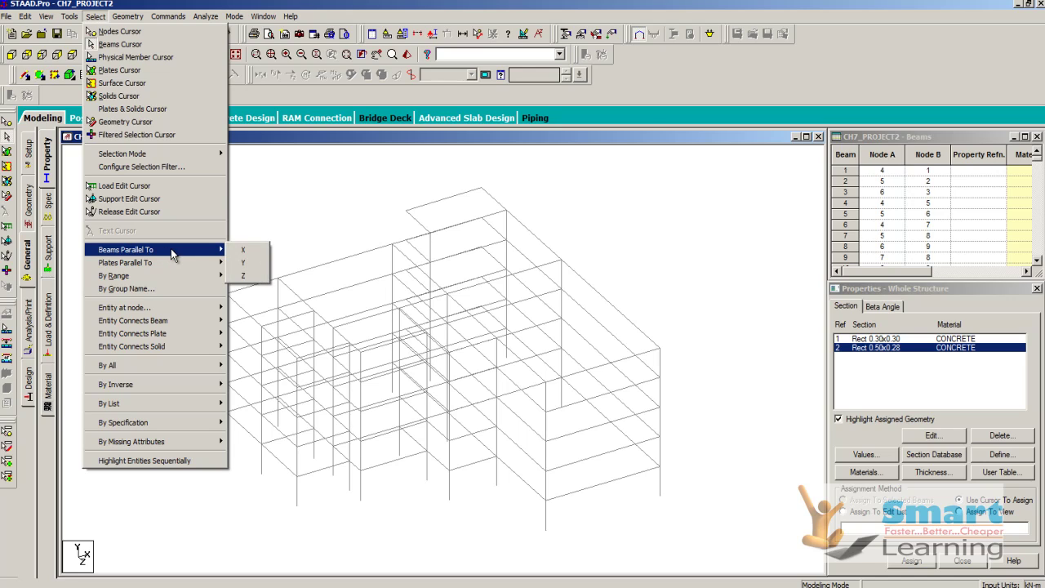
click(242, 250)
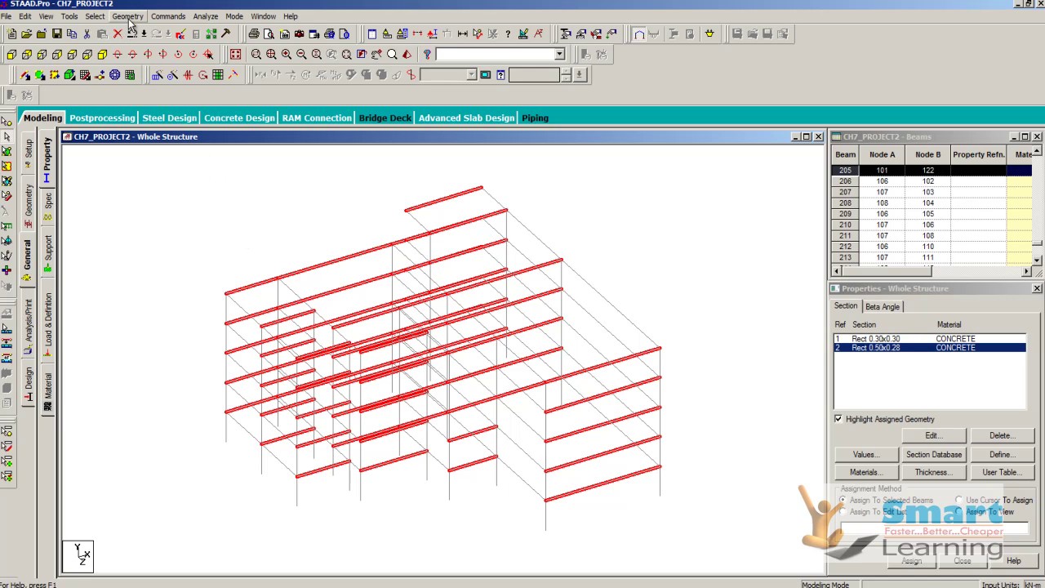
click(95, 17)
mouse_move(147, 249)
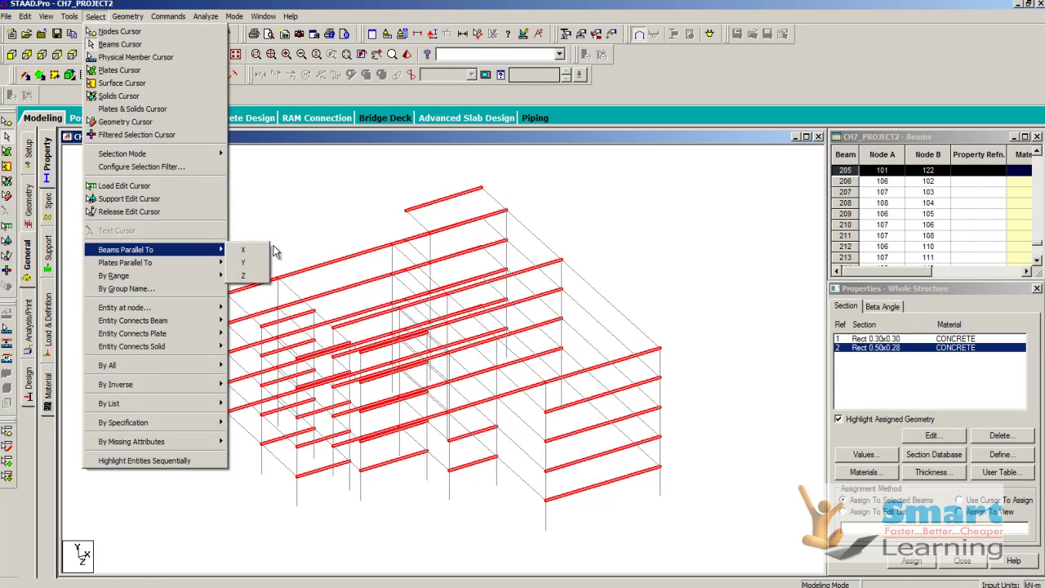
click(245, 276)
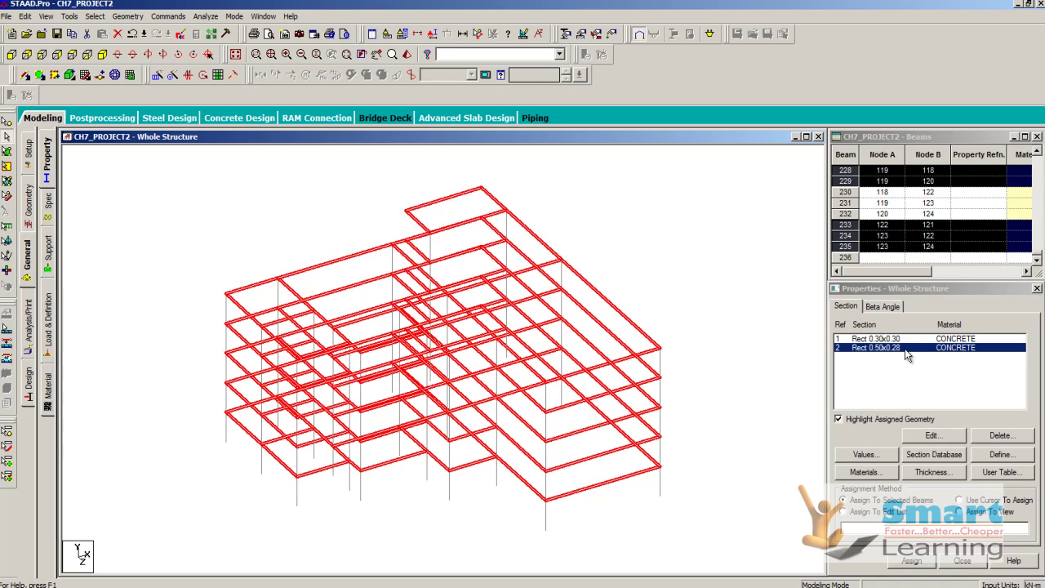
click(911, 561)
click(960, 463)
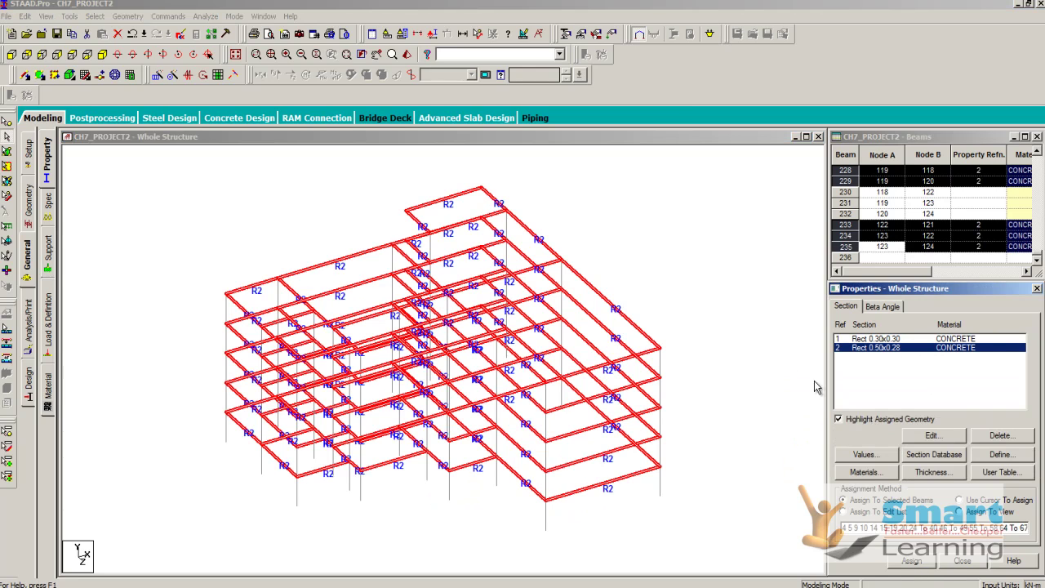
click(738, 309)
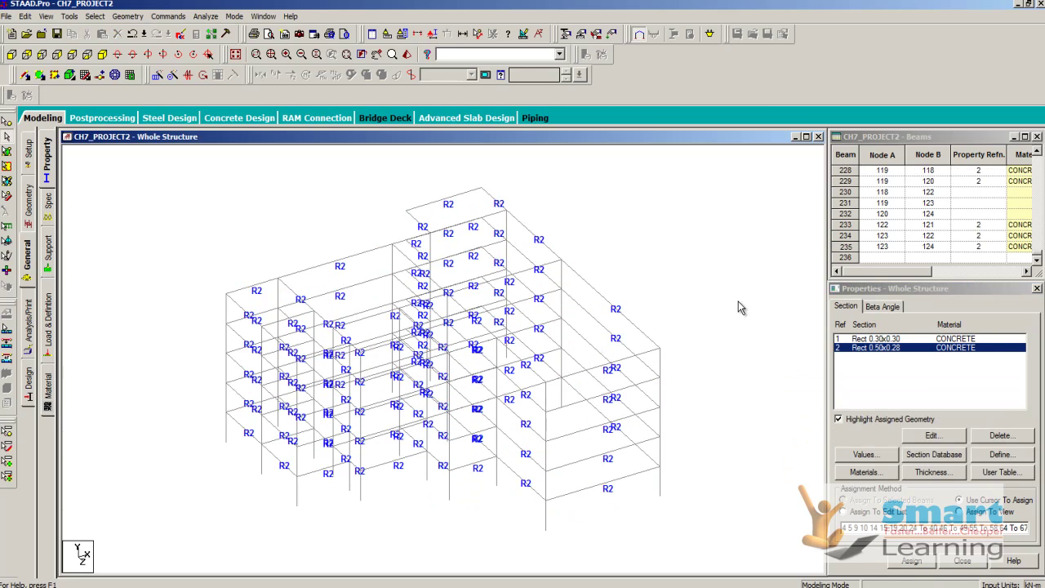
Assign the Rect 0.30x0.30 section to all columns parallel to Y
click(858, 338)
click(91, 16)
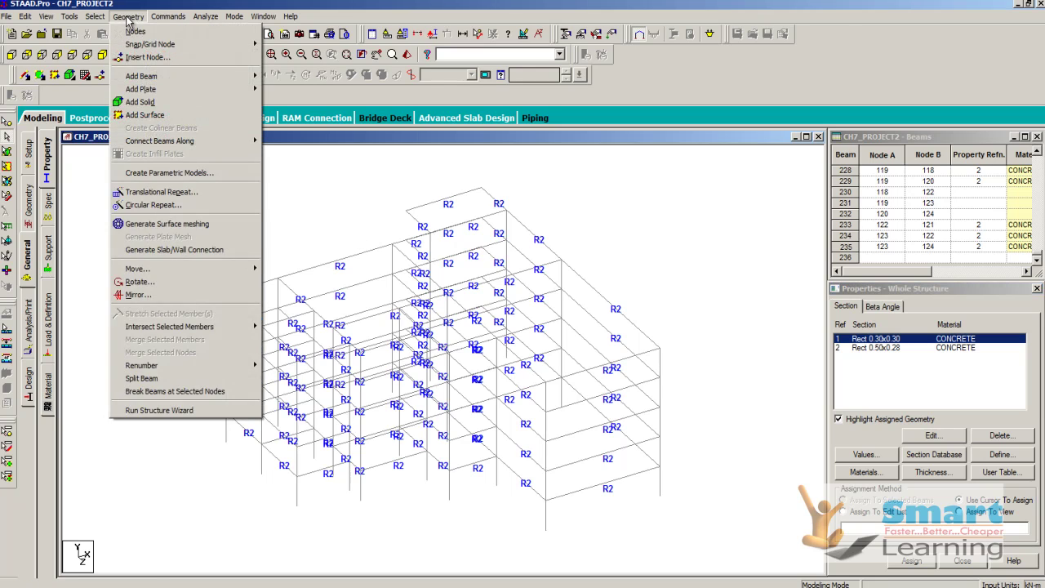
mouse_move(196, 249)
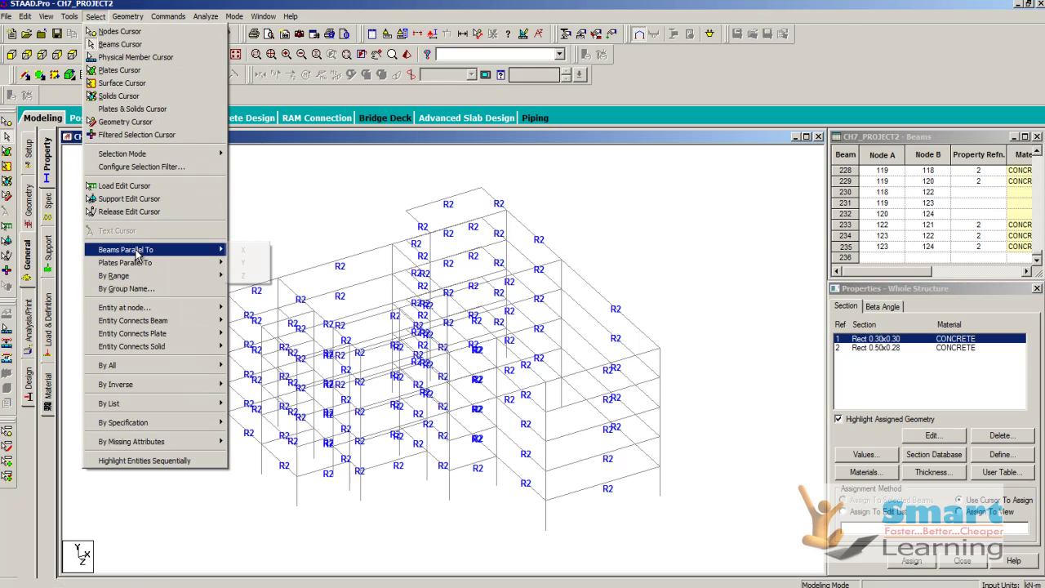
click(244, 265)
click(913, 561)
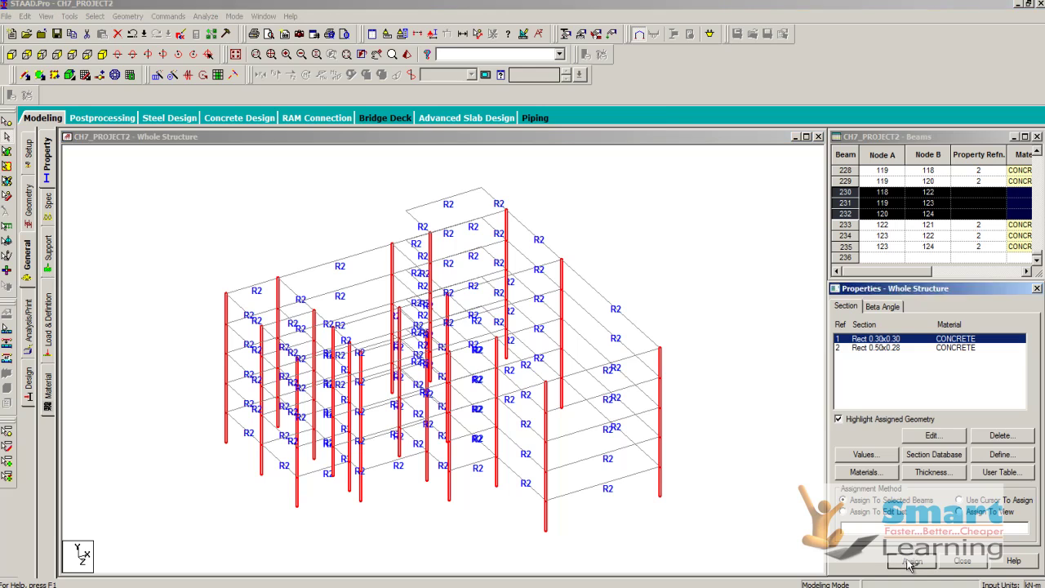
click(971, 464)
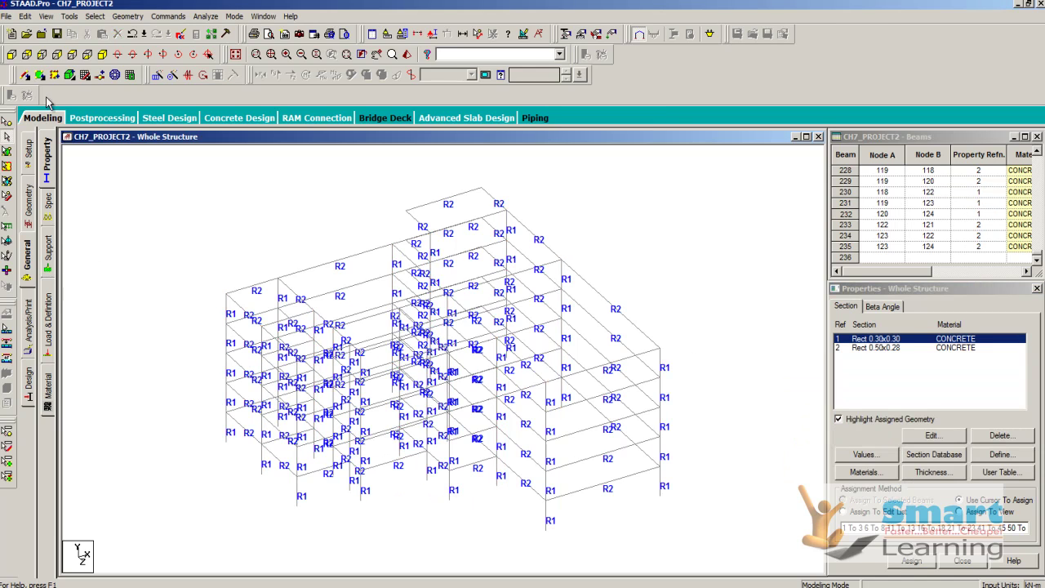
Create a fixed support definition for the frame
click(41, 53)
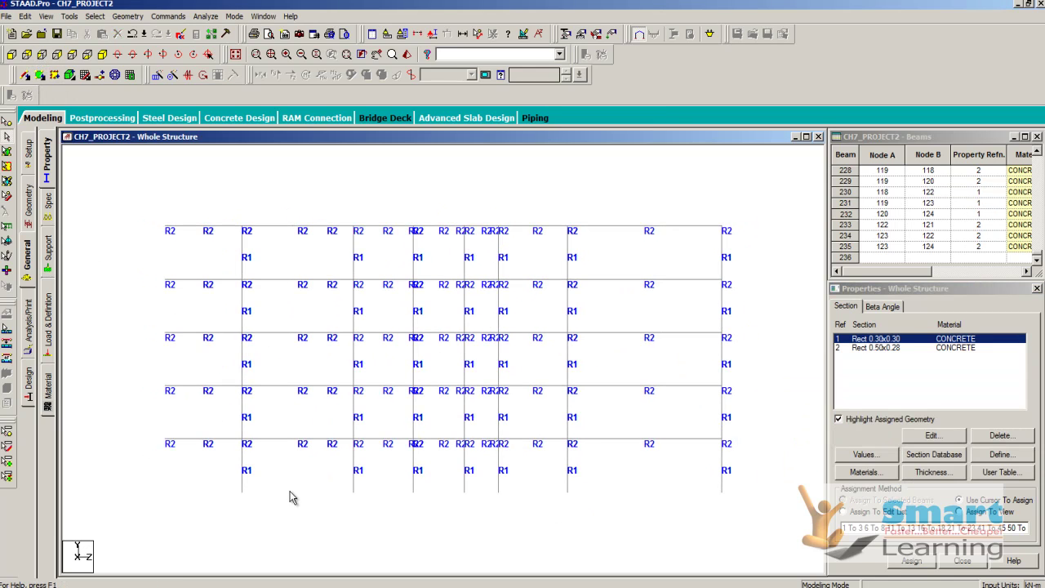
click(47, 260)
click(945, 460)
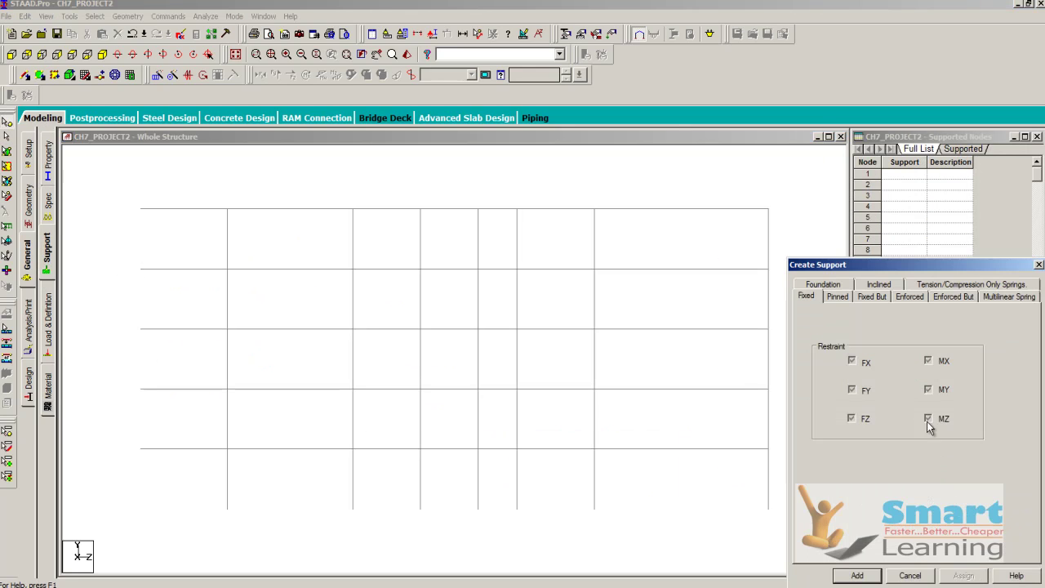
click(858, 576)
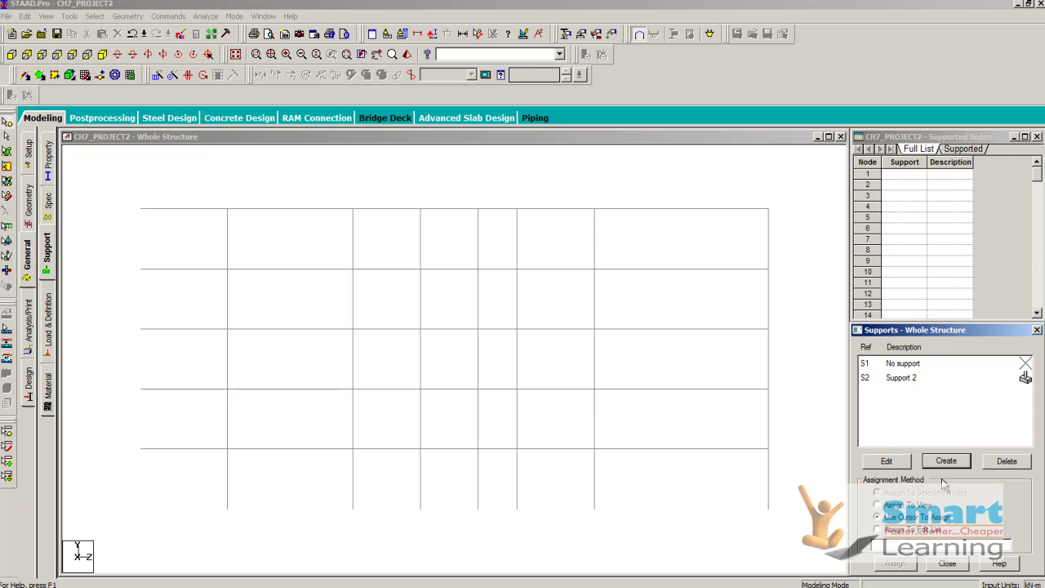
Assign the fixed support to all nodes at the column bases, selecting them in a side view
click(894, 378)
drag(785, 516, 199, 527)
click(895, 563)
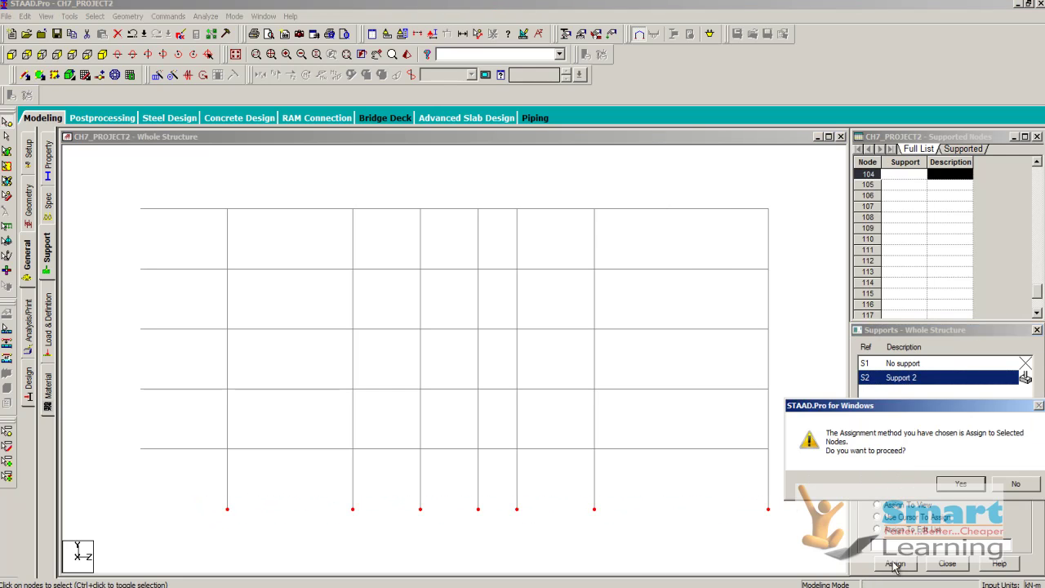
click(952, 485)
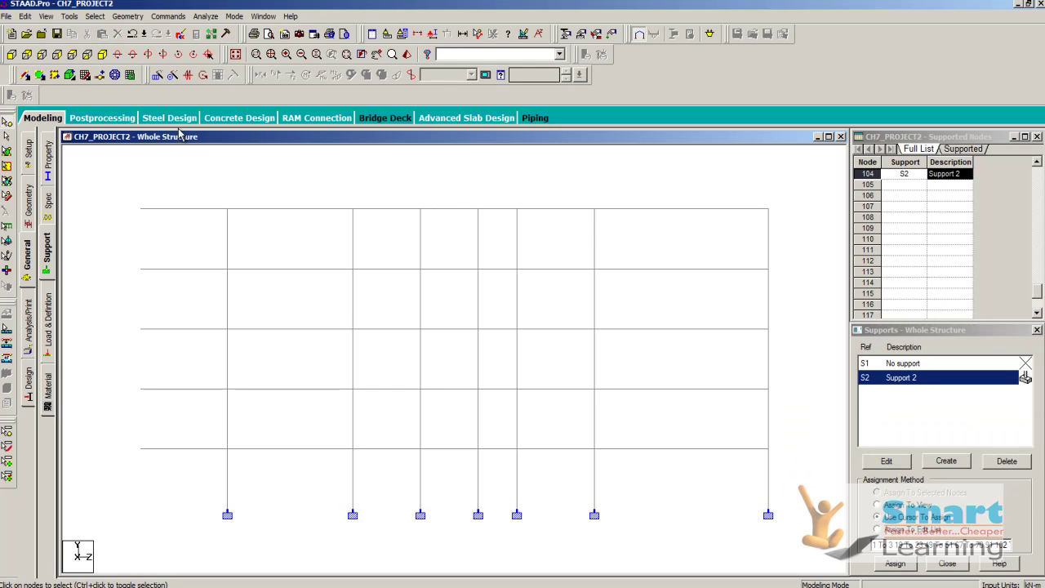
Add primary load case 1 with loading type Dead and the title DL
click(102, 54)
scroll(427, 377, up, 3)
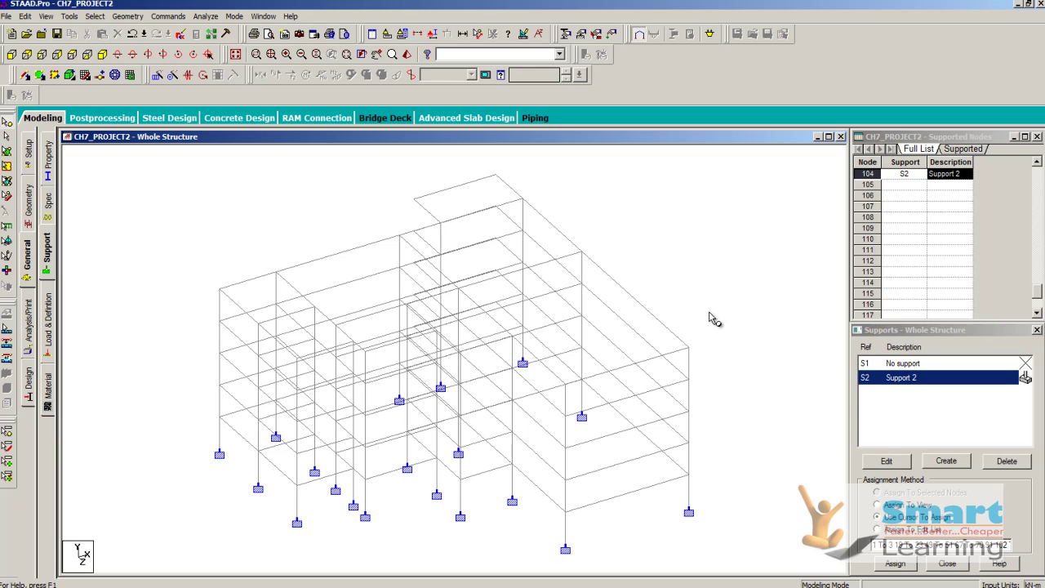
click(46, 323)
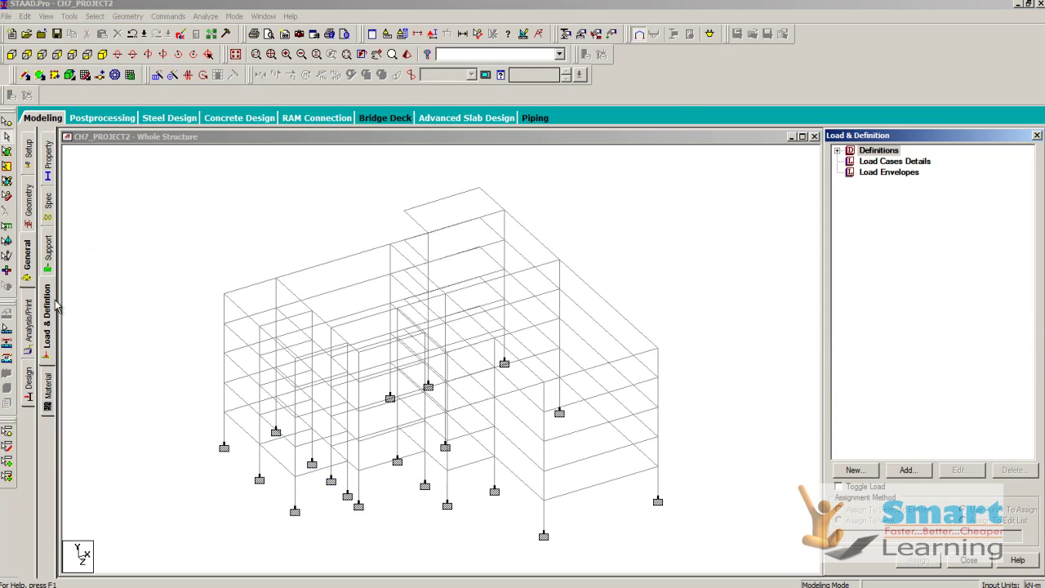
click(871, 162)
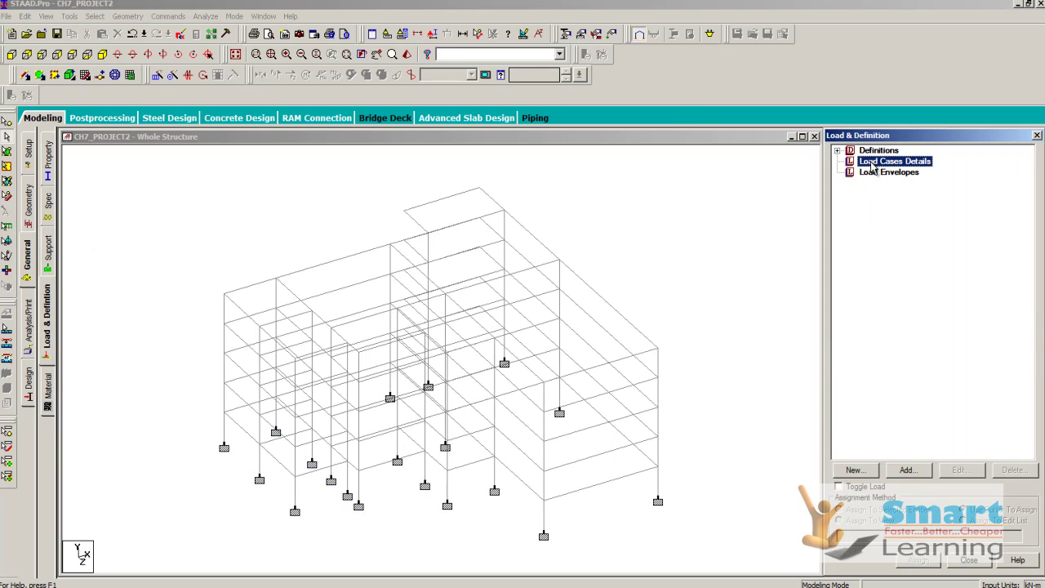
click(908, 470)
click(565, 223)
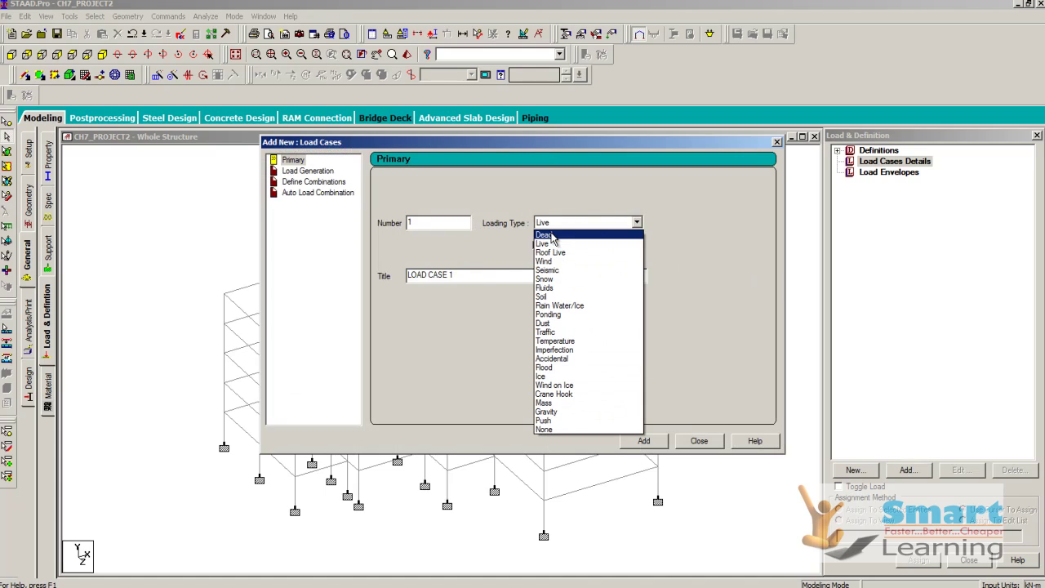
click(559, 232)
key(Tab)
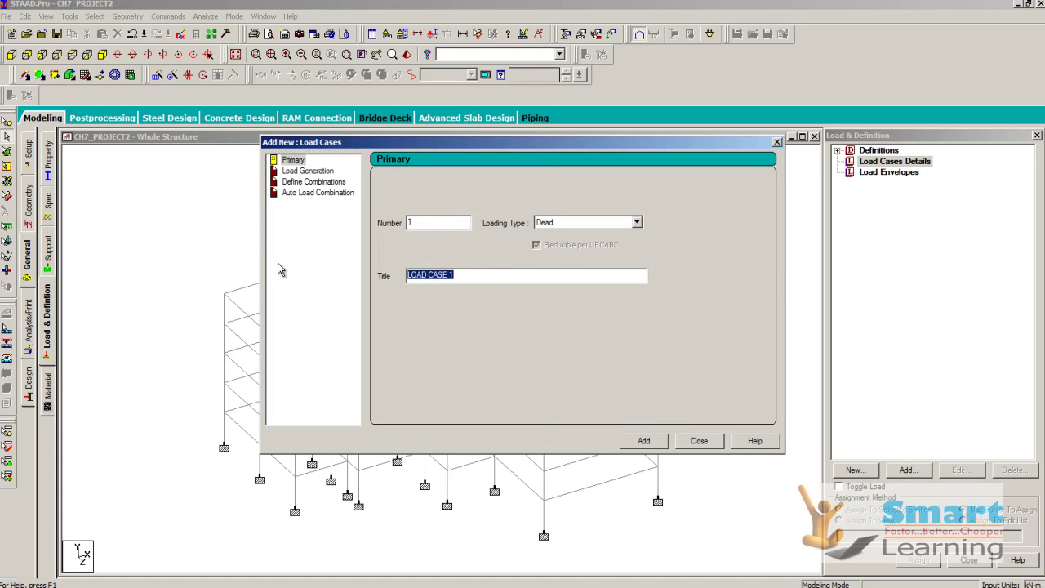
text(DL)
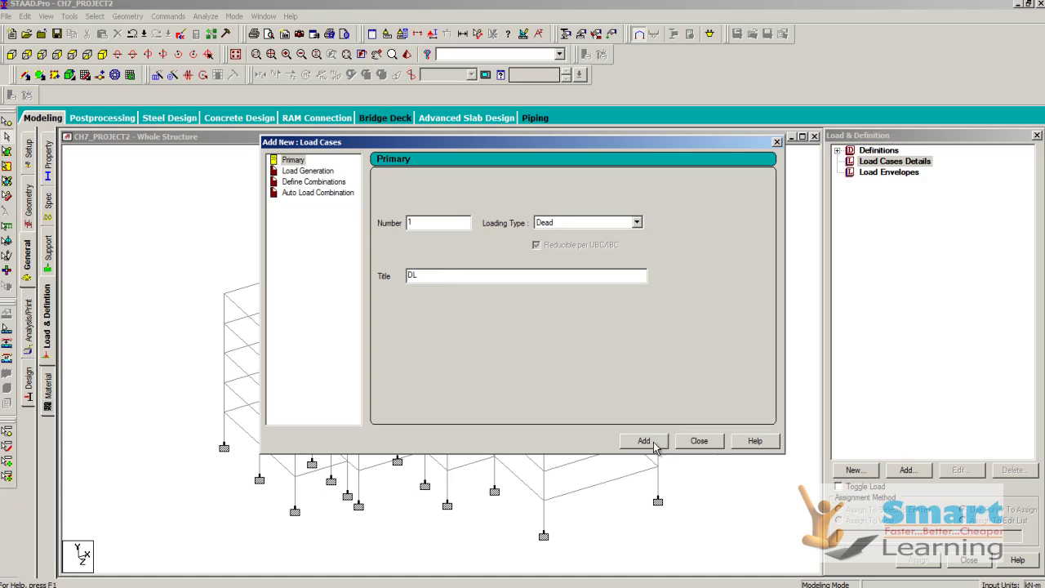
click(661, 440)
Add primary load case 2 with loading type Live and the title EXT_BEAM
click(549, 225)
click(545, 243)
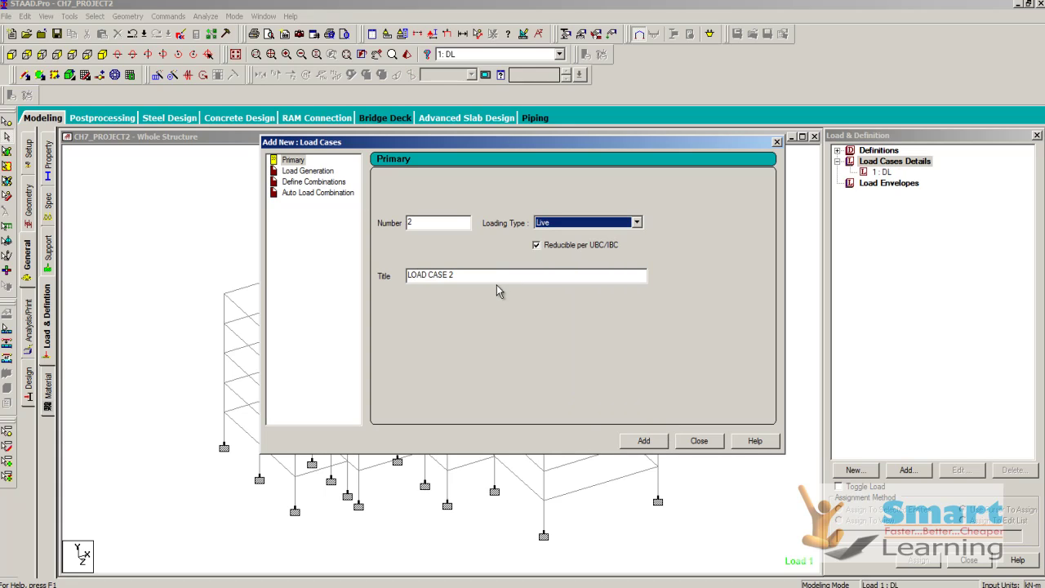
key(Tab)
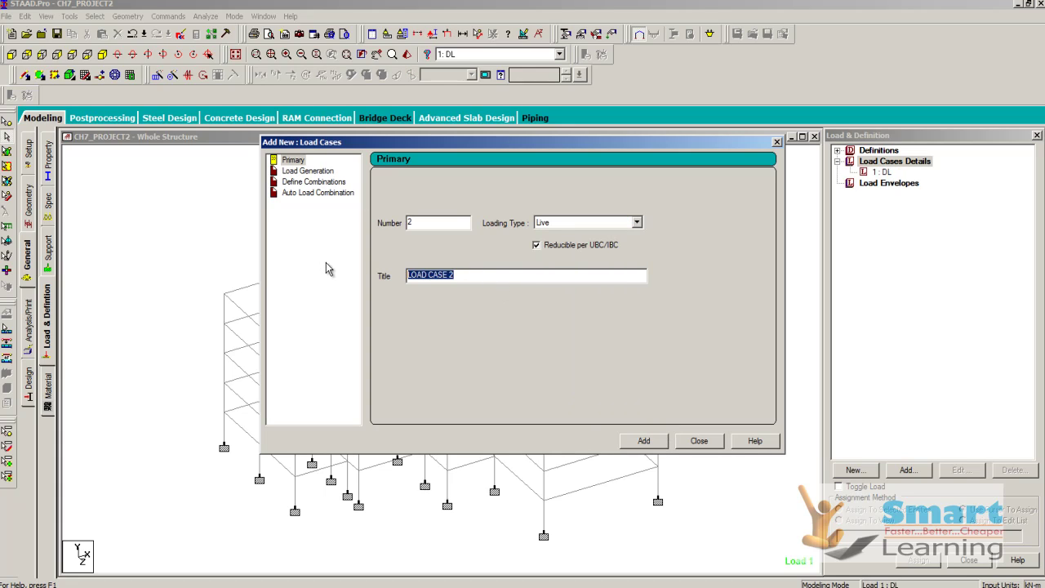
text(EXT_BEAM)
click(643, 442)
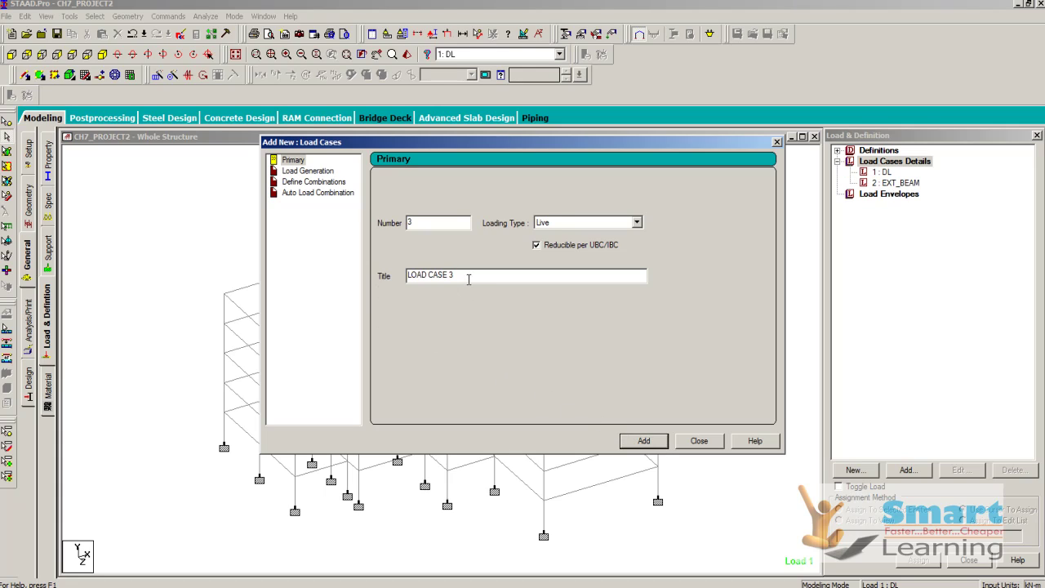
Add Live load cases 3 and 4, titled INT_BEAM and FLOOR_LOAD
drag(469, 275, 304, 276)
text(INT_BEAM)
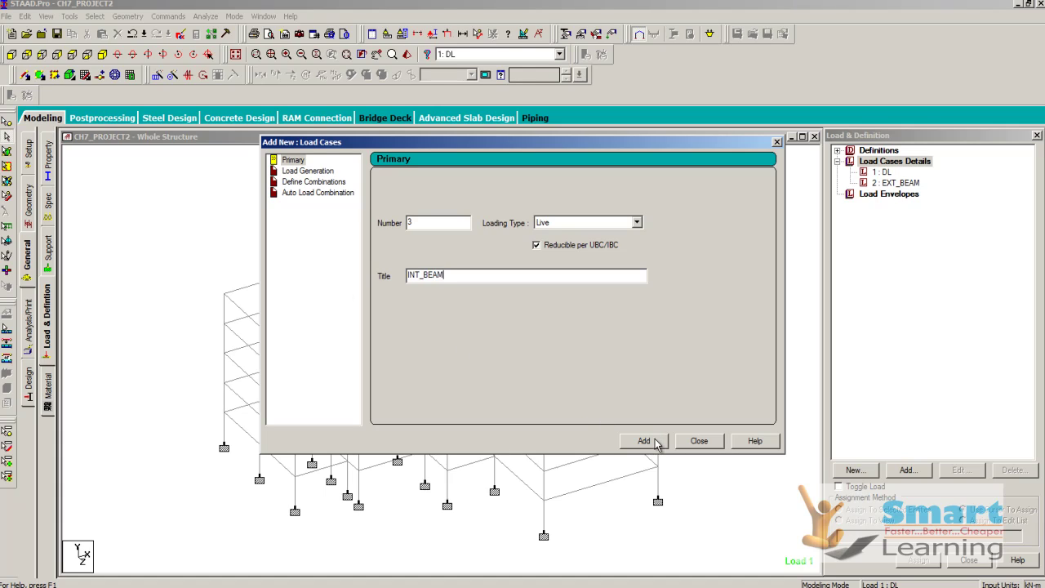
click(658, 441)
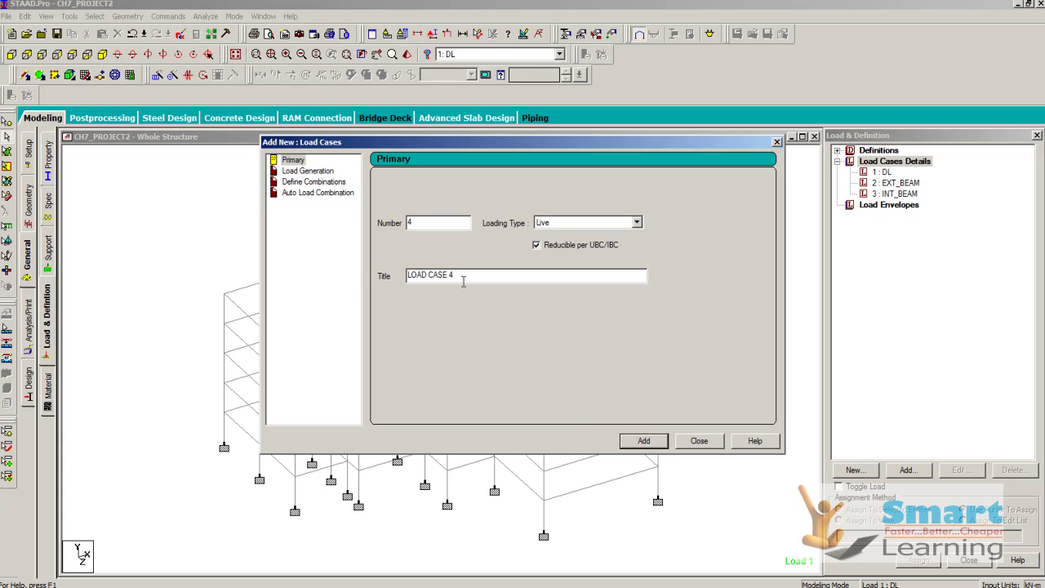
drag(464, 276, 373, 283)
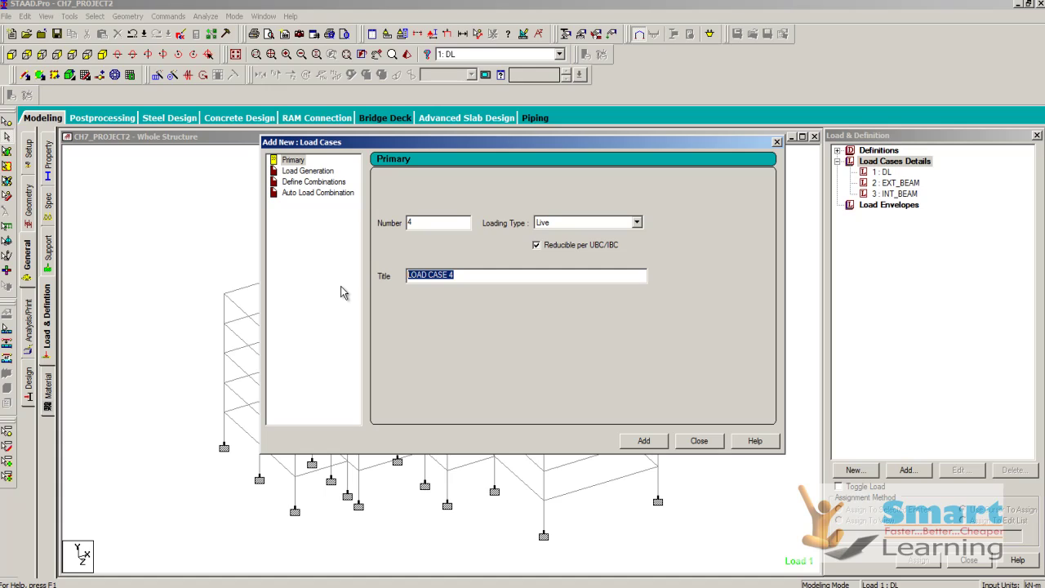
text(FLOOR_LOAD)
click(668, 442)
Add Live load case 5 titled PARAPET and finish creating primary load cases
drag(458, 276, 373, 282)
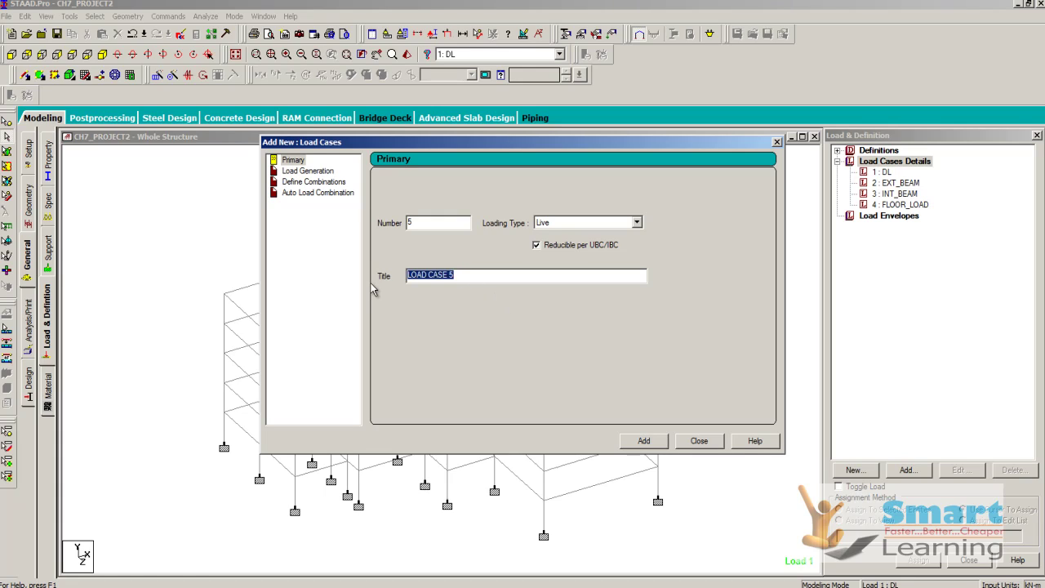
text(PARAPET)
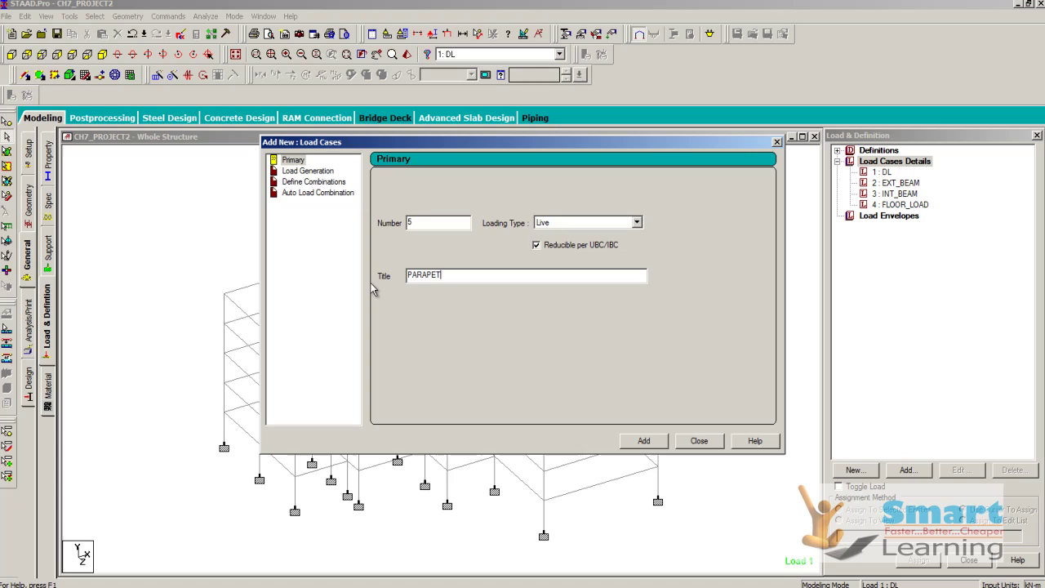
click(650, 442)
click(700, 441)
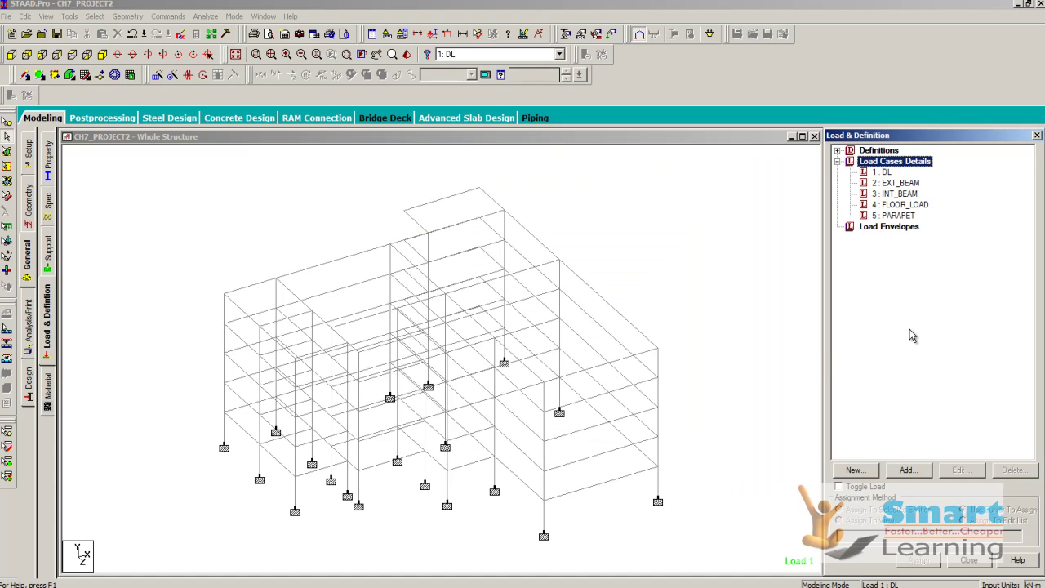
Add a selfweight load in the Y direction with factor -1 to the DL load case
click(884, 172)
click(907, 470)
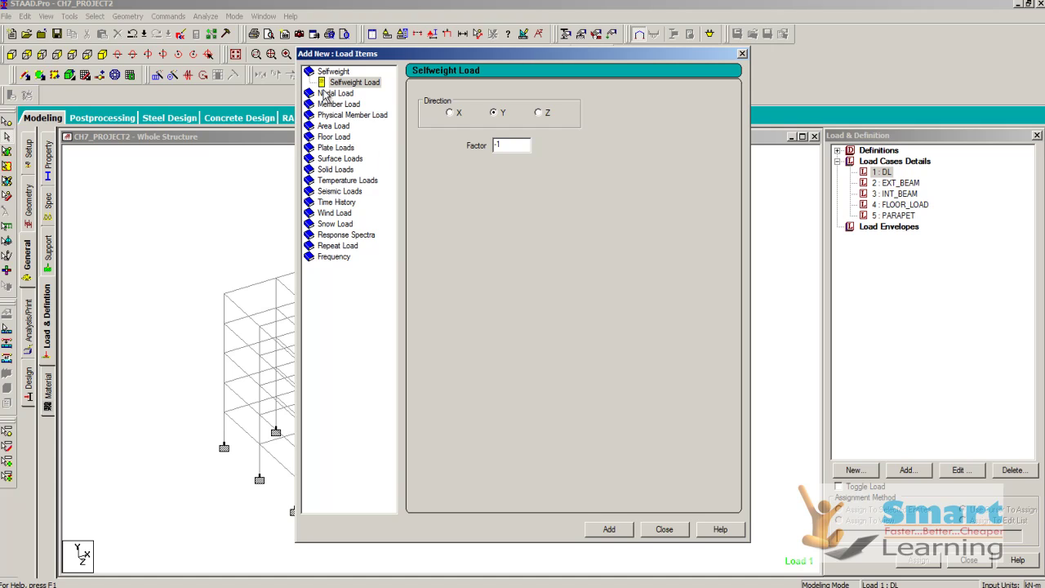
click(609, 530)
click(663, 529)
Add an area load of -12 kN/m2 in the Local Z direction to the EXT_BEAM load case
click(906, 194)
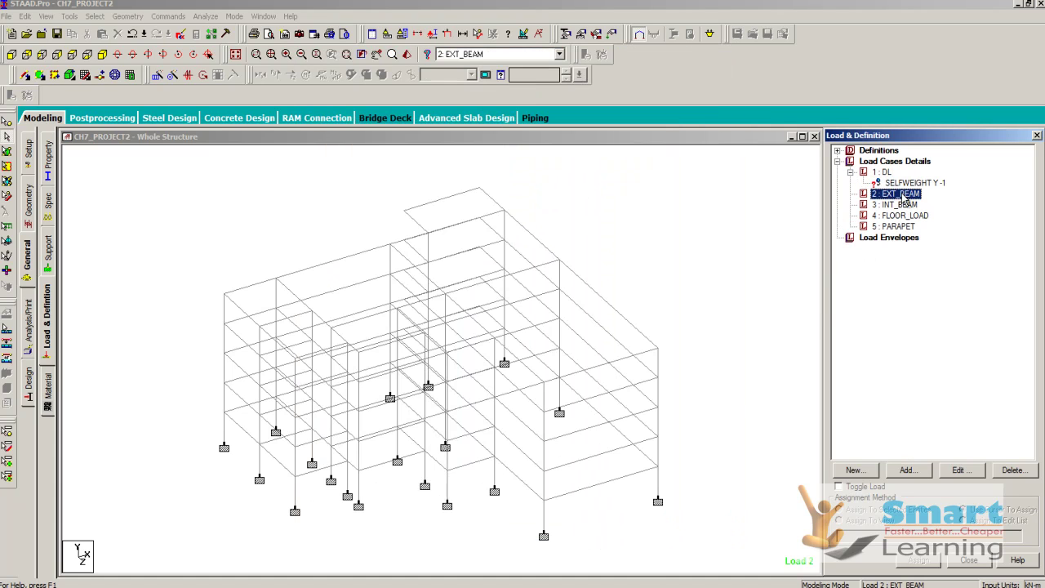
click(907, 470)
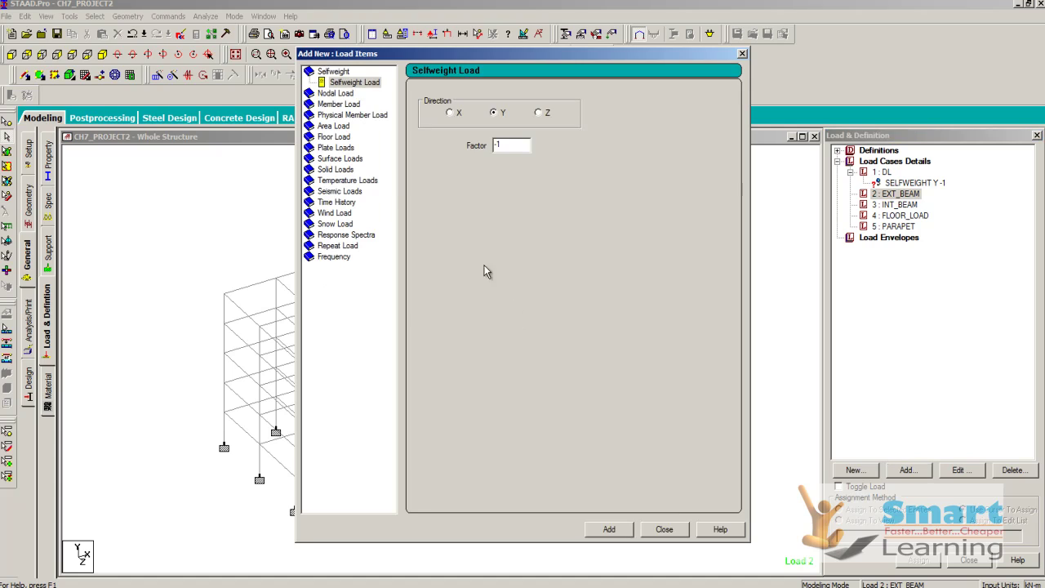
click(333, 125)
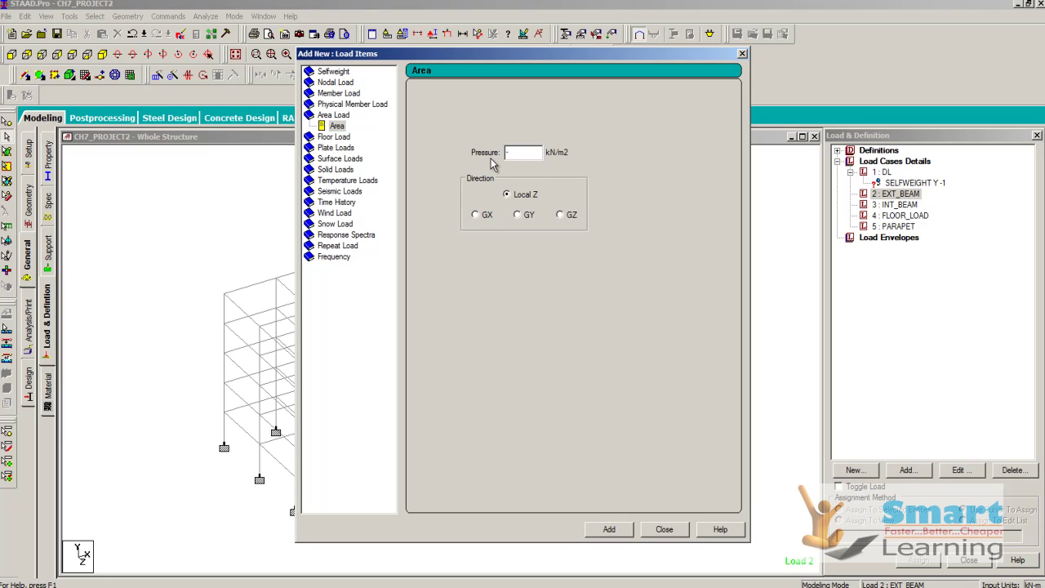
click(614, 530)
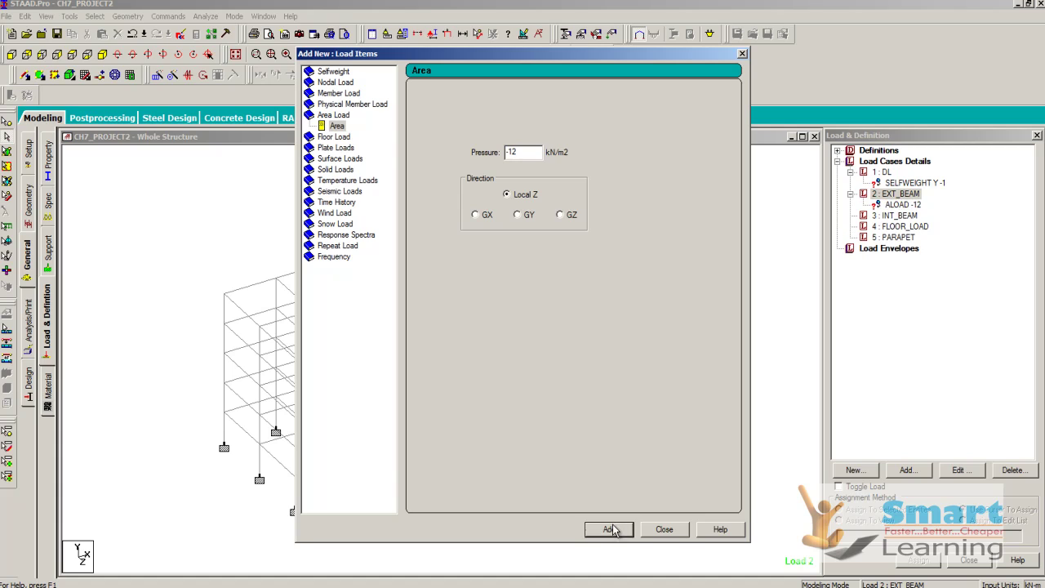
click(334, 96)
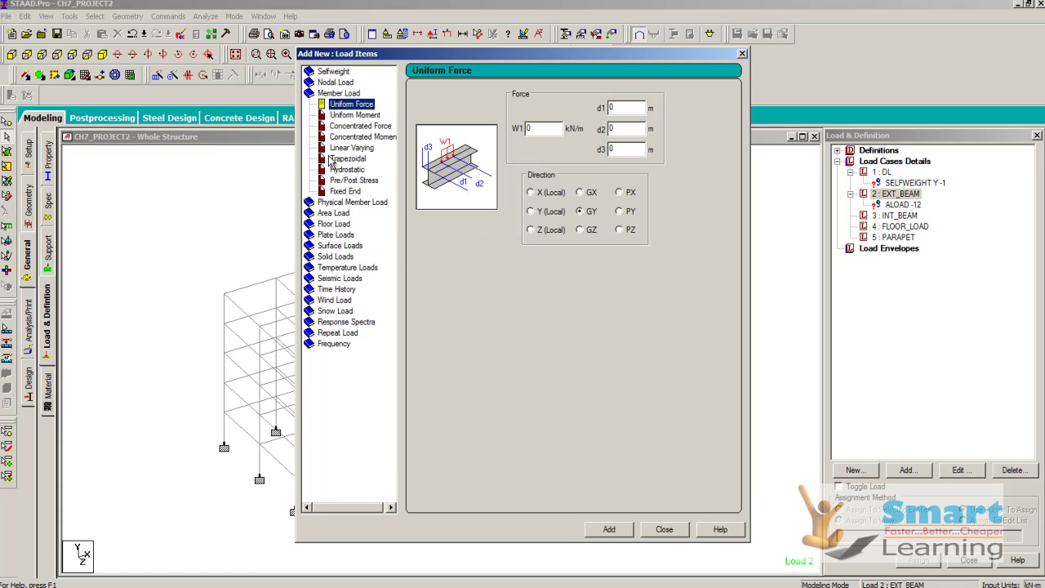
click(335, 213)
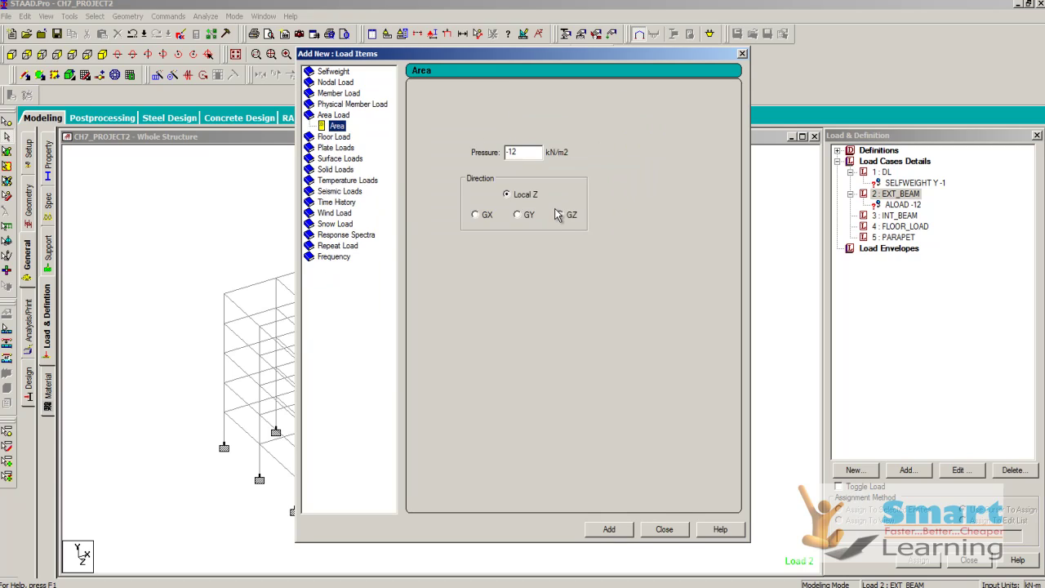
Add an area load of -6 kN/m2 in the Local Z direction to the INT_BEAM load case
click(890, 216)
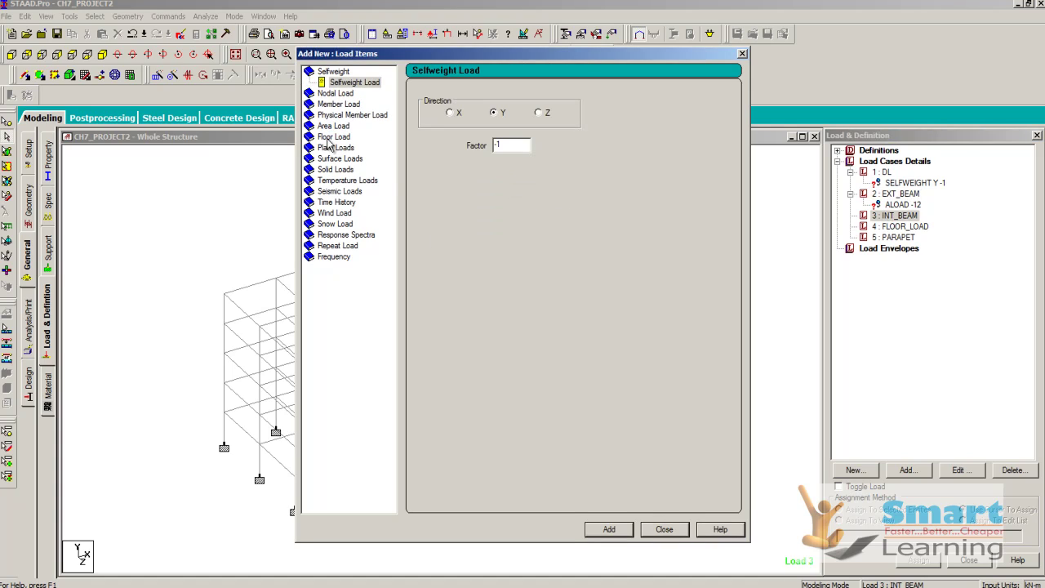
click(331, 126)
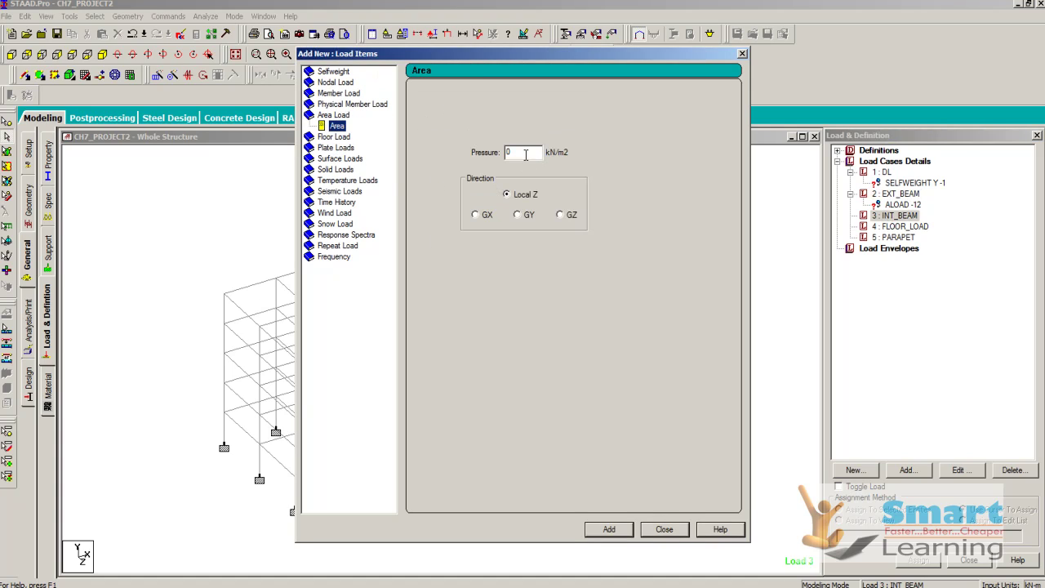
text(-6)
click(609, 530)
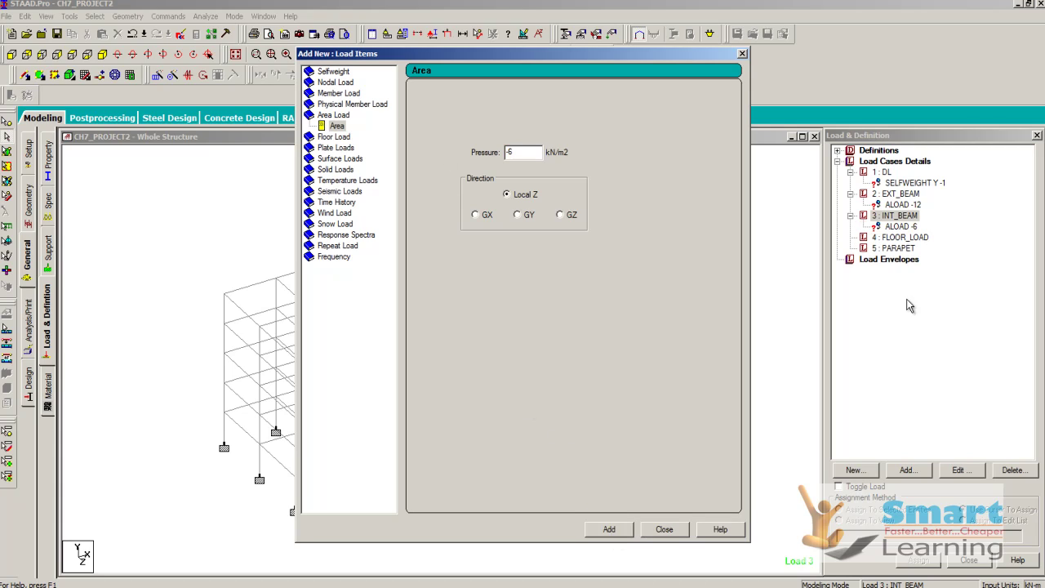
Add a -6 kN/m2 Global Y floor load over a Y range of 0 to 15 m to FLOOR_LOAD and display it on the structure
click(905, 245)
click(904, 238)
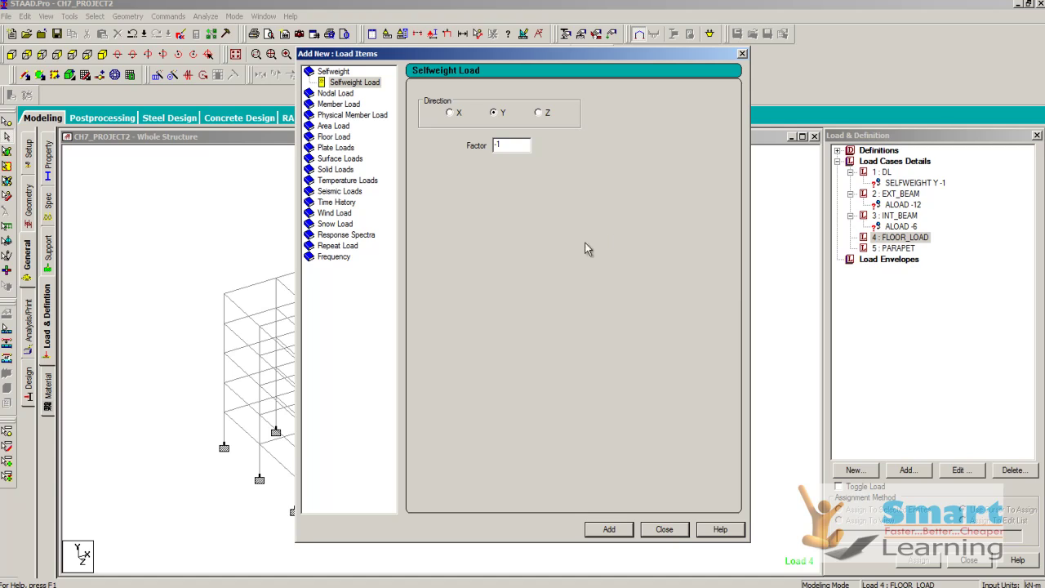
click(333, 137)
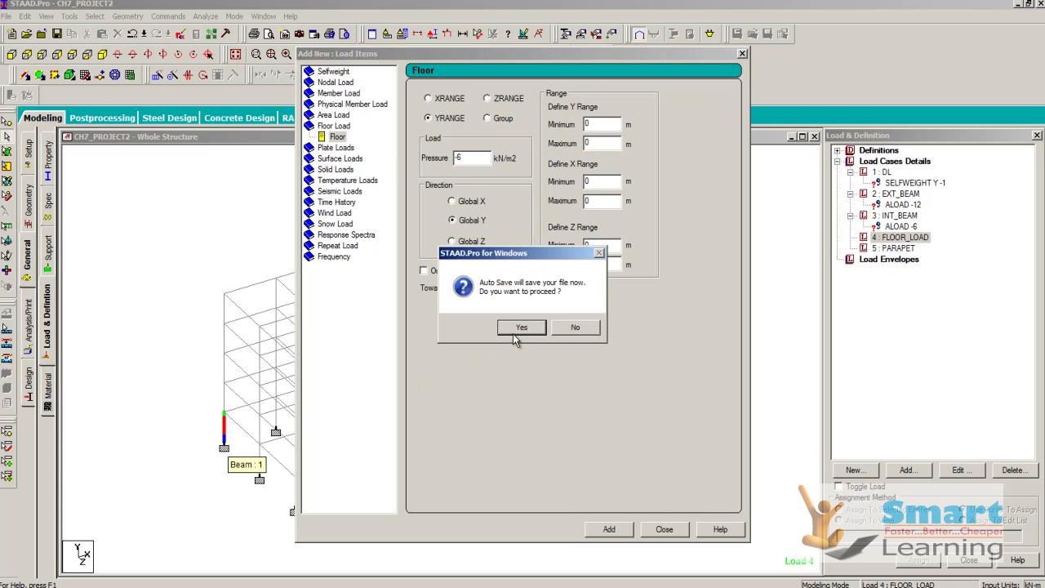
click(513, 333)
click(441, 316)
click(584, 144)
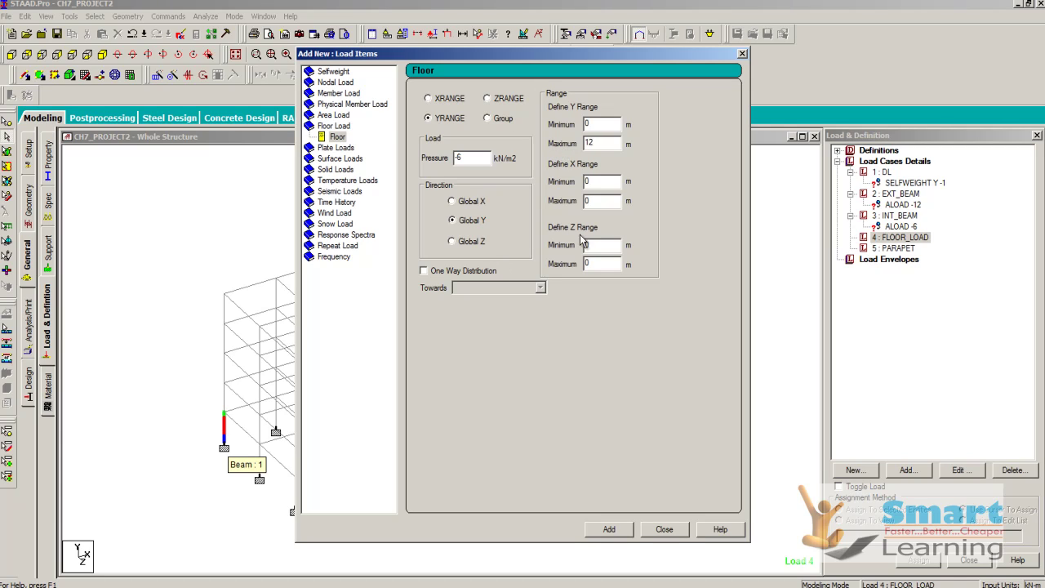
double_click(609, 143)
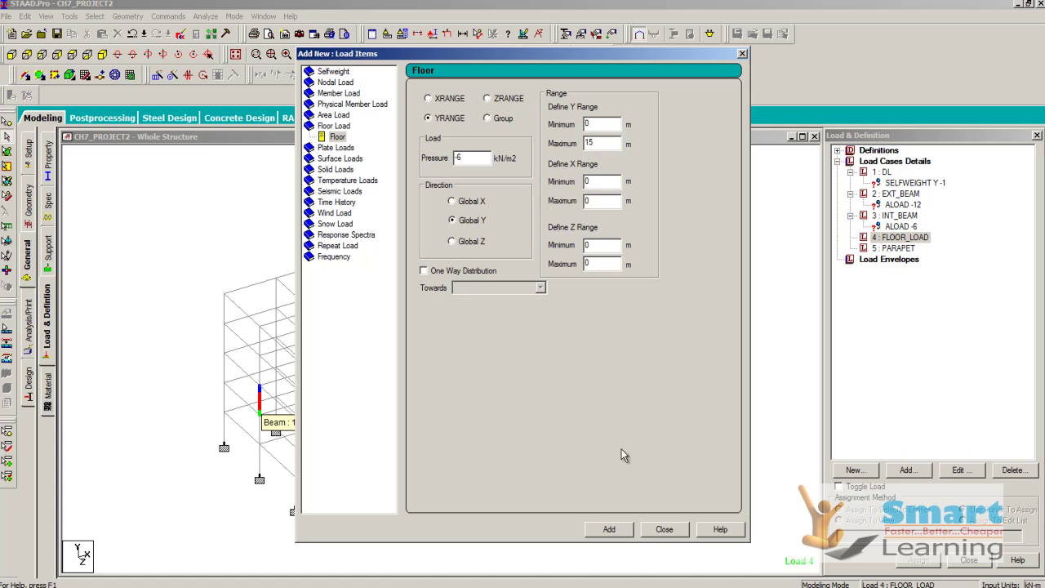
click(625, 530)
click(664, 529)
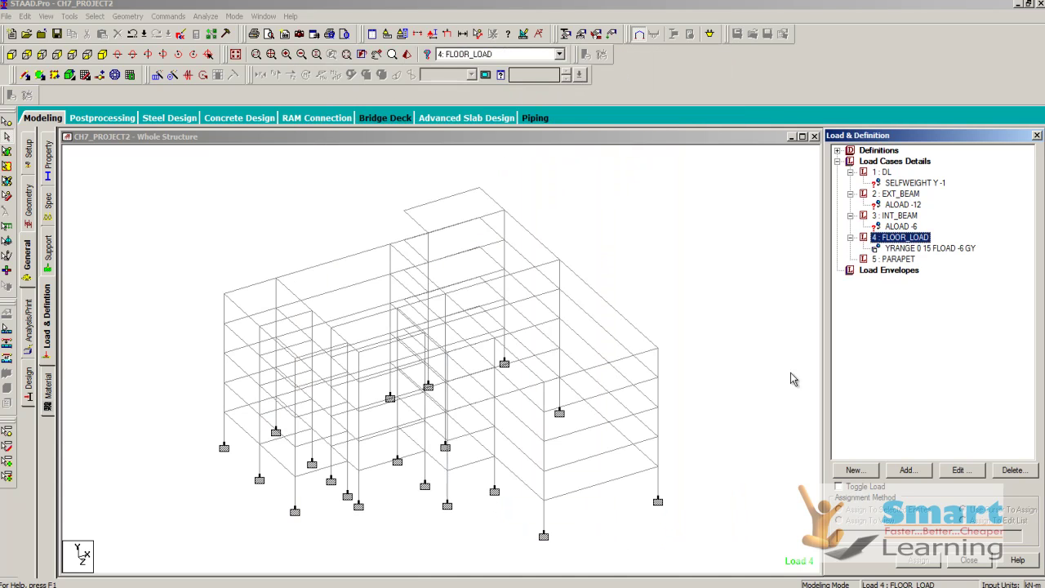
click(914, 249)
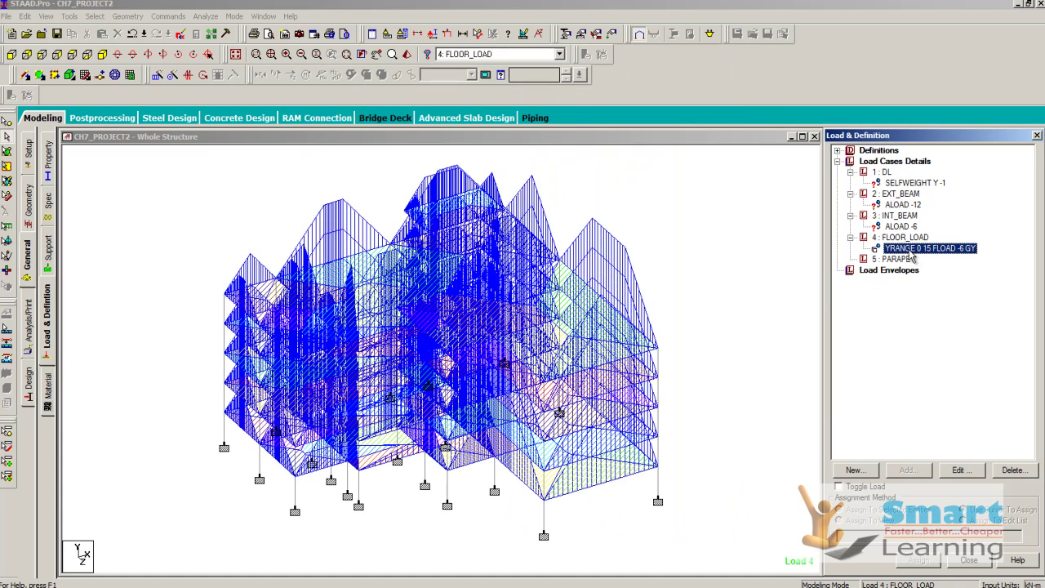
Choose the PARAPET load case and select all top-level beams using the elevation viewed from -Z
click(891, 260)
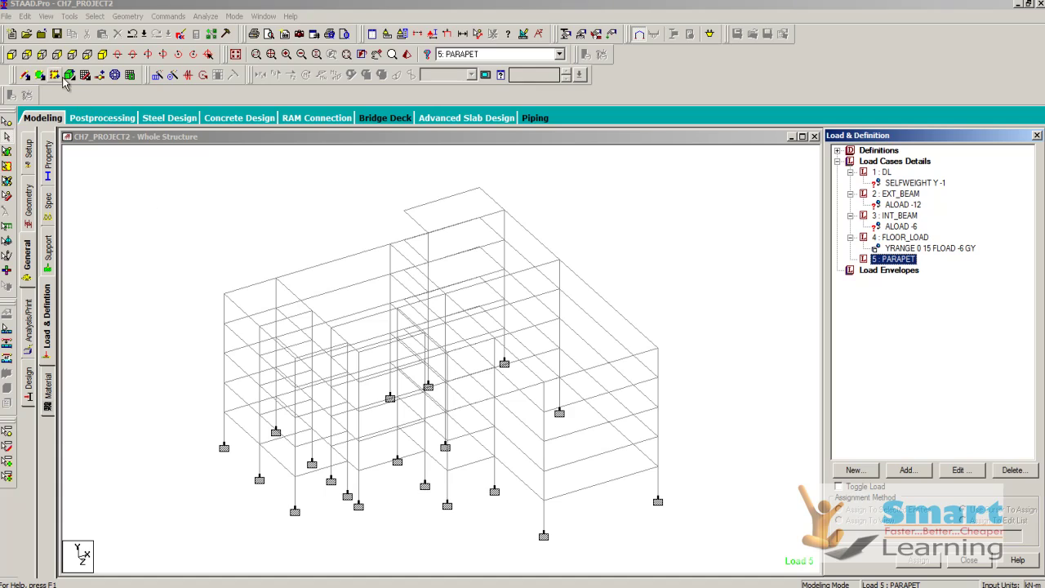
click(27, 54)
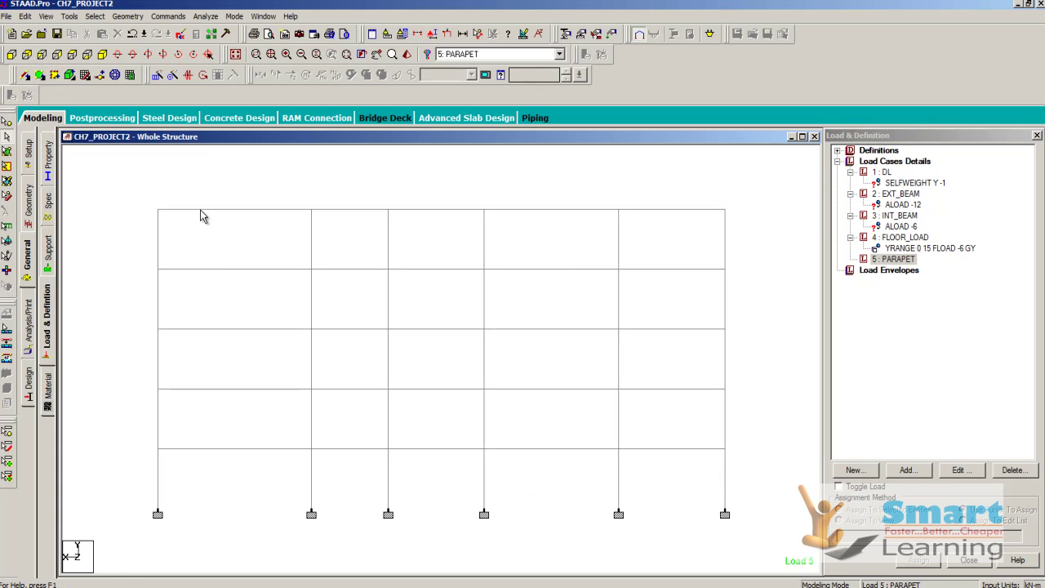
click(235, 214)
ctrl+click(431, 211)
ctrl+click(584, 210)
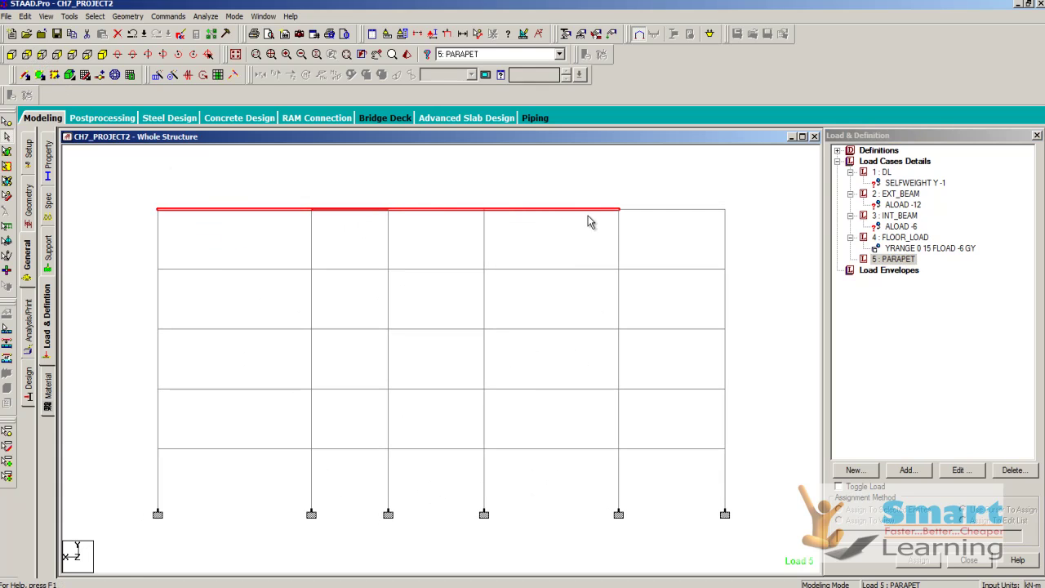
ctrl+click(691, 211)
drag(398, 198, 365, 232)
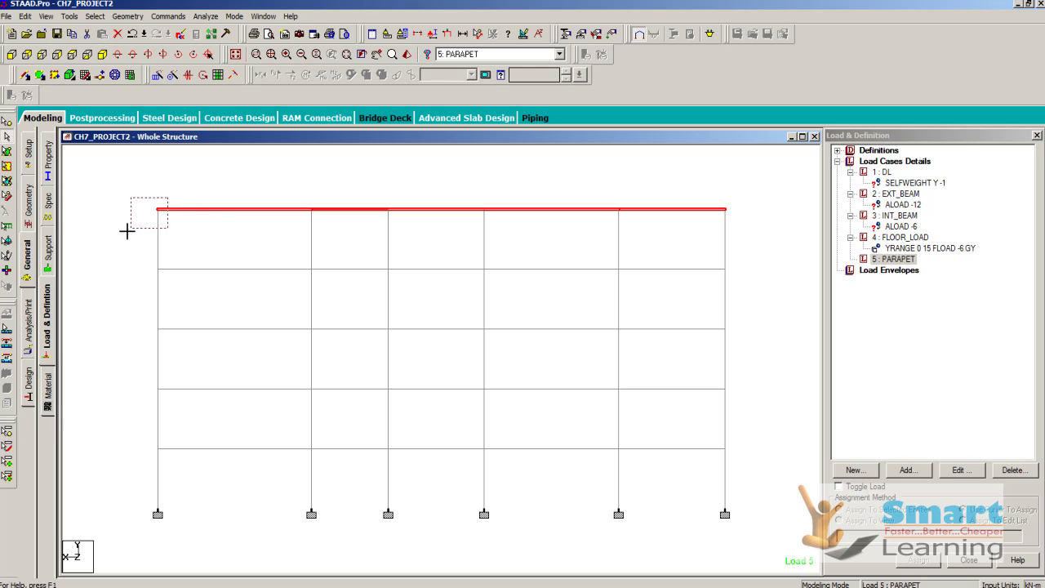
click(102, 53)
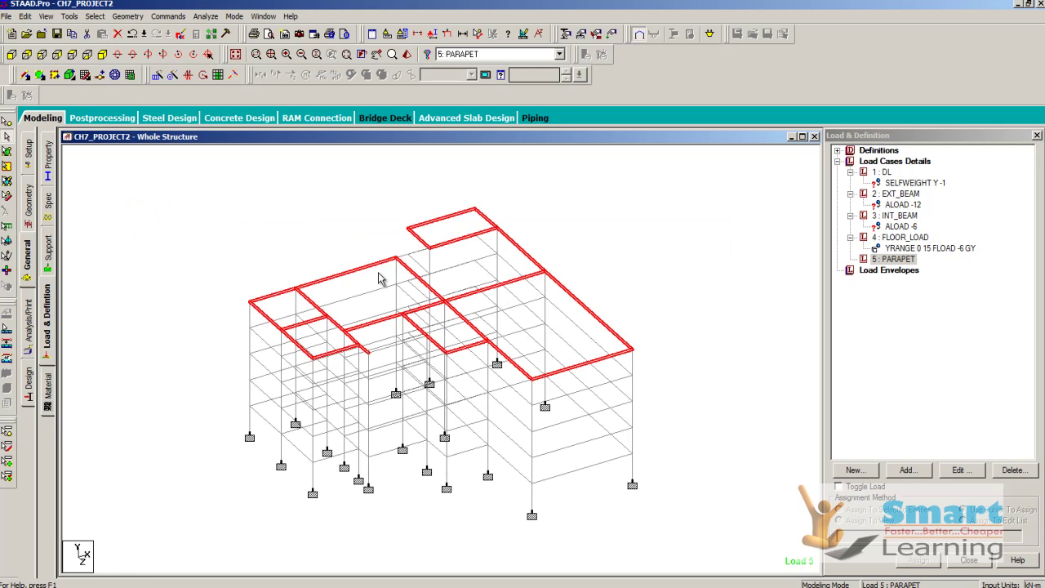
Remove the projecting cantilever beams and the interior cross beam of the large bay from the roof selection
scroll(383, 272, up, 4)
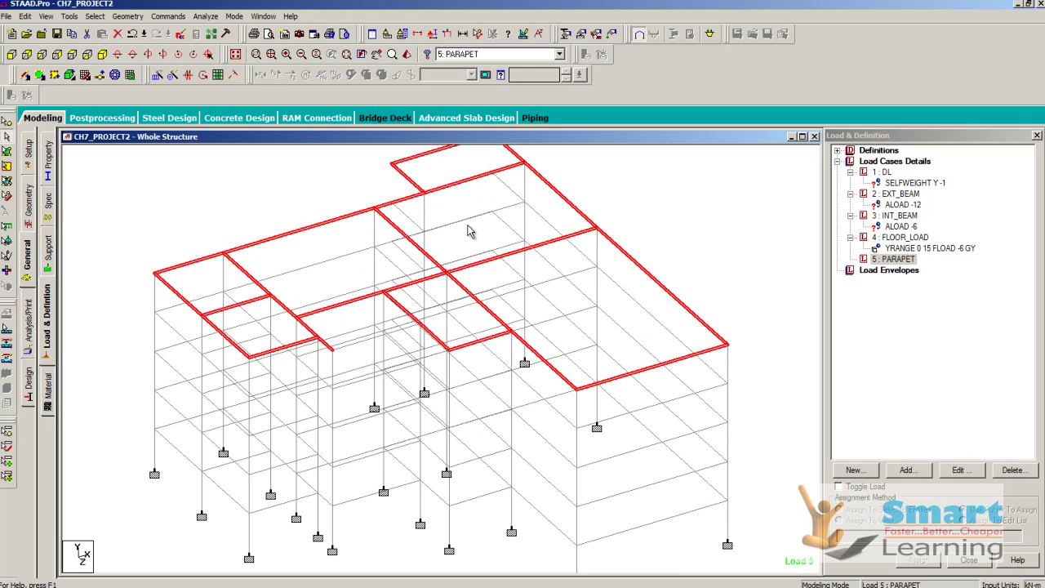
ctrl+click(423, 154)
ctrl+click(415, 181)
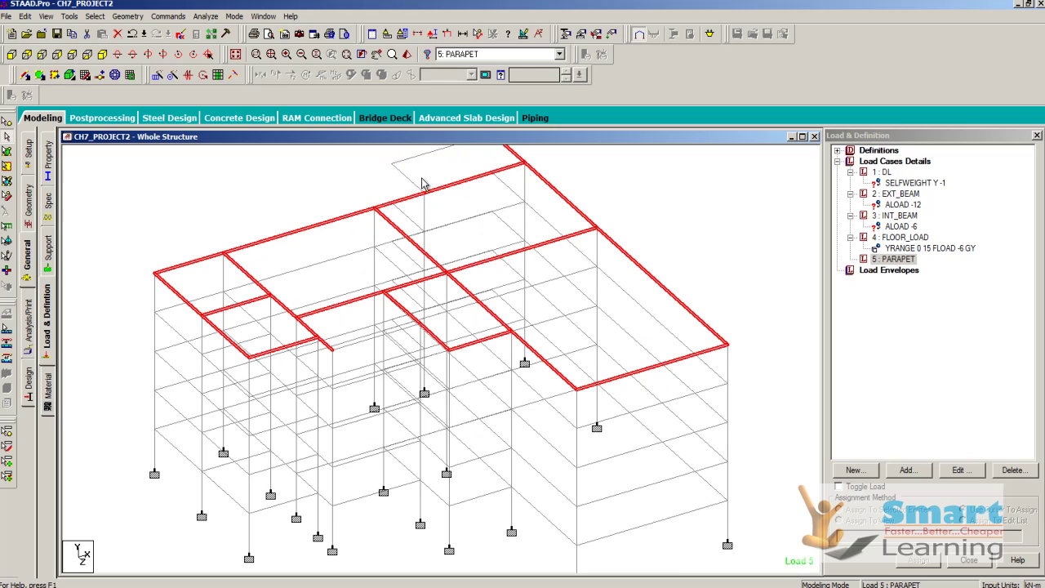
ctrl+click(508, 154)
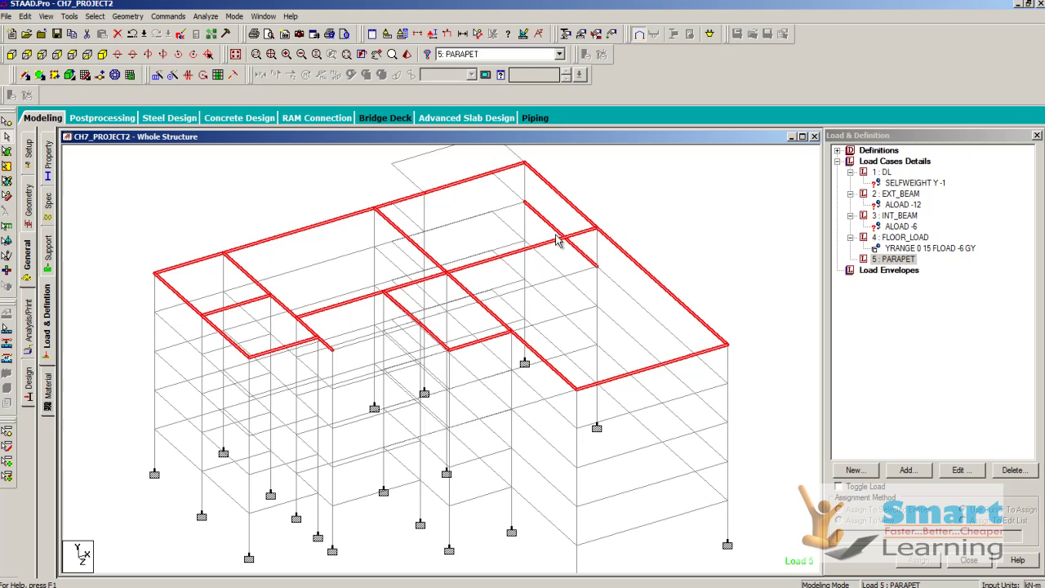
ctrl+click(572, 236)
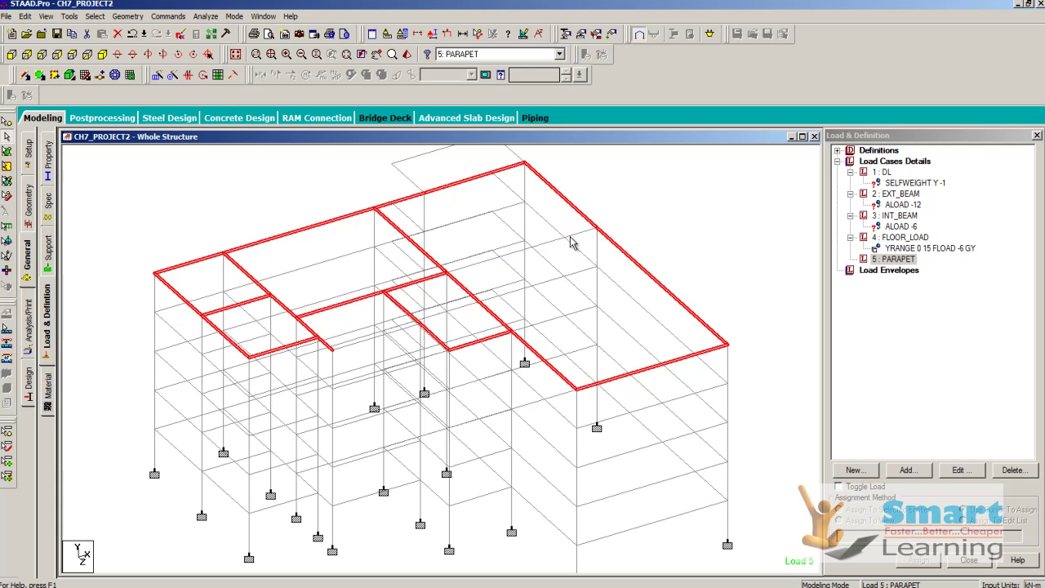
Try to remove the interior roof beams around the central bay from the selection, clearing wrongly picked columns and lower-floor beams
ctrl+click(488, 313)
ctrl+click(429, 278)
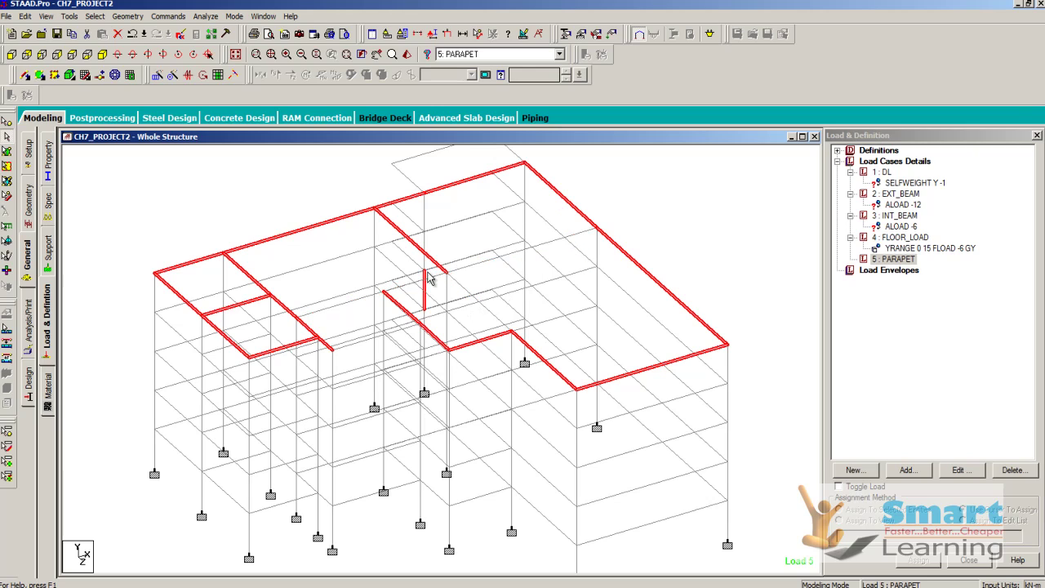
ctrl+click(426, 279)
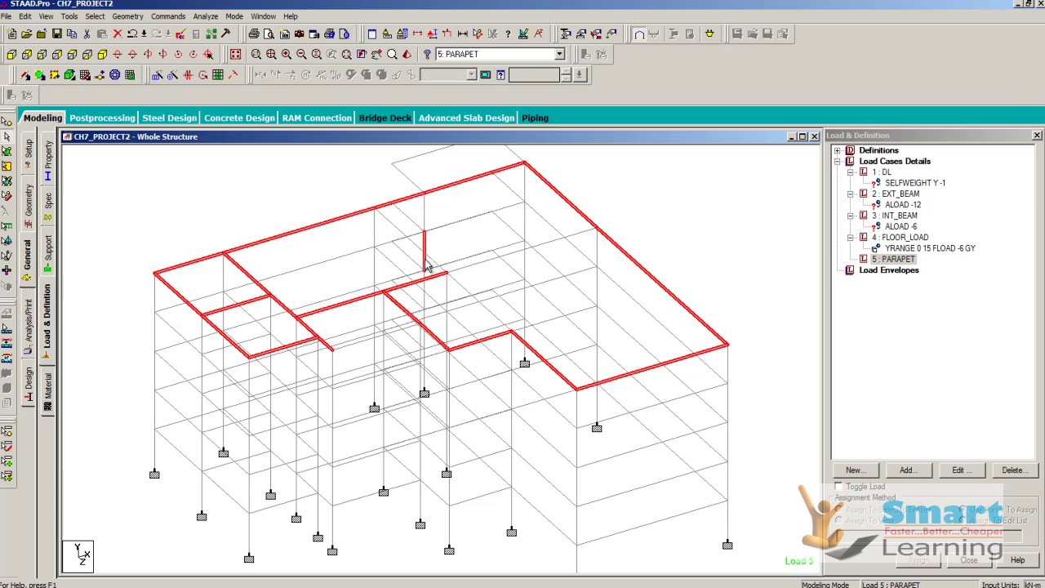
ctrl+click(425, 263)
ctrl+click(423, 287)
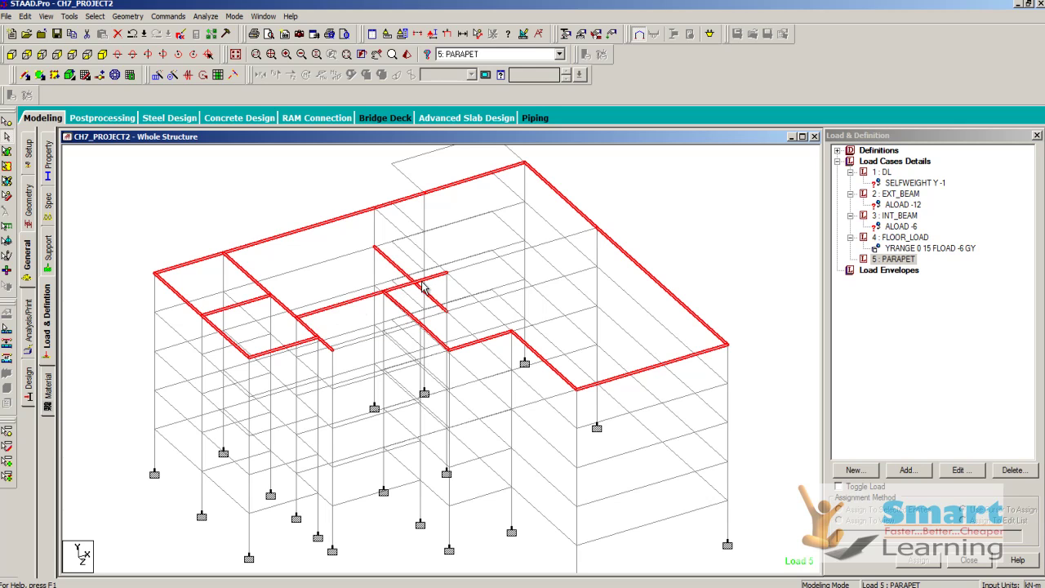
scroll(416, 265, up, 5)
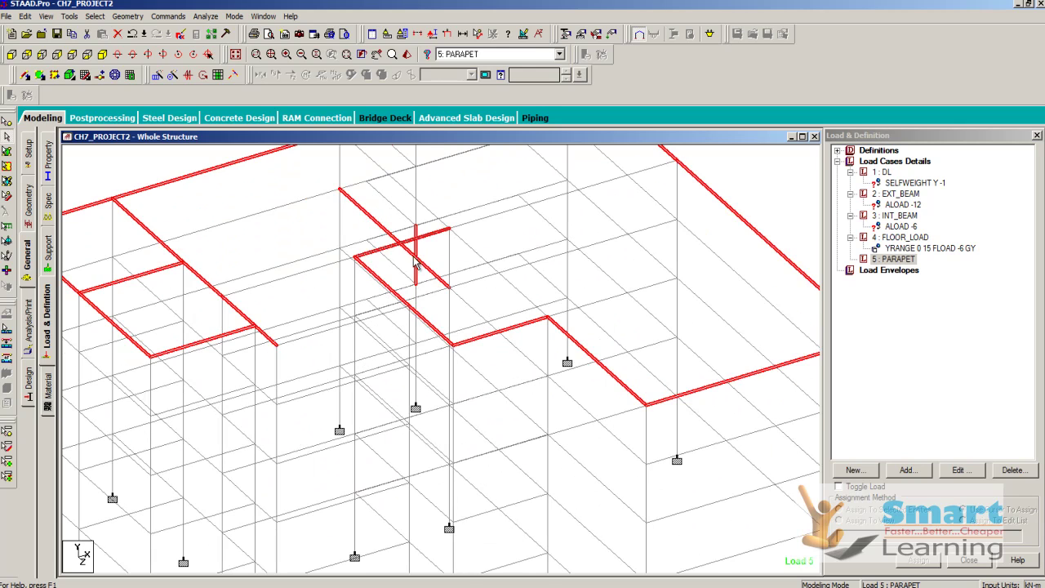
ctrl+click(422, 242)
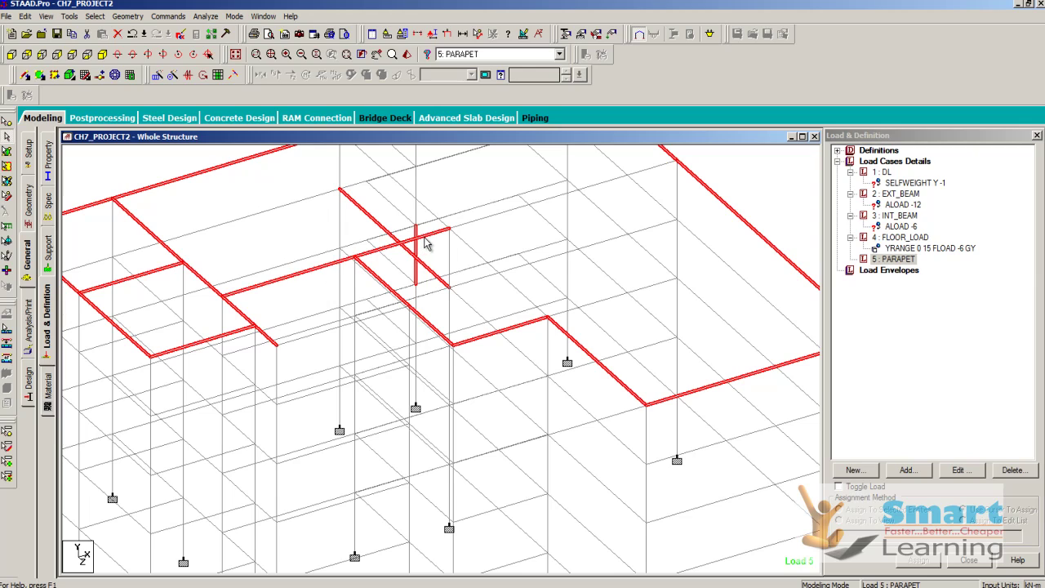
ctrl+click(423, 239)
ctrl+click(382, 231)
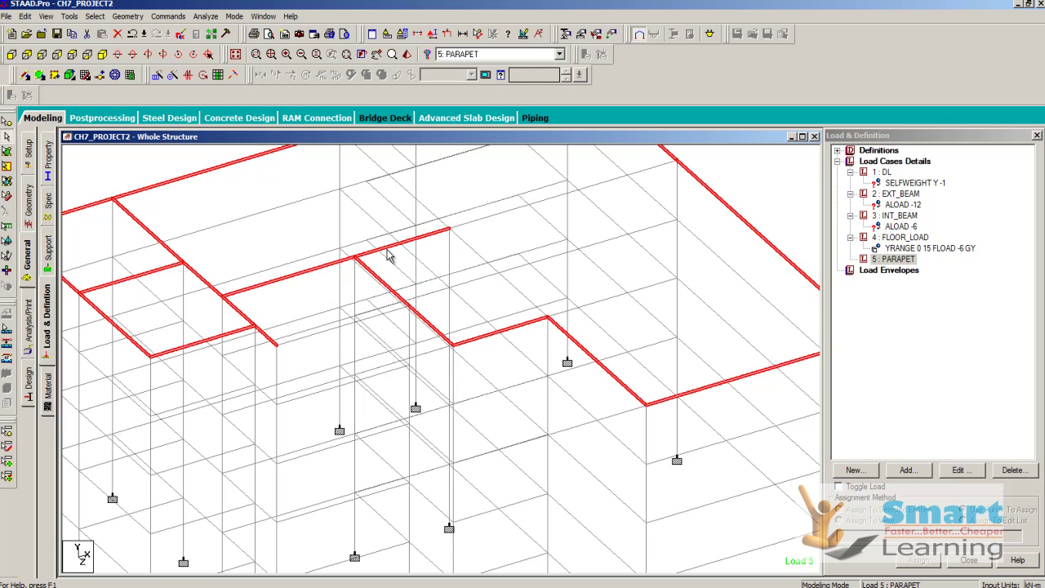
Remove the remaining interior roof beams near the smaller corner bays from the selection, and clear the whole selection
scroll(490, 299, down, 2)
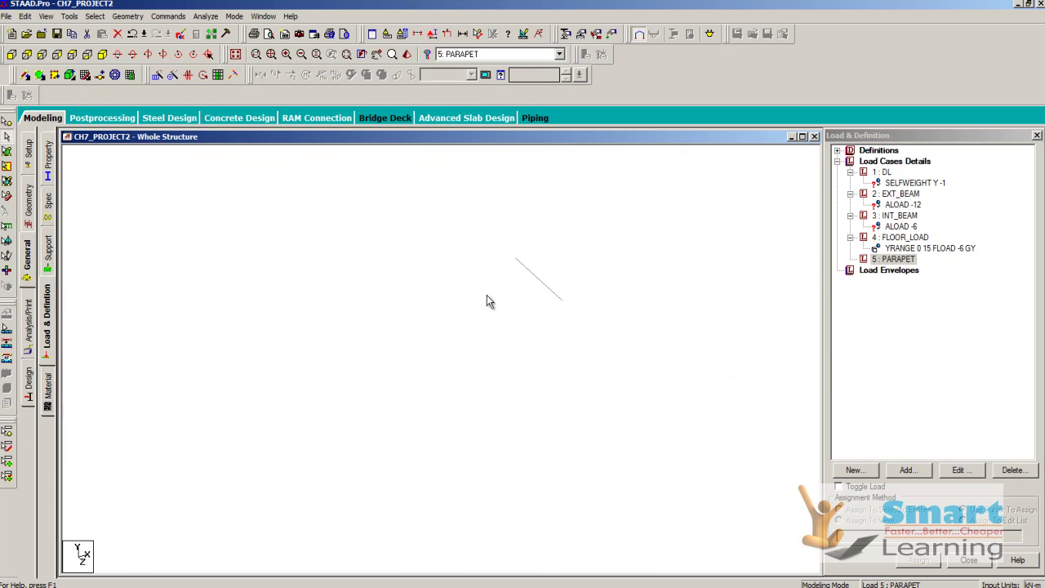
ctrl+click(225, 266)
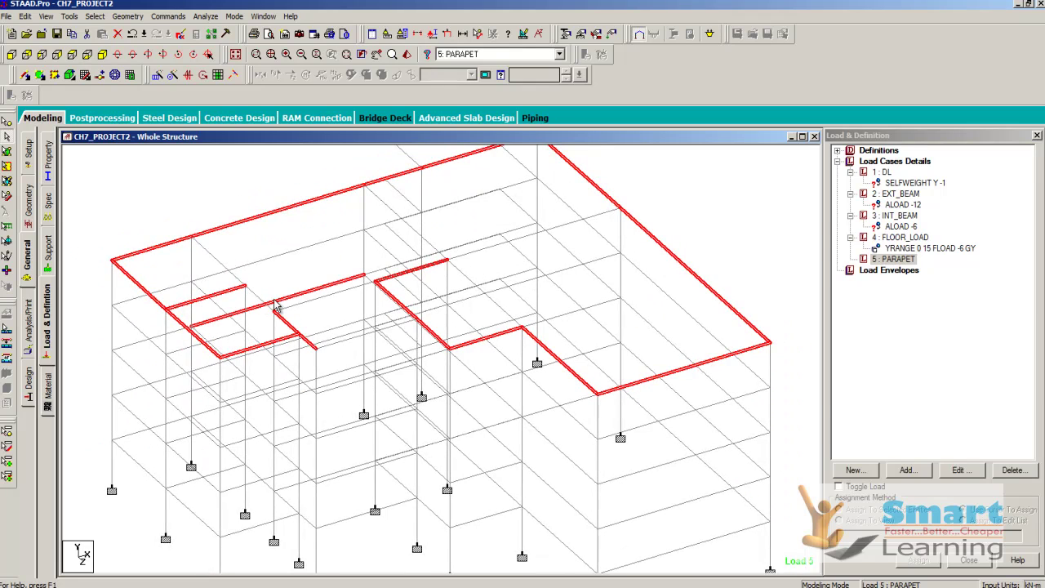
ctrl+click(274, 305)
ctrl+click(226, 297)
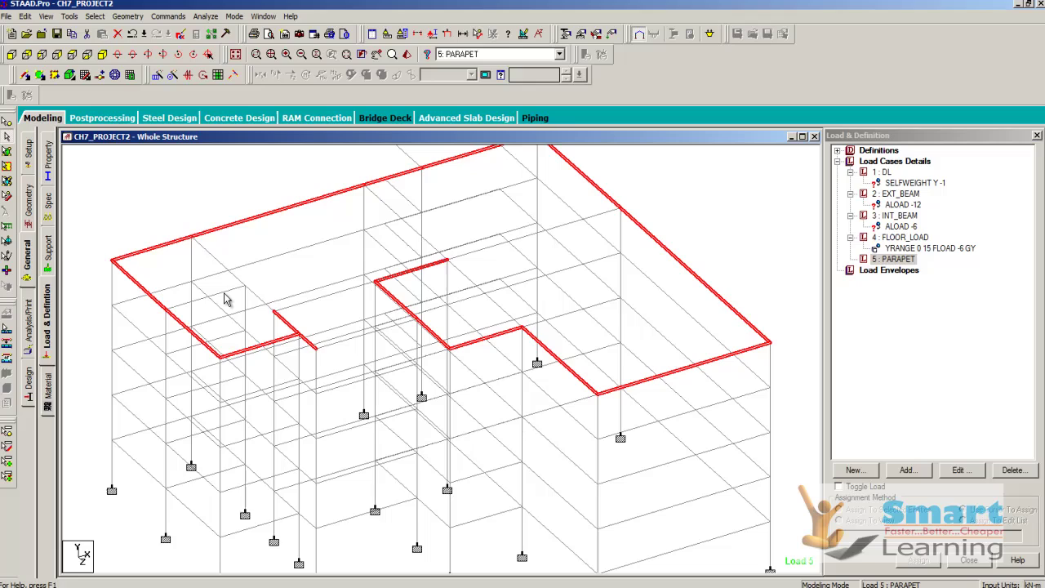
ctrl+click(287, 325)
click(286, 196)
Select the supported top-level beams in the elevation viewed from +X, and check them in the isometric view
key(Left)
key(Left)
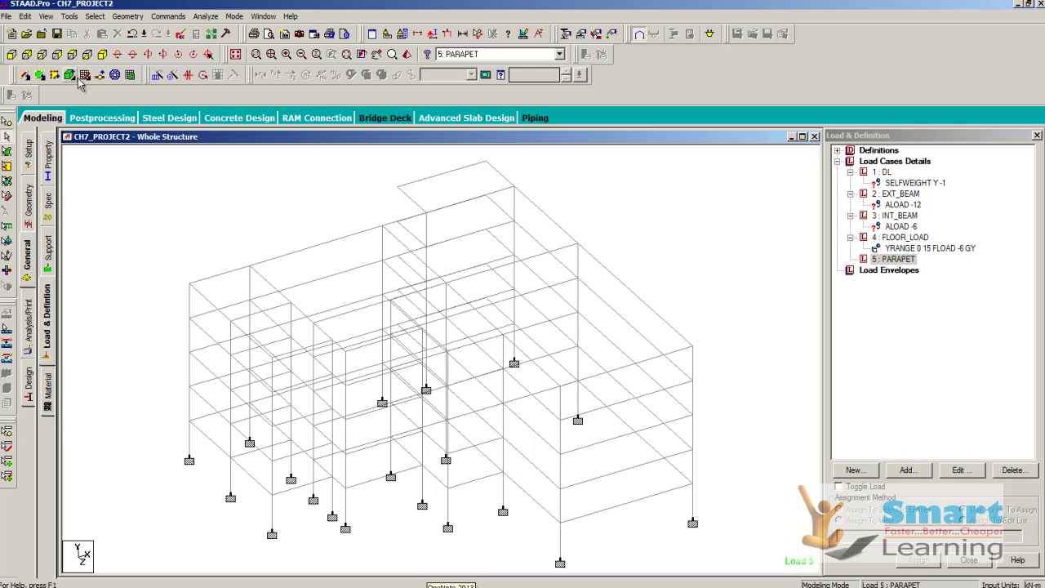
click(42, 55)
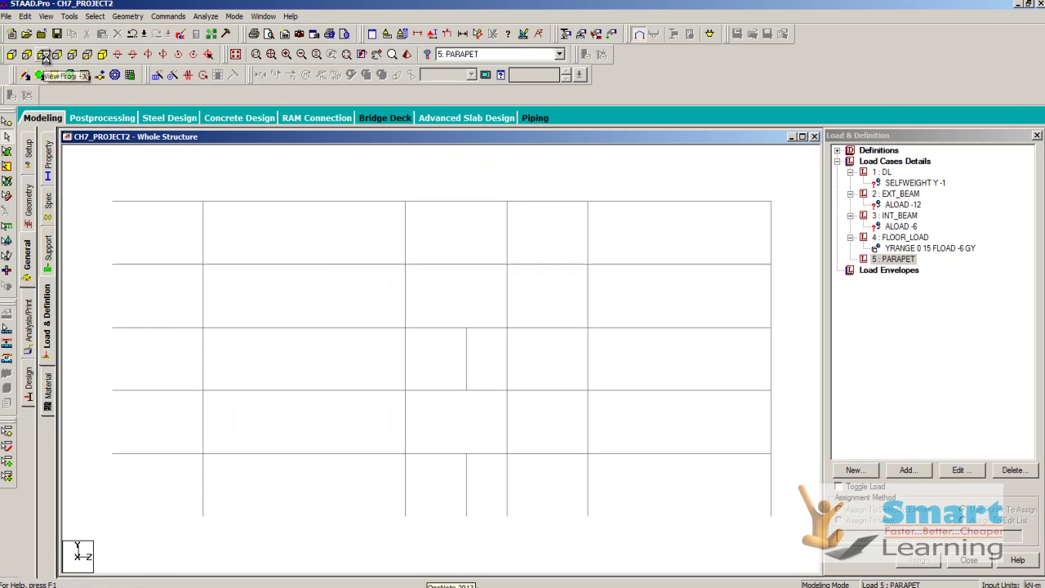
click(245, 216)
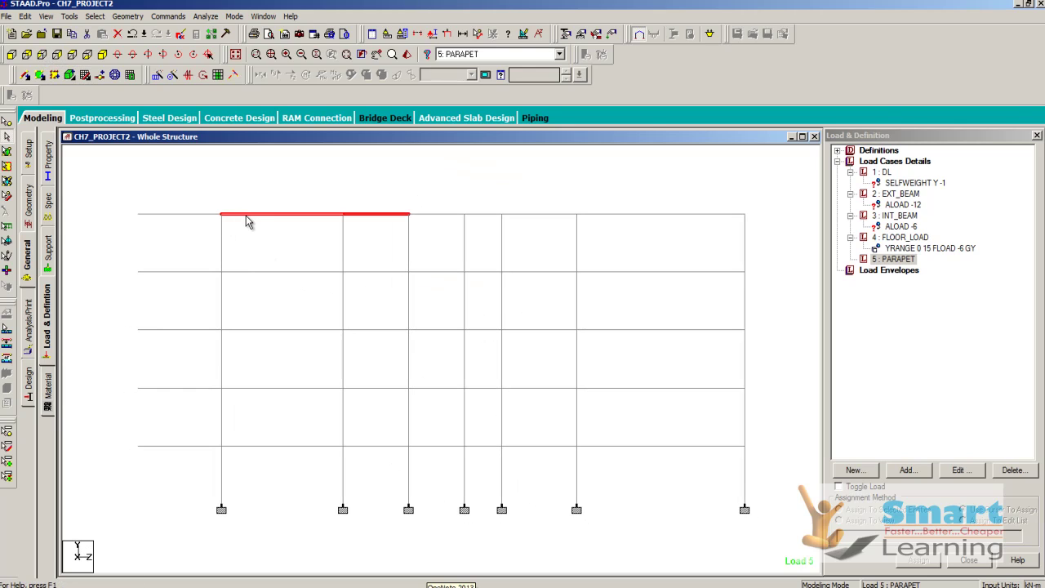
ctrl+click(444, 214)
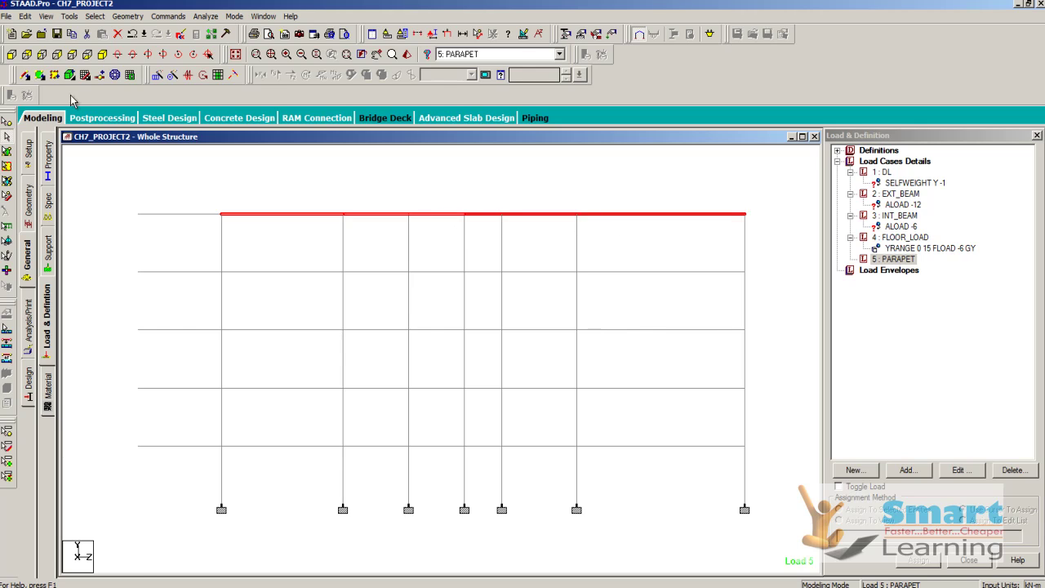
click(88, 54)
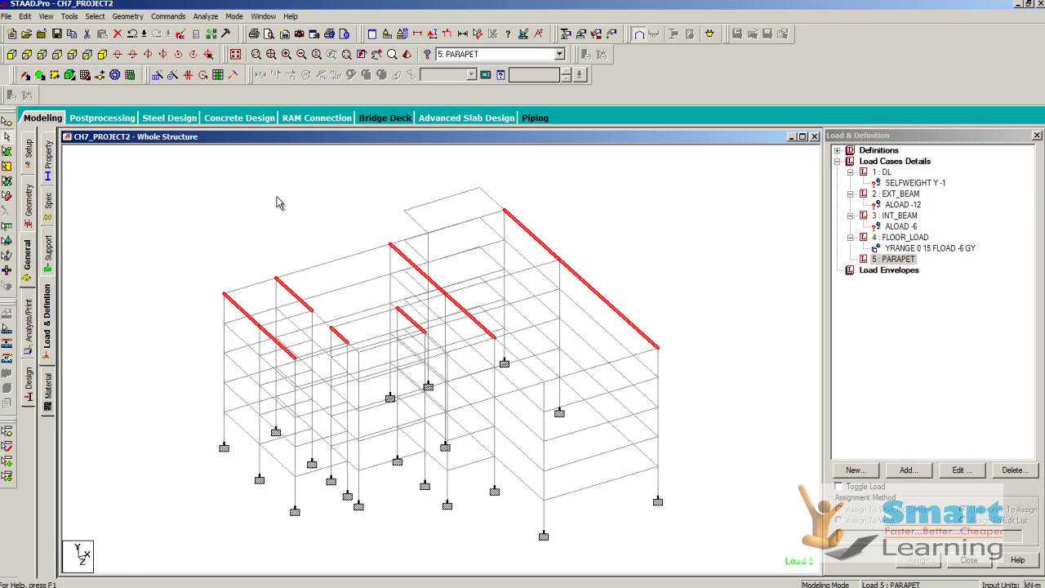
Try to remove the interior beams from the roof selection, and clear the entire selection
ctrl+click(309, 307)
ctrl+click(338, 337)
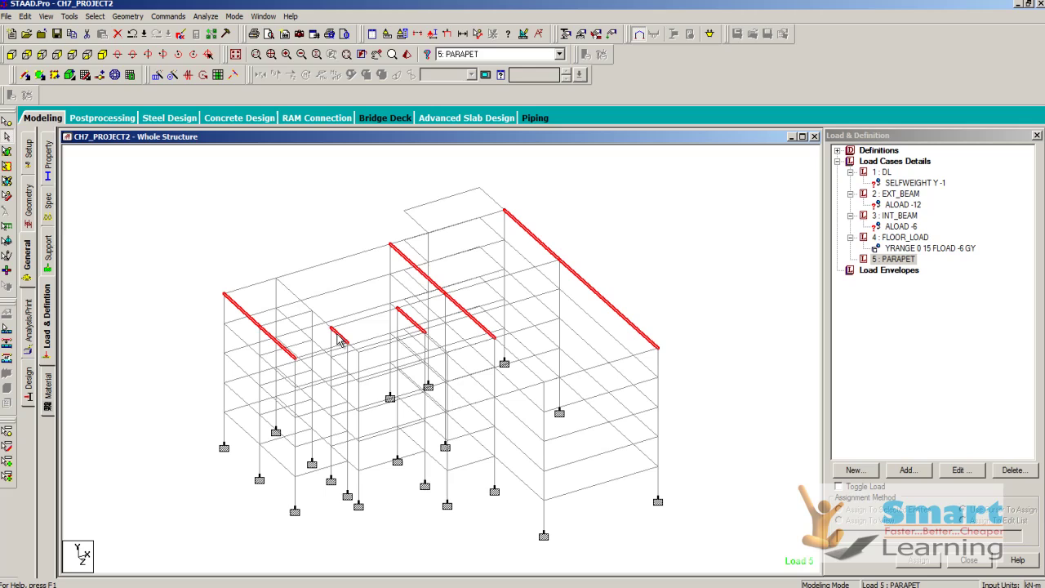
ctrl+click(412, 326)
ctrl+click(411, 326)
drag(347, 234, 436, 352)
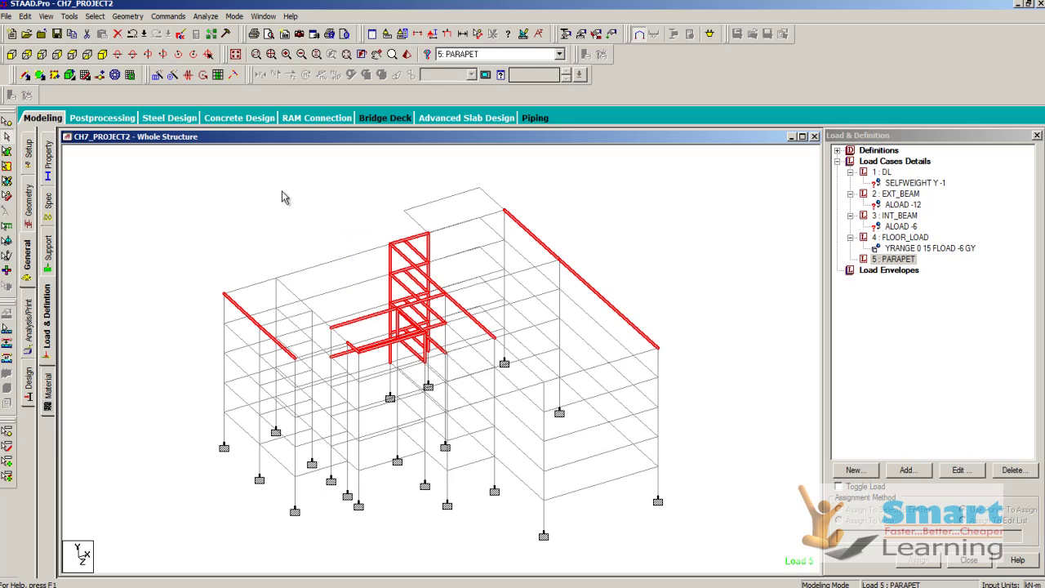
drag(278, 196, 513, 374)
click(660, 252)
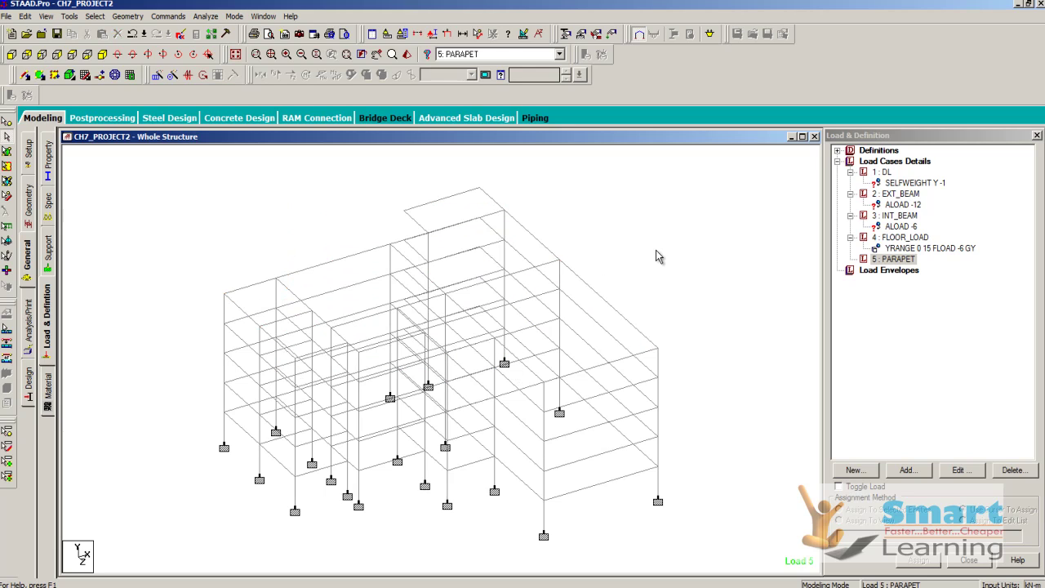
Select the roof perimeter beams along the long outer side and the whole rear edge, leaving out the cantilever
click(617, 312)
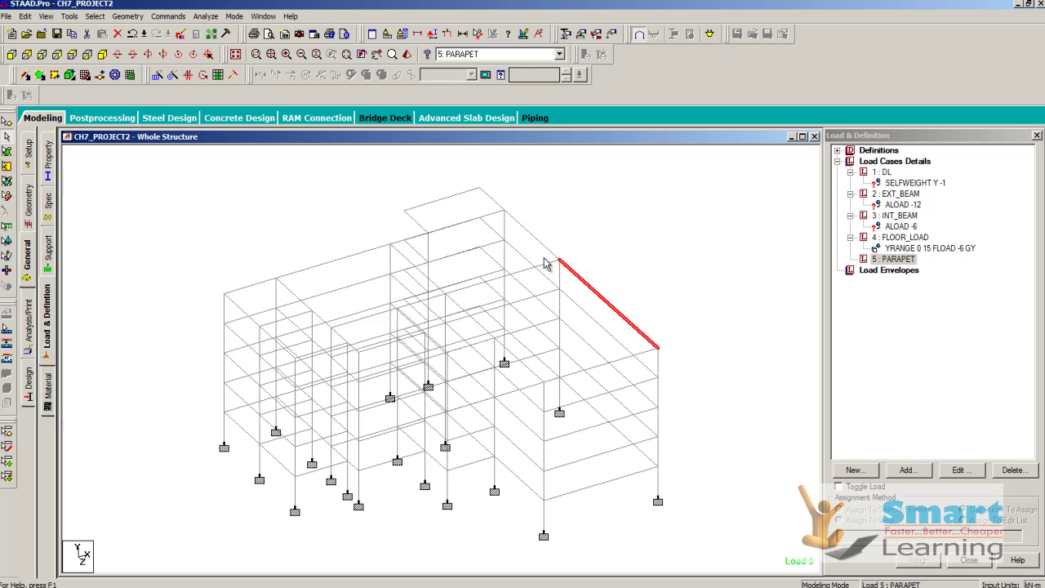
ctrl+click(466, 223)
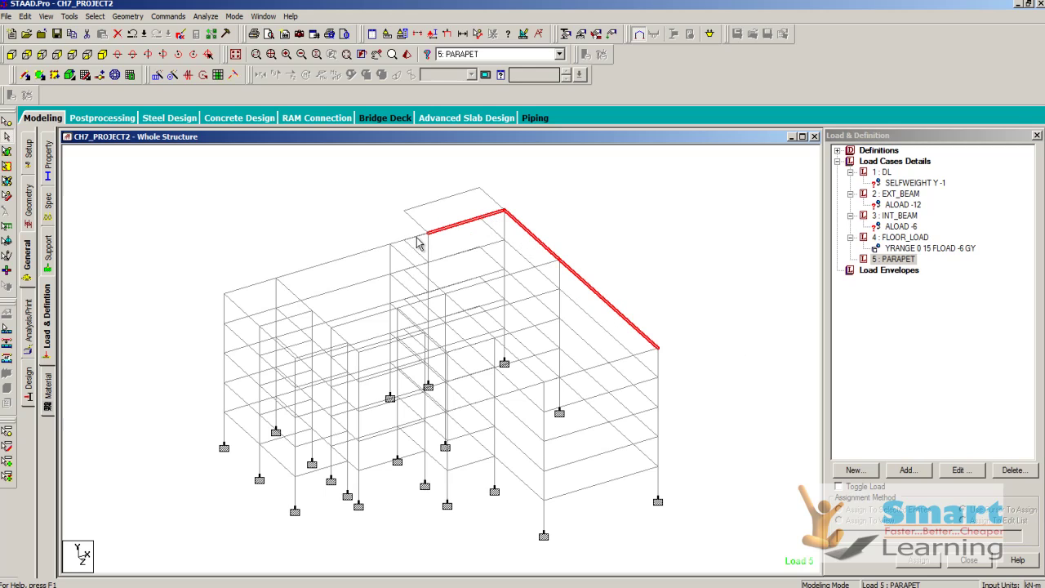
ctrl+click(412, 237)
ctrl+click(360, 254)
ctrl+click(247, 287)
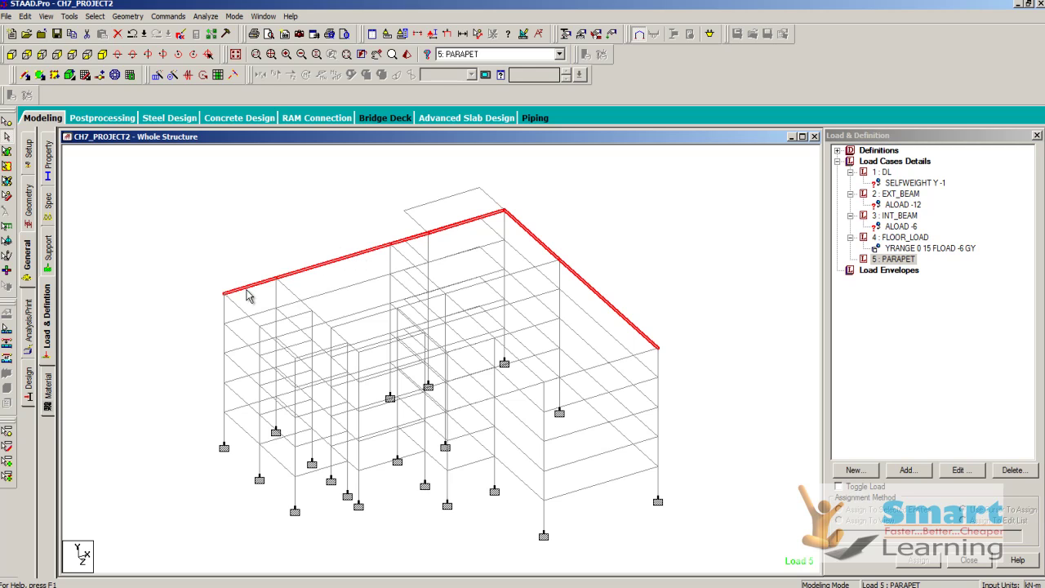
Try to add the stepped-side roof perimeter beams to the selection one by one, and clear the entire selection
scroll(253, 337, up, 5)
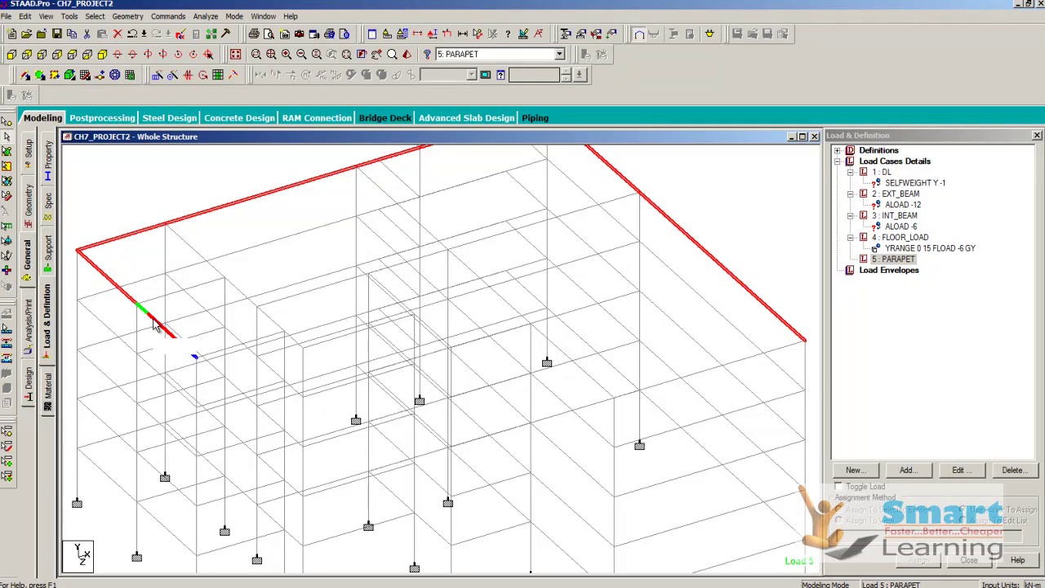
ctrl+click(234, 351)
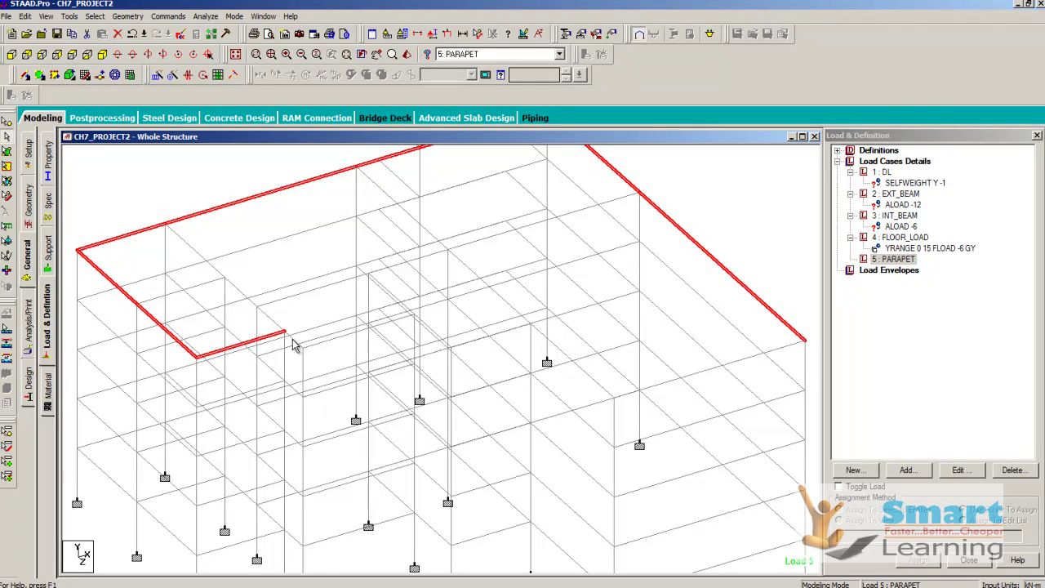
ctrl+click(278, 328)
ctrl+click(276, 327)
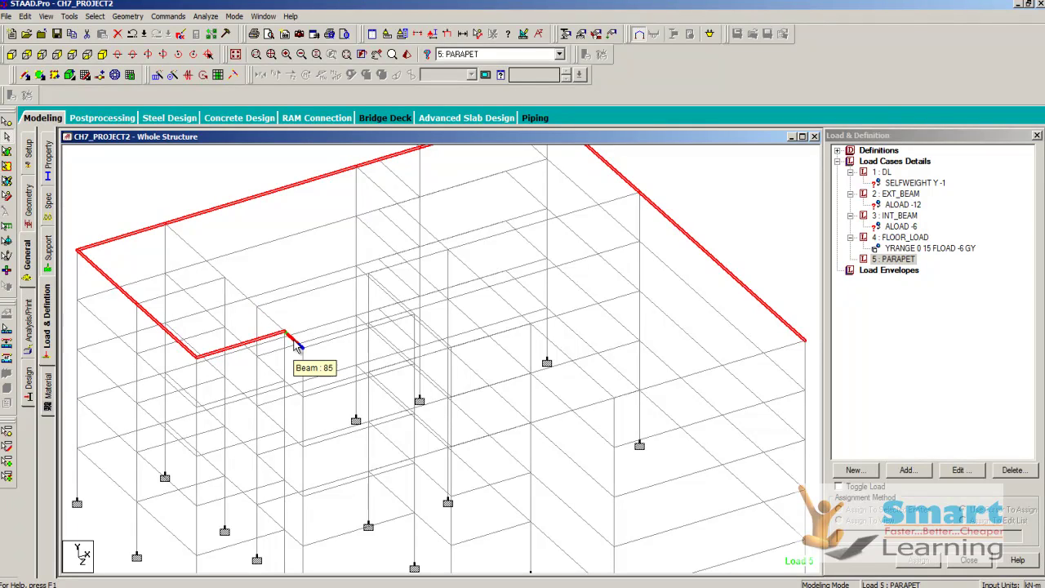
ctrl+click(295, 340)
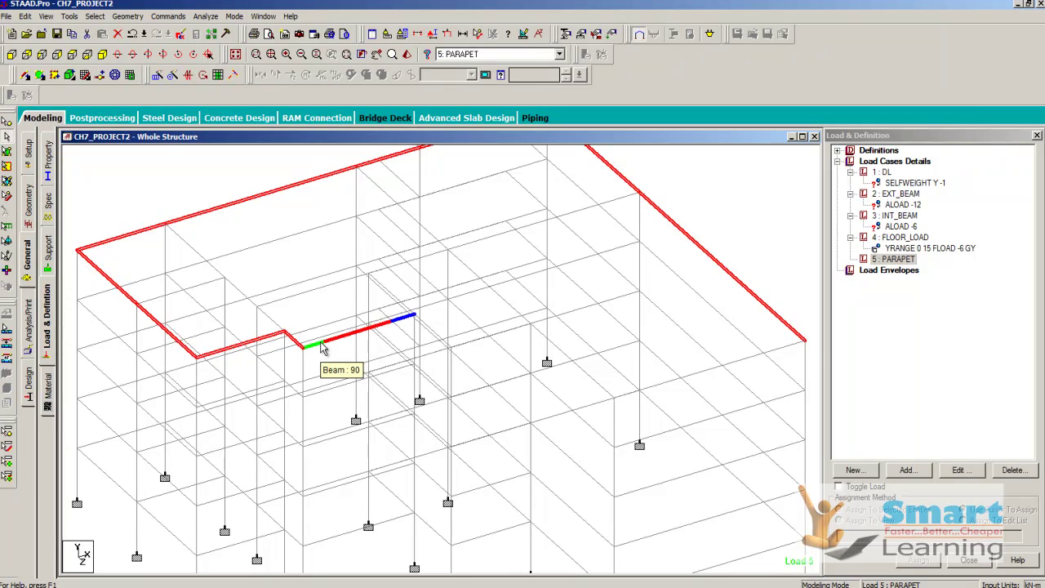
ctrl+click(331, 336)
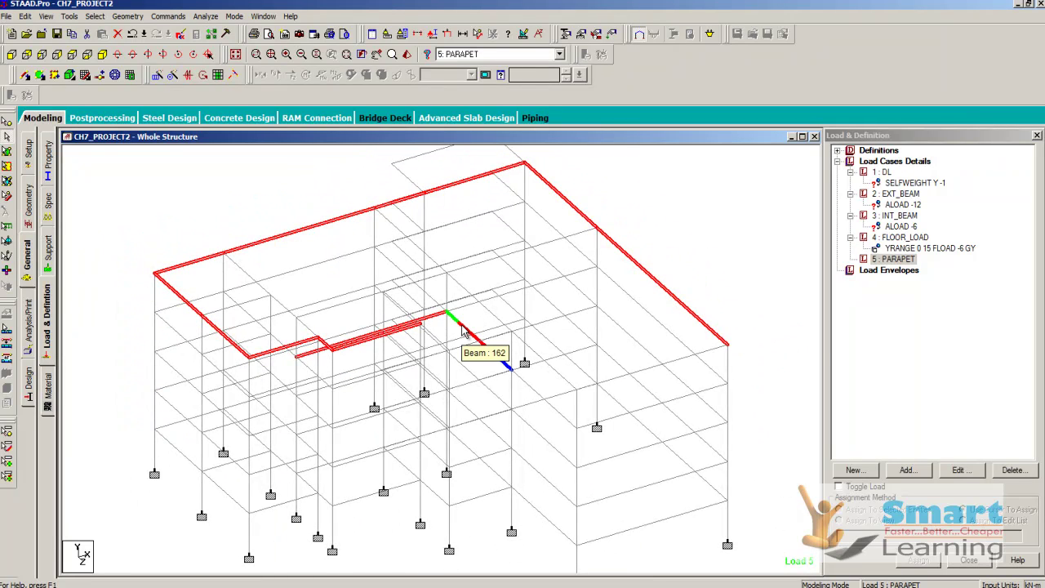
ctrl+click(495, 356)
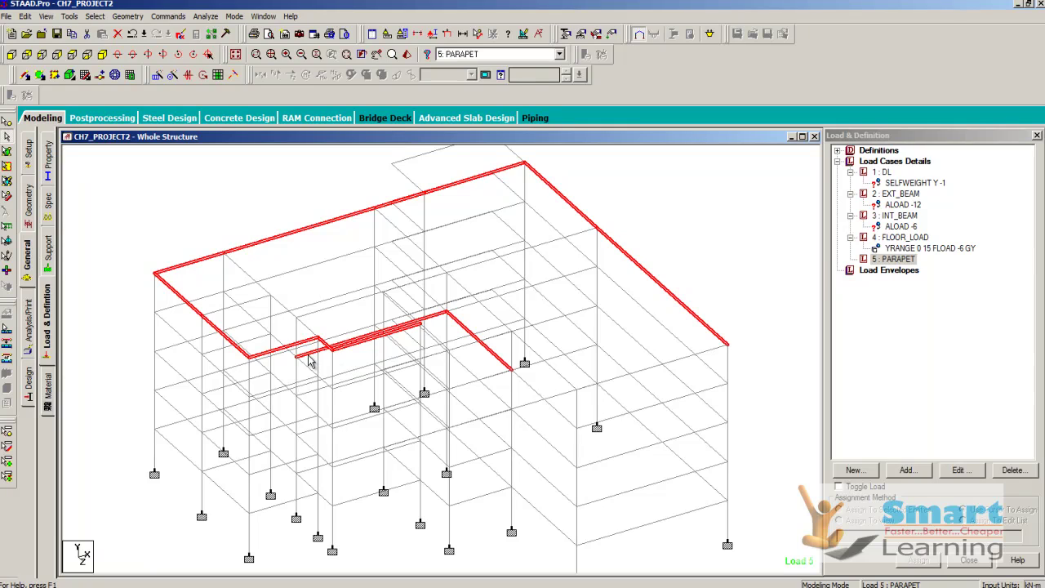
scroll(435, 344, up, 1)
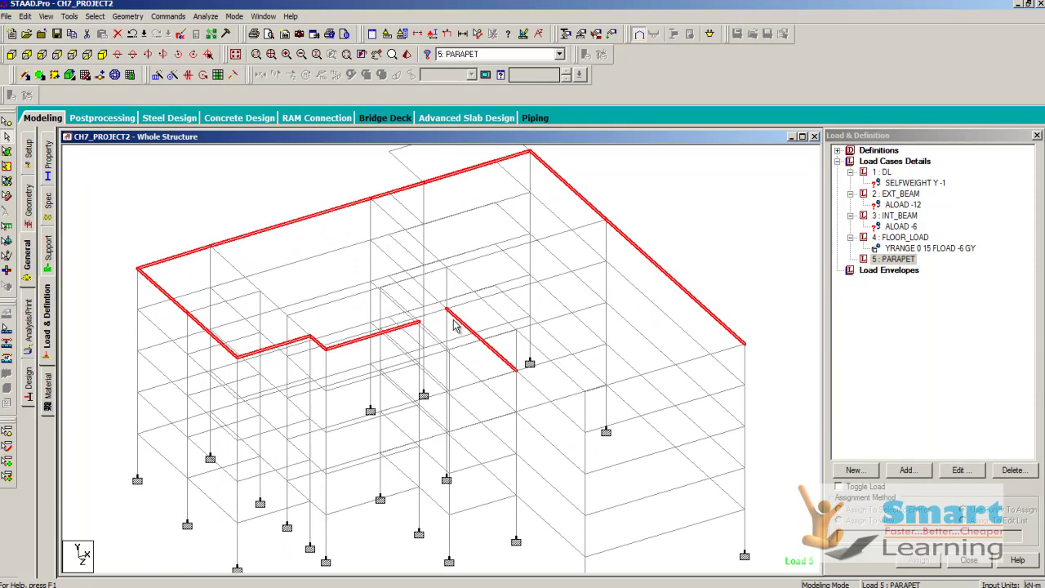
click(737, 202)
Select all beams at the roof level in the side elevation, leaving out the columns and lower floors
scroll(340, 313, up, 1)
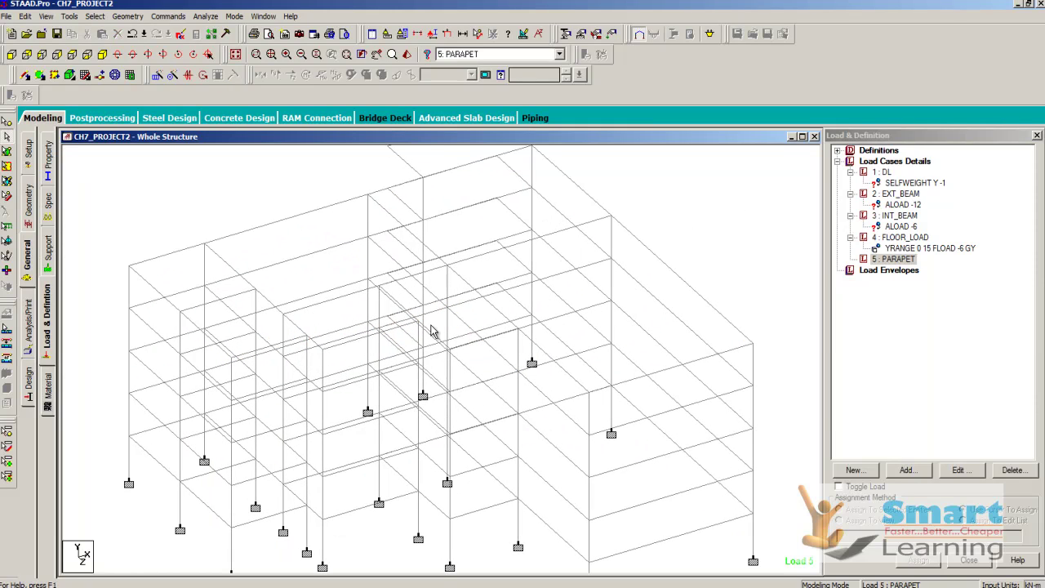
scroll(433, 330, up, 2)
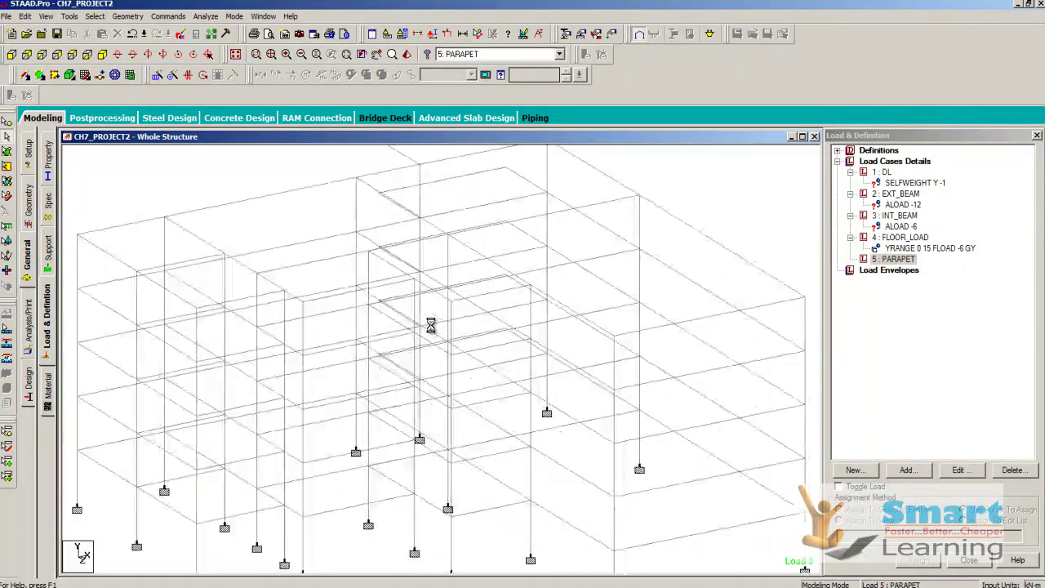
scroll(490, 267, up, 1)
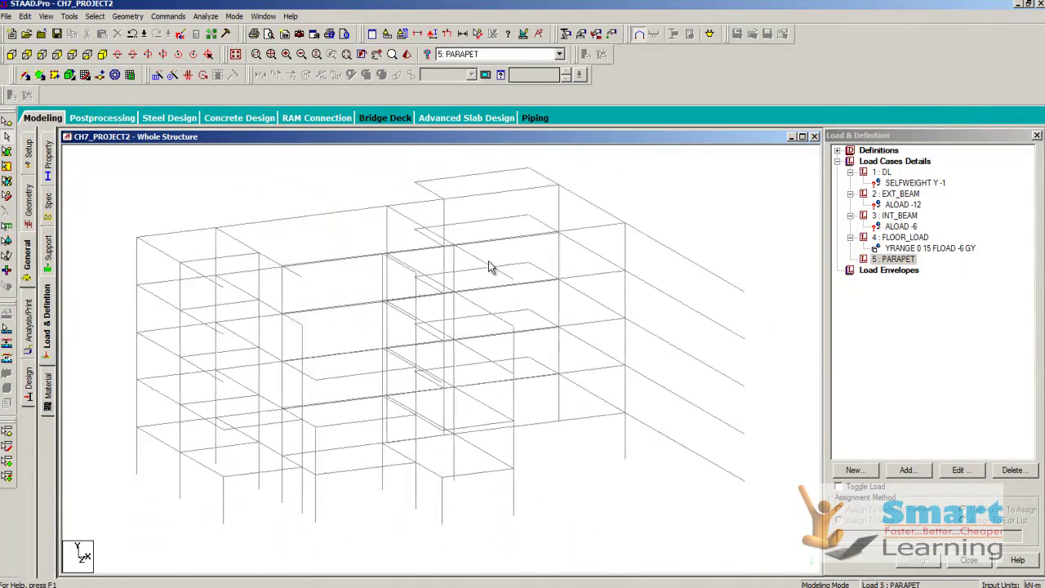
scroll(490, 268, down, 1)
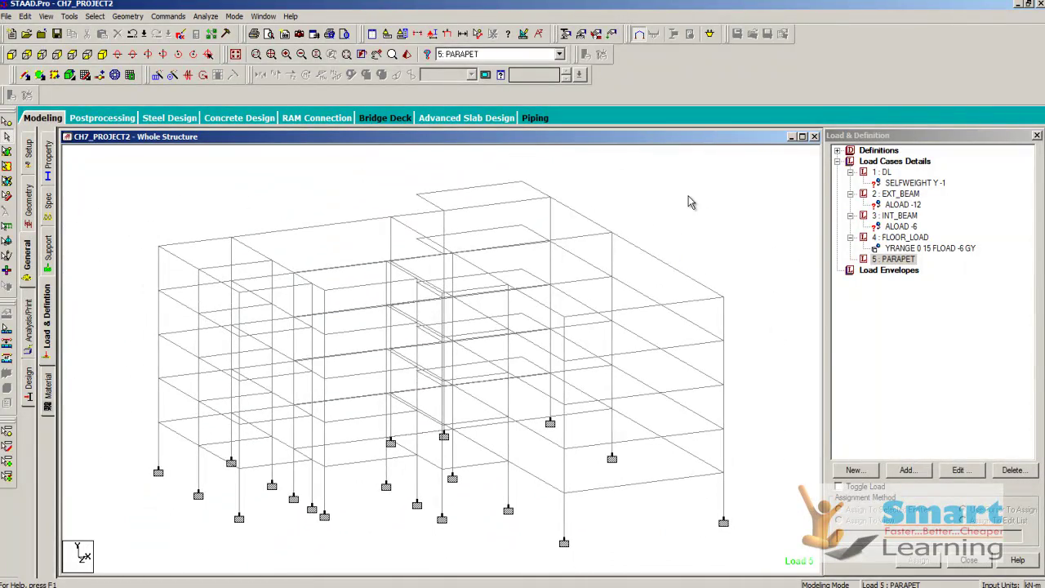
click(102, 54)
click(42, 54)
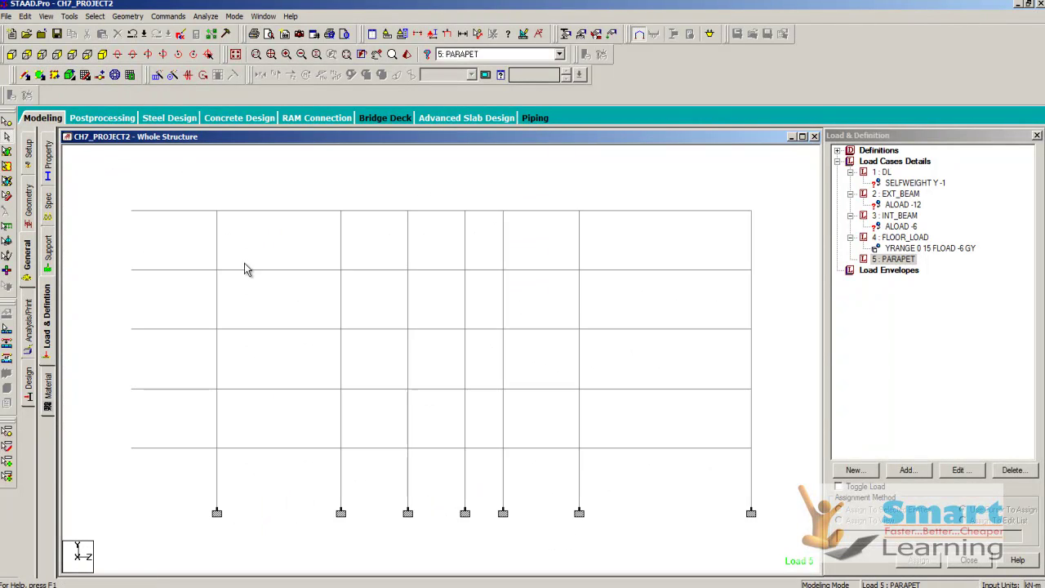
scroll(244, 268, down, 1)
drag(172, 273, 708, 508)
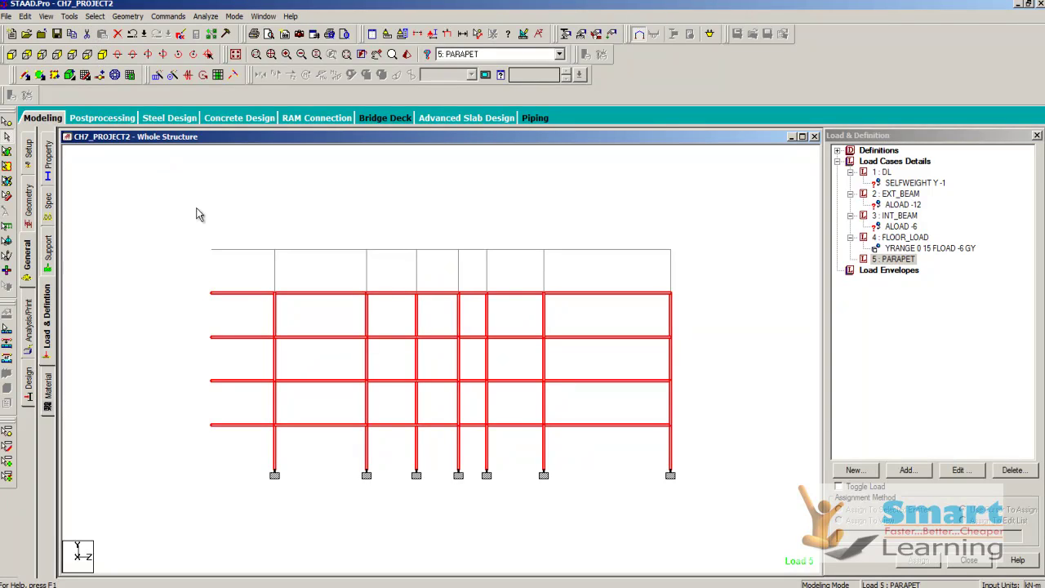
drag(185, 231, 717, 257)
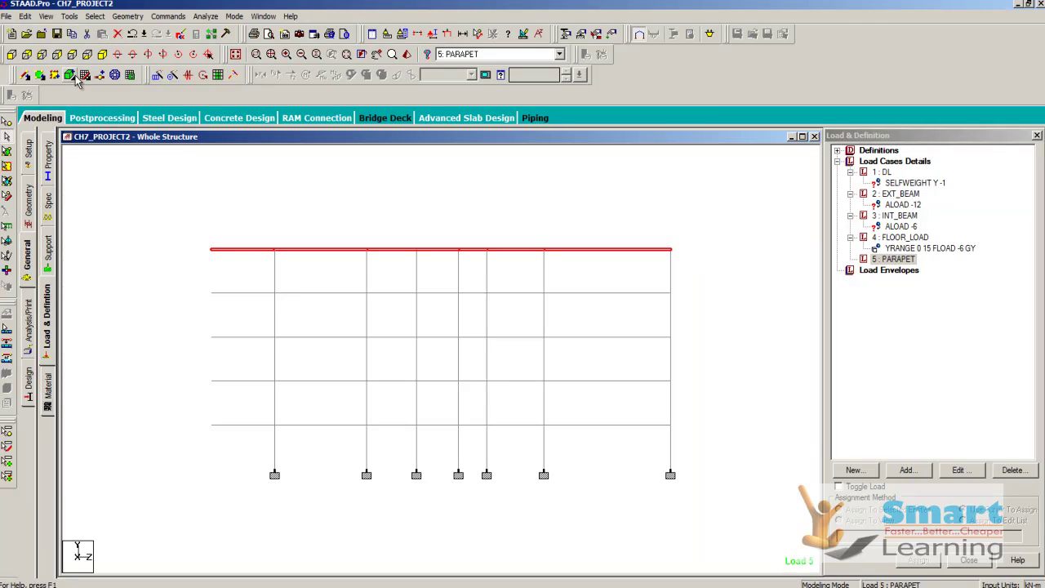
Display only the selected roof beams and show them in the isometric view
click(47, 17)
click(69, 57)
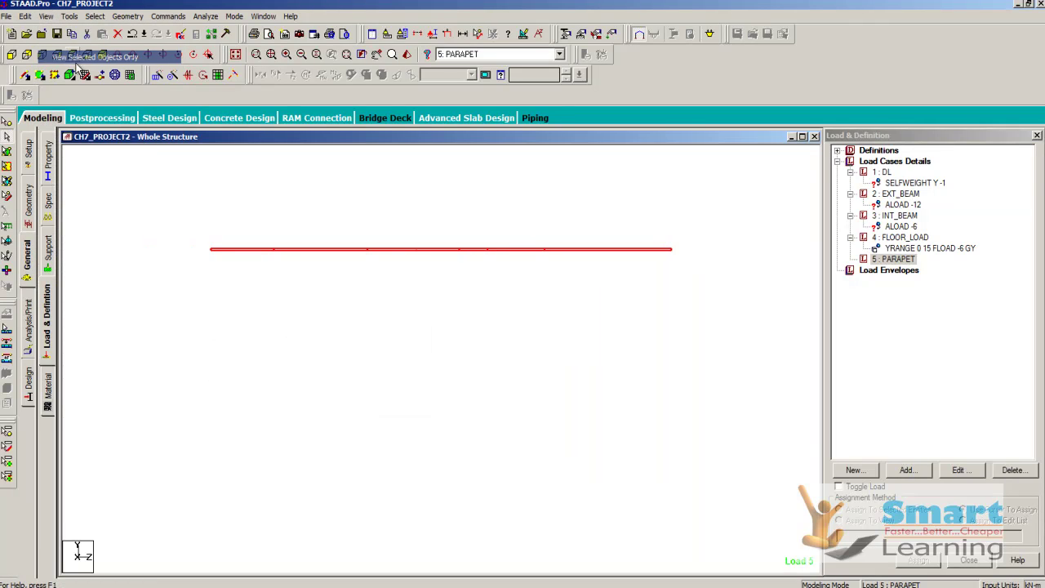
click(100, 54)
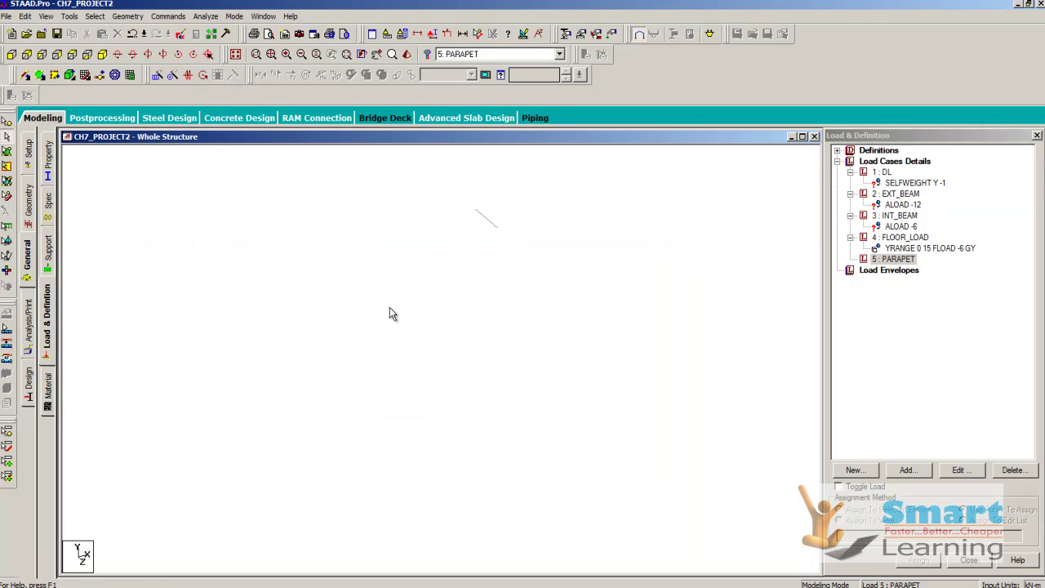
Select every beam along the roof's outer perimeter, leaving out the interior beams and the projecting cantilever bay
click(241, 299)
ctrl+click(243, 311)
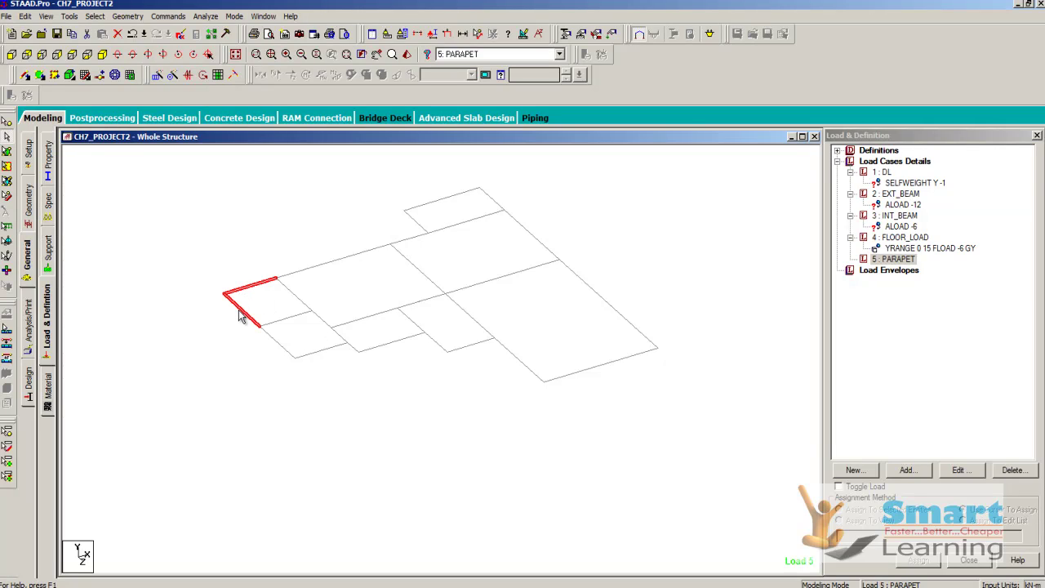
ctrl+click(286, 351)
ctrl+click(327, 352)
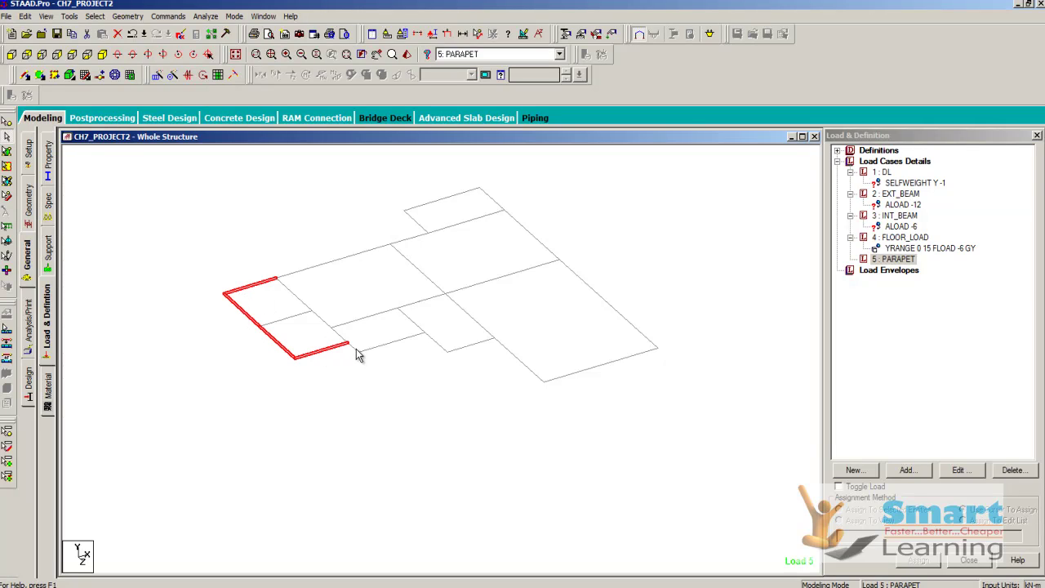
ctrl+click(354, 350)
ctrl+click(394, 343)
ctrl+click(439, 345)
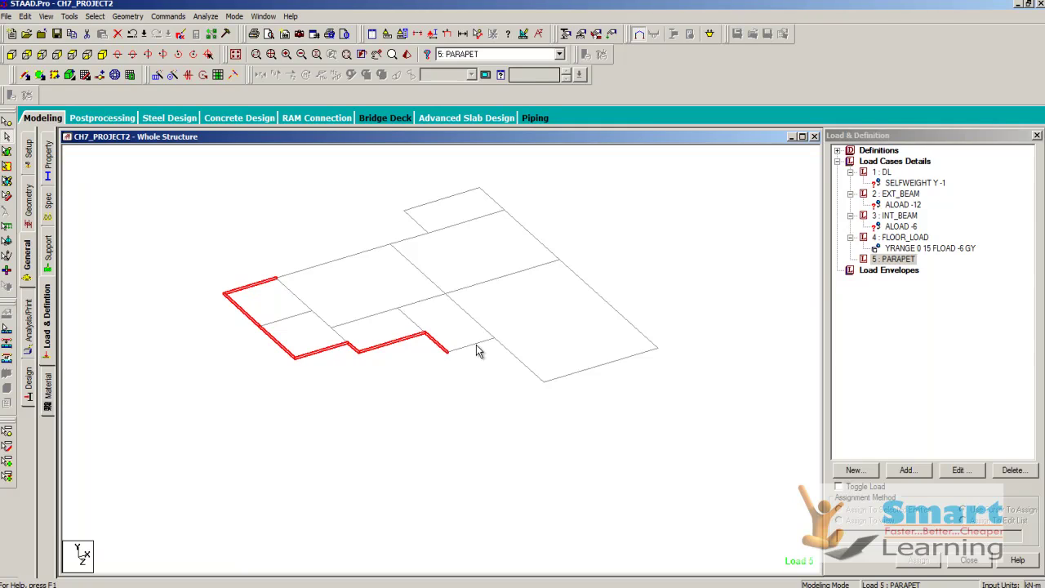
ctrl+click(477, 345)
ctrl+click(515, 355)
ctrl+click(583, 368)
ctrl+click(612, 308)
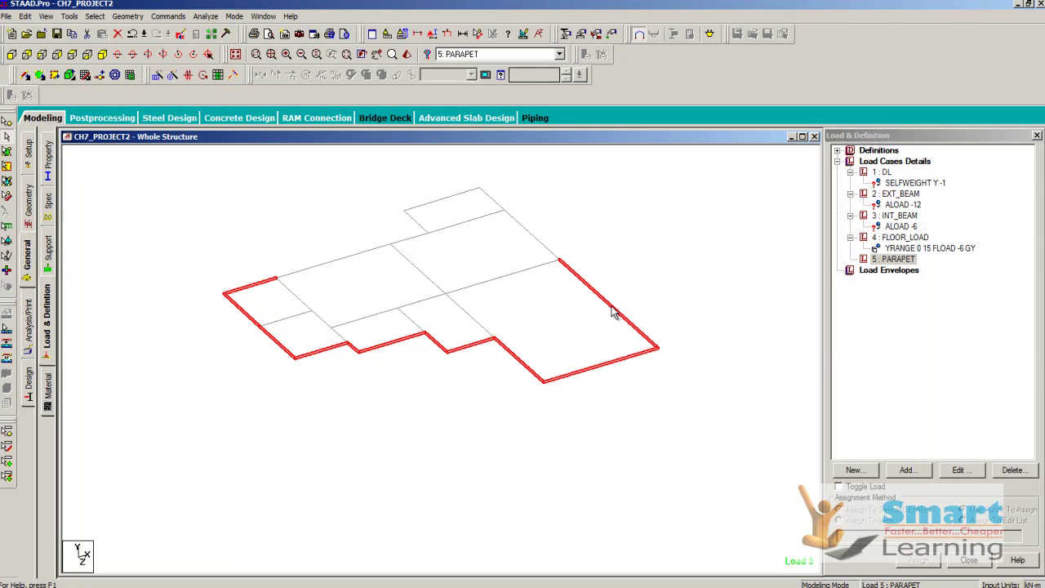
ctrl+click(535, 236)
ctrl+click(487, 216)
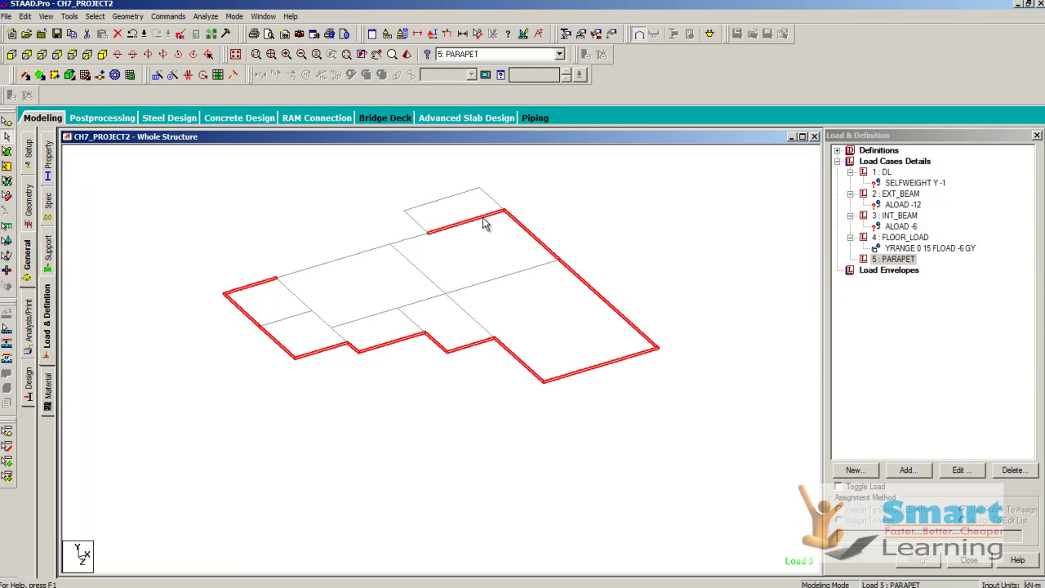
ctrl+click(400, 245)
ctrl+click(351, 258)
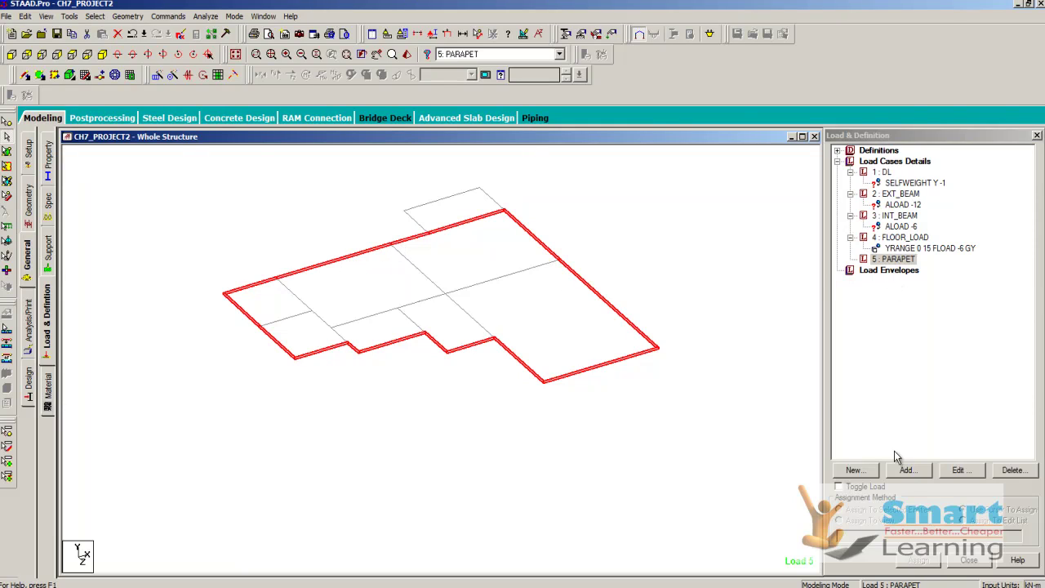
Add an area load of -6 kN/m2 in the GY direction to the PARAPET load case
click(906, 470)
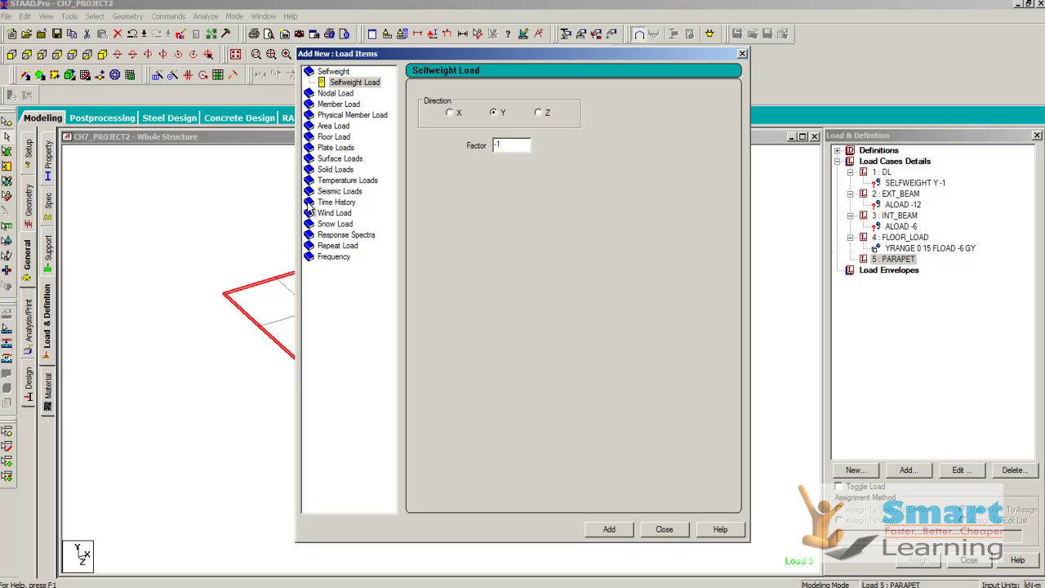
click(332, 126)
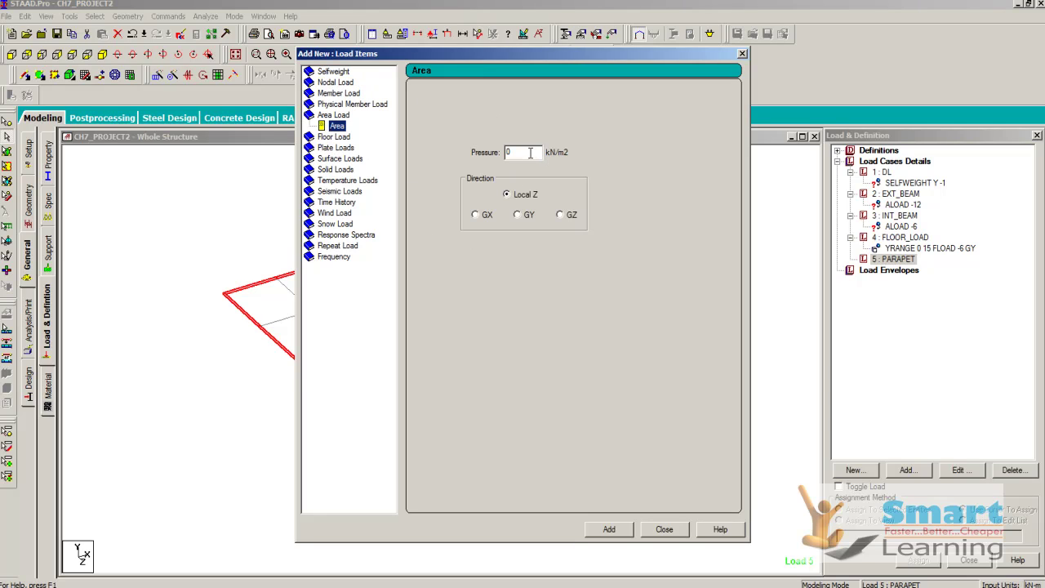
text(-6)
click(517, 215)
click(617, 529)
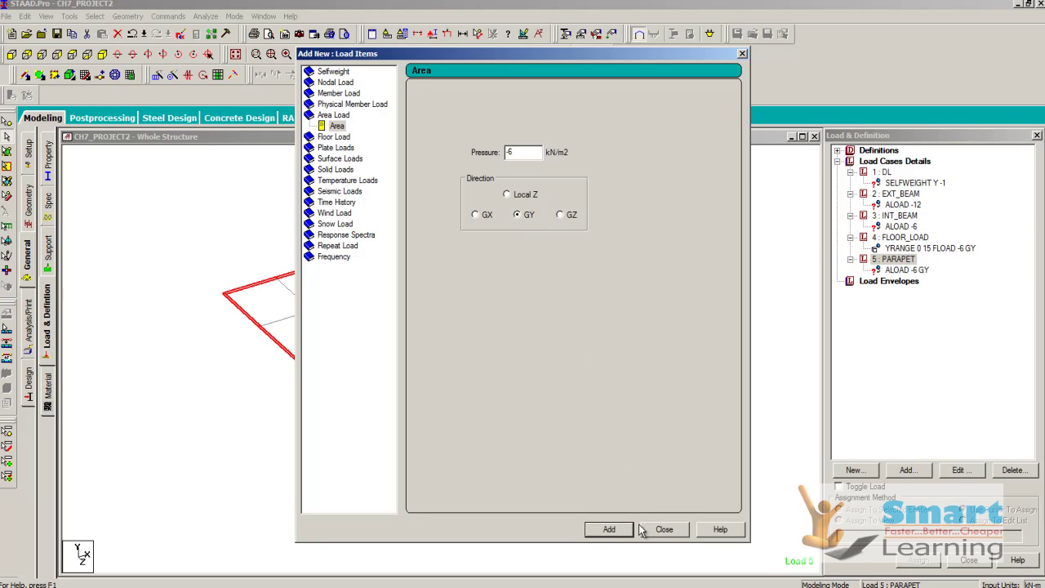
click(660, 529)
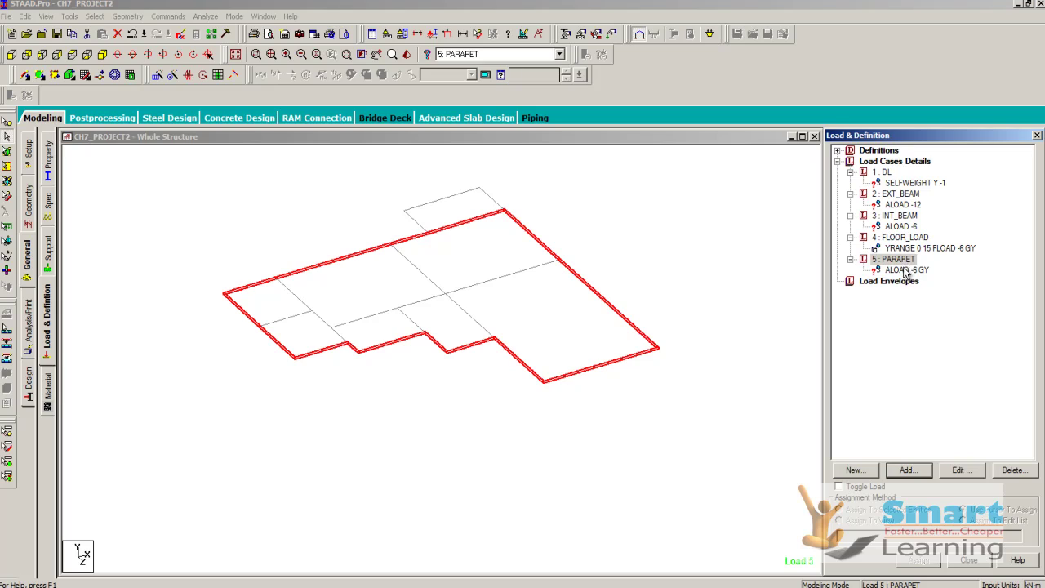
Change the direction of the area loads in the INT_BEAM and EXT_BEAM load cases to GY
double_click(902, 227)
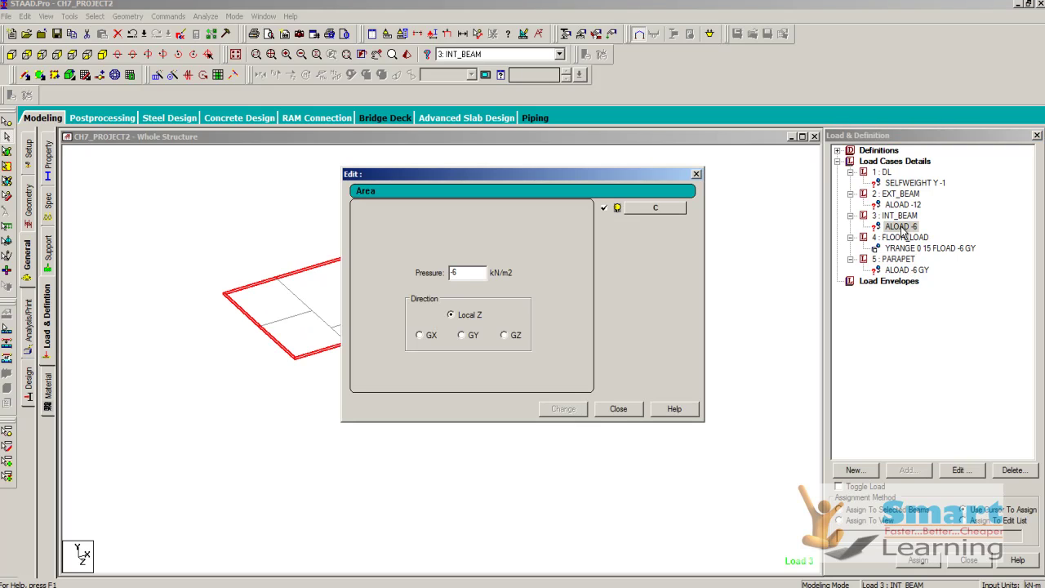
click(563, 410)
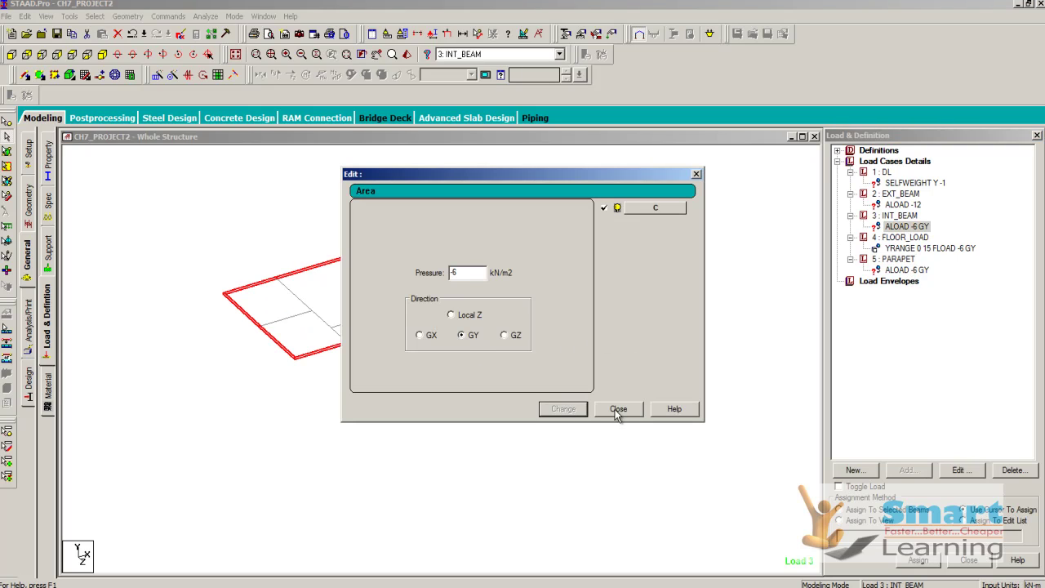
click(618, 409)
double_click(903, 204)
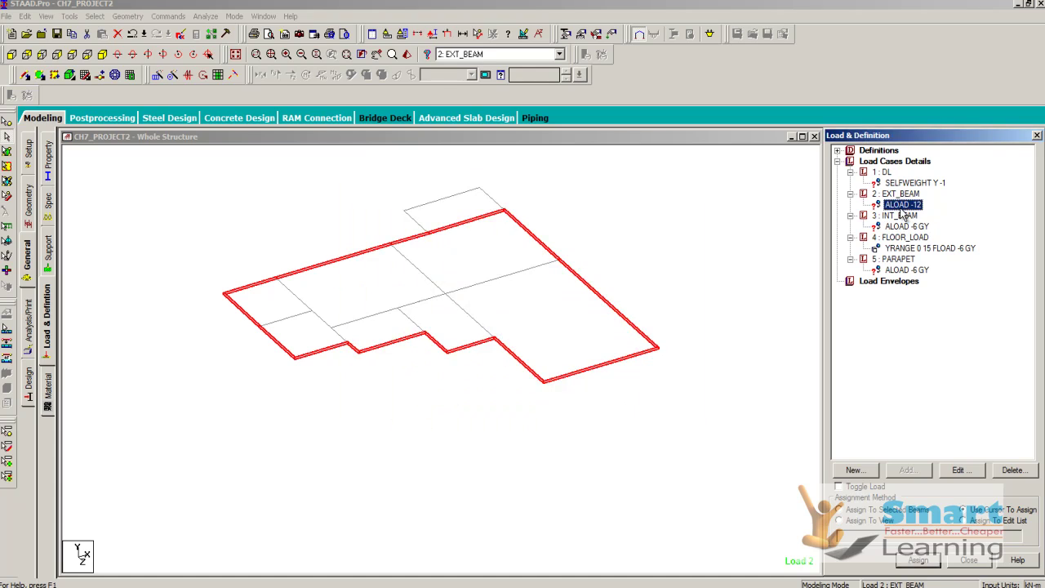
click(563, 409)
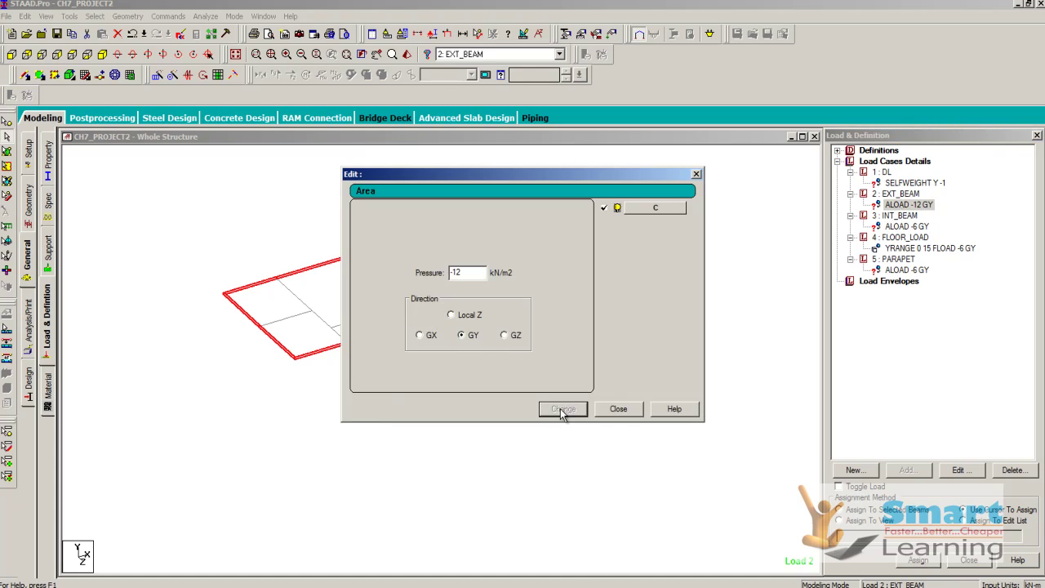
click(638, 411)
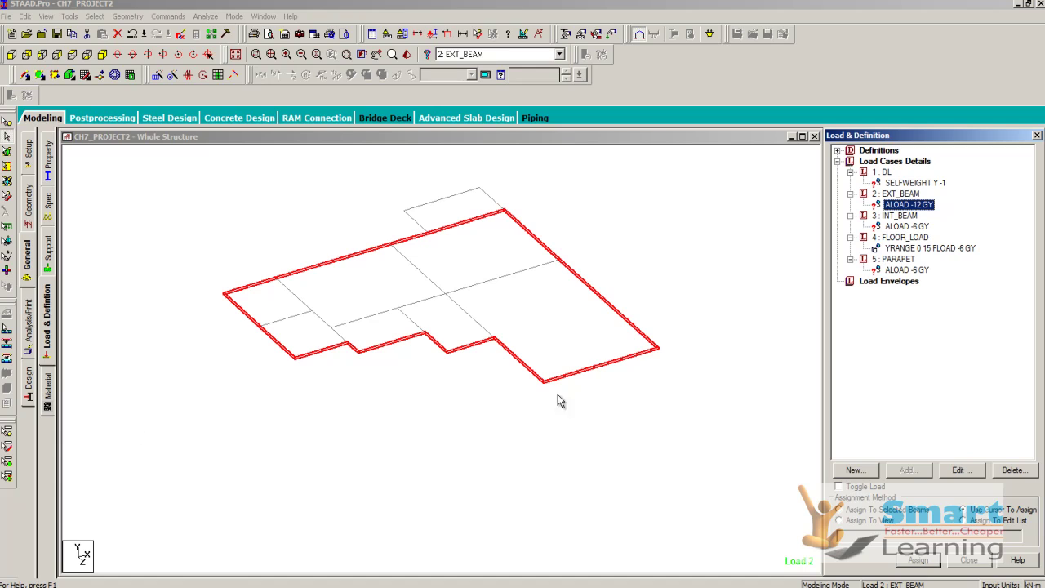
Assign the PARAPET area load to the selected roof perimeter beams
click(895, 271)
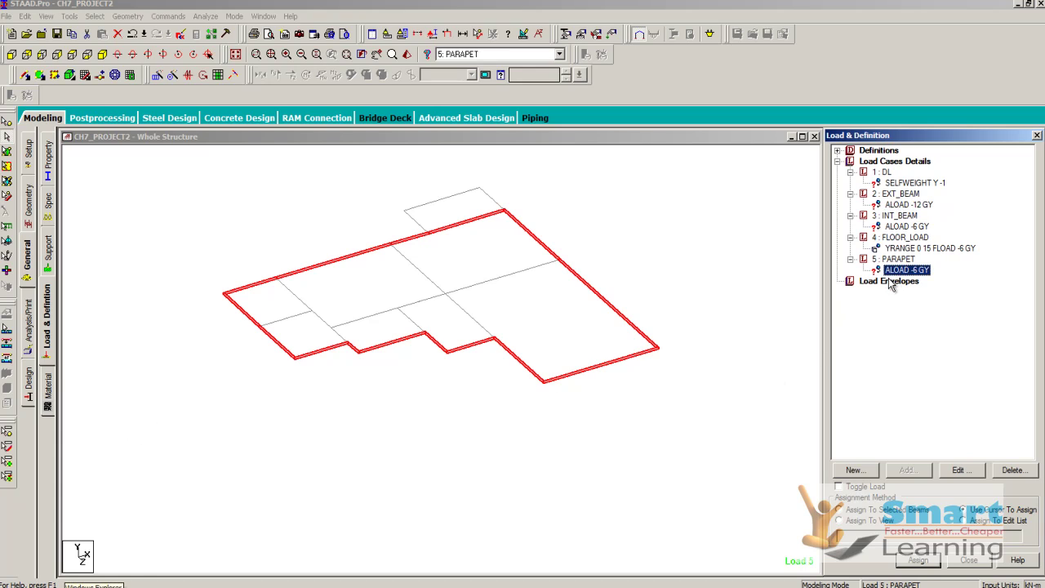
click(860, 515)
click(918, 560)
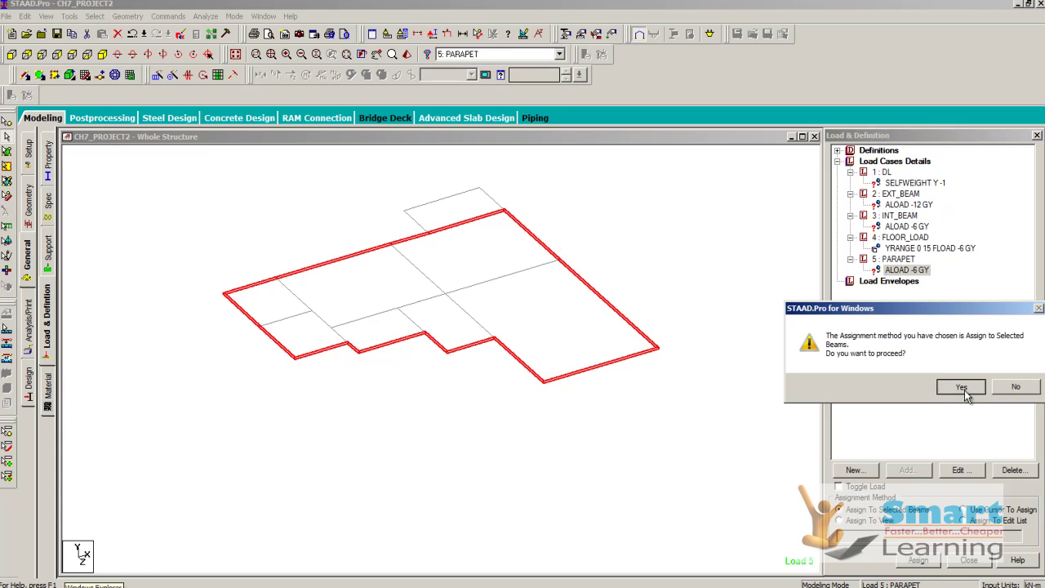
click(962, 387)
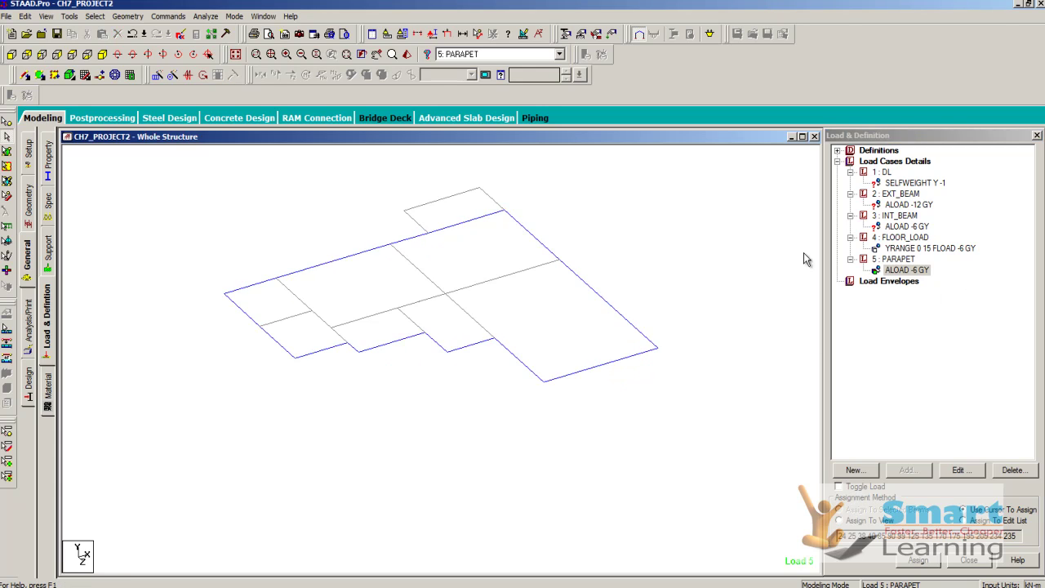
Display the whole structure again and select the three outer beams of the projecting cantilever bay at roof level
click(46, 17)
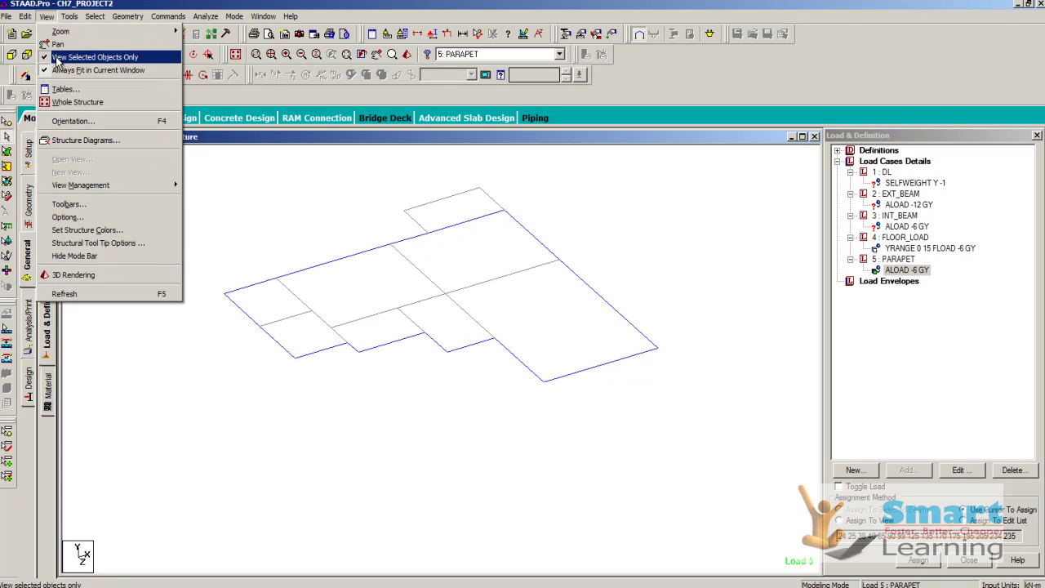
click(90, 58)
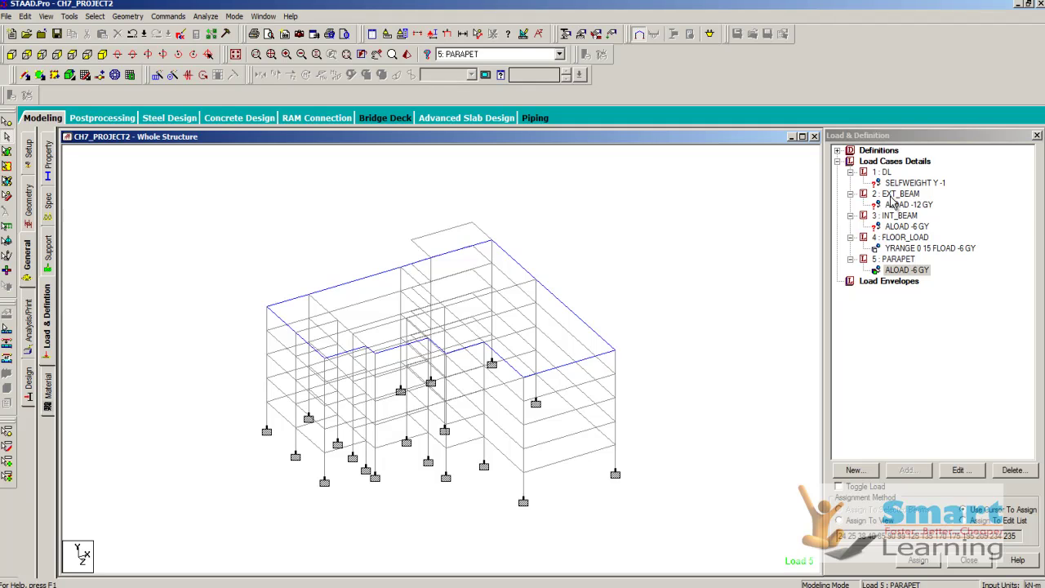
click(419, 247)
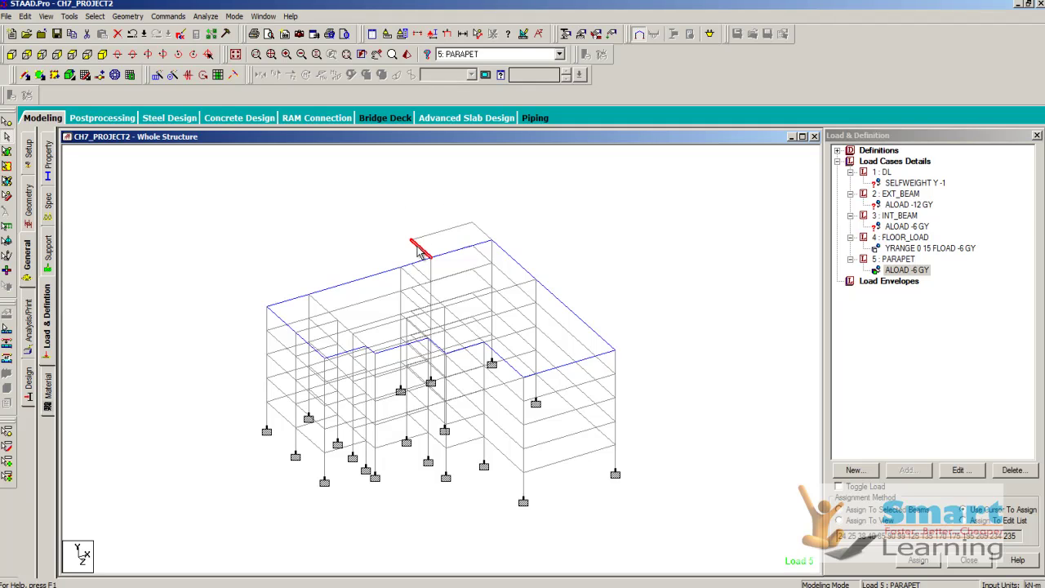
ctrl+click(441, 232)
ctrl+click(482, 232)
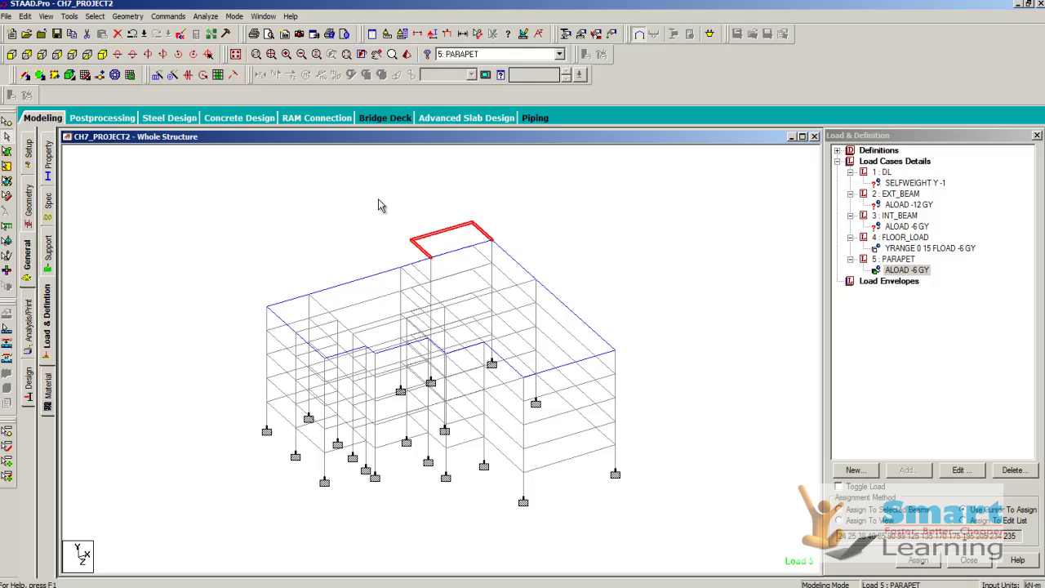
Select the three outer beams of the projecting cantilever bay on every floor, working from a plan view
click(27, 55)
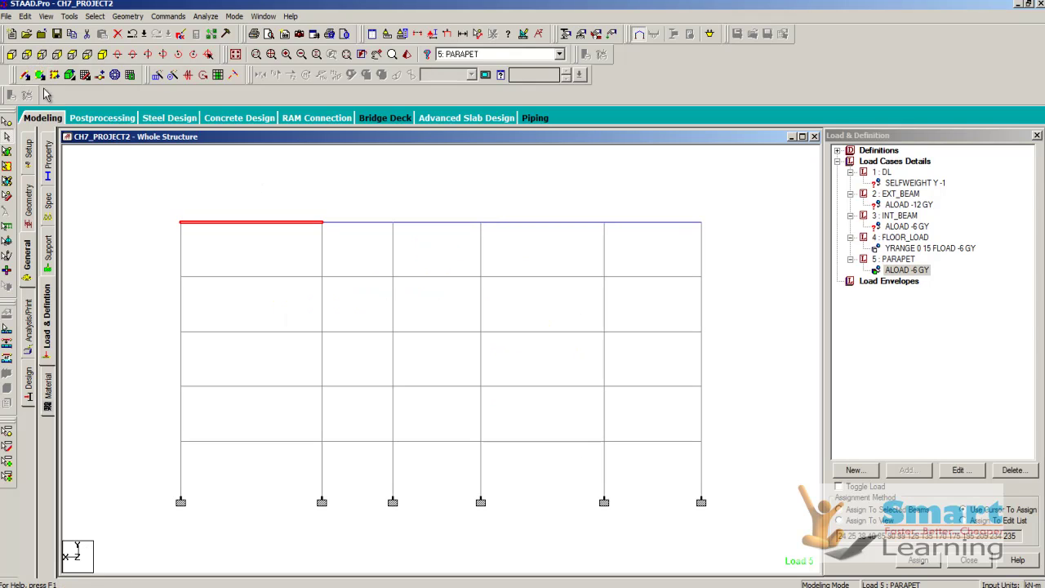
click(57, 55)
click(445, 251)
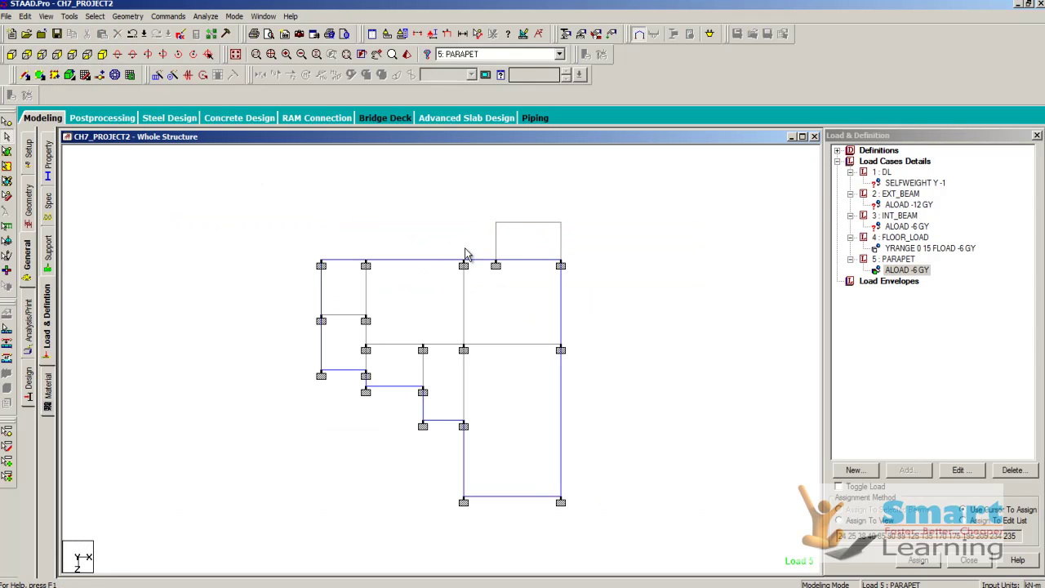
click(496, 243)
ctrl+click(525, 222)
ctrl+click(561, 242)
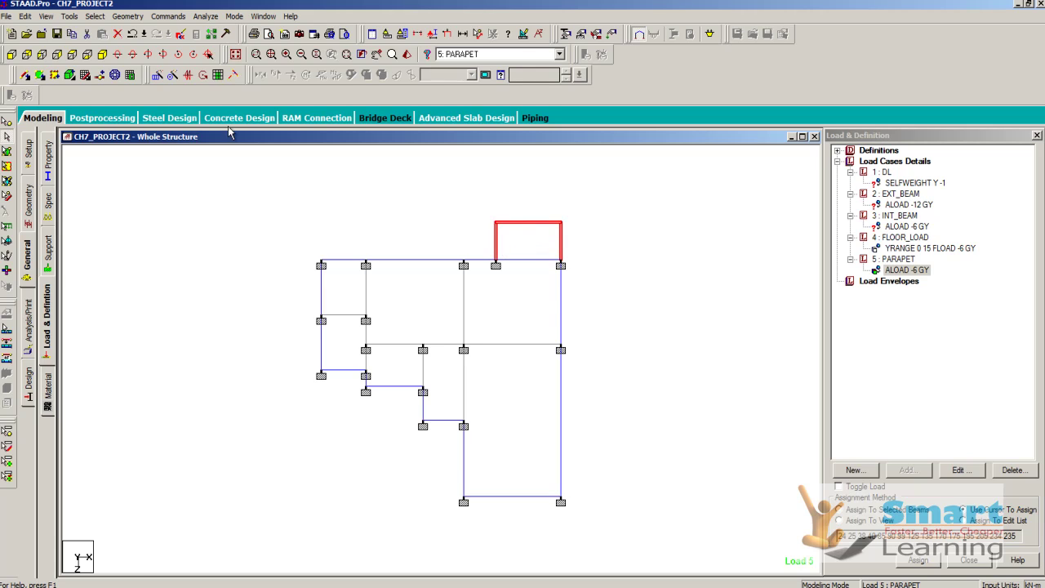
click(103, 55)
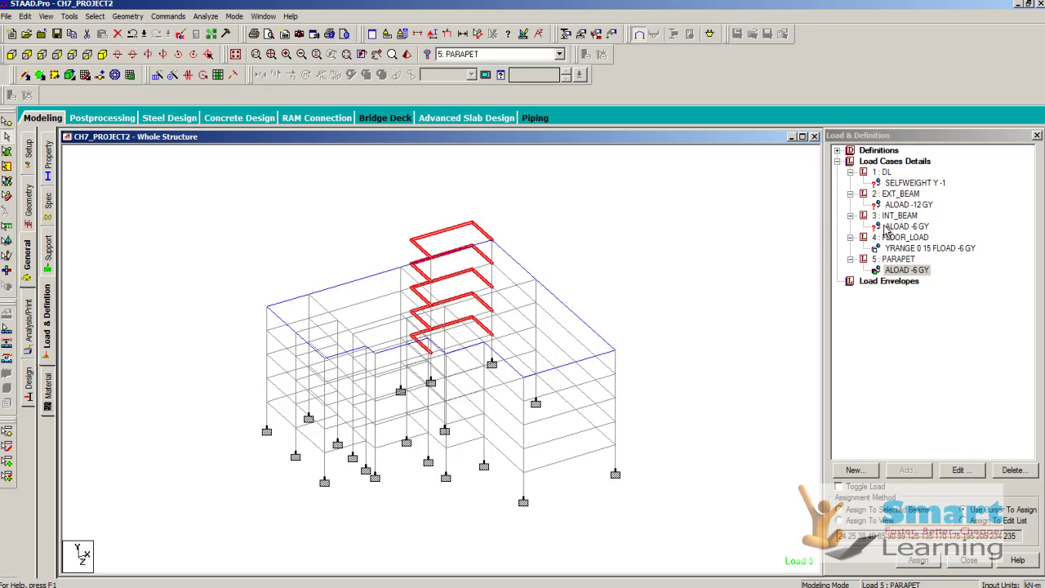
Assign the EXT_BEAM area load of -12 GY to the selected cantilever bay beams
click(904, 205)
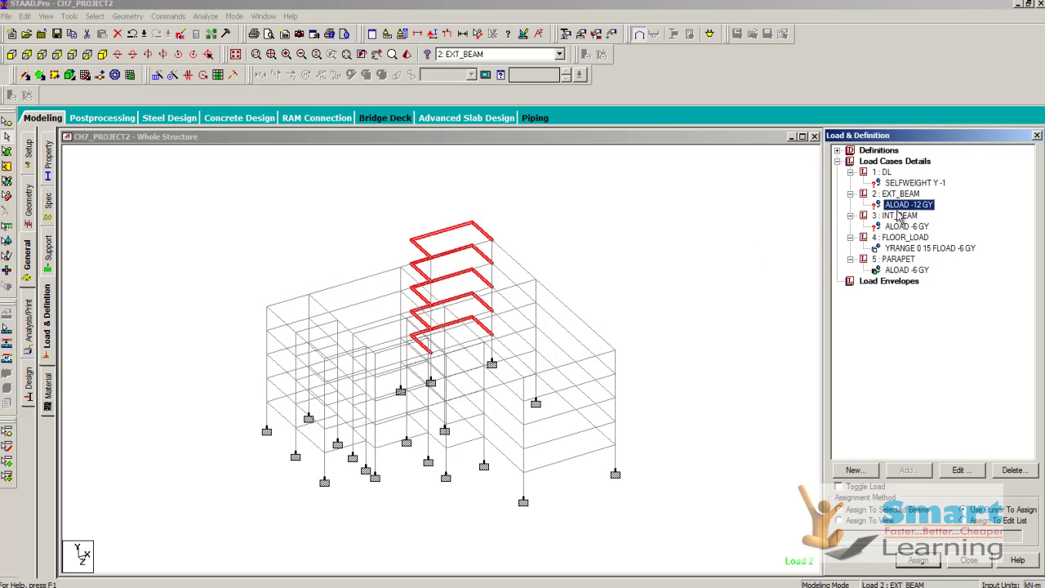
click(838, 510)
click(917, 561)
click(952, 385)
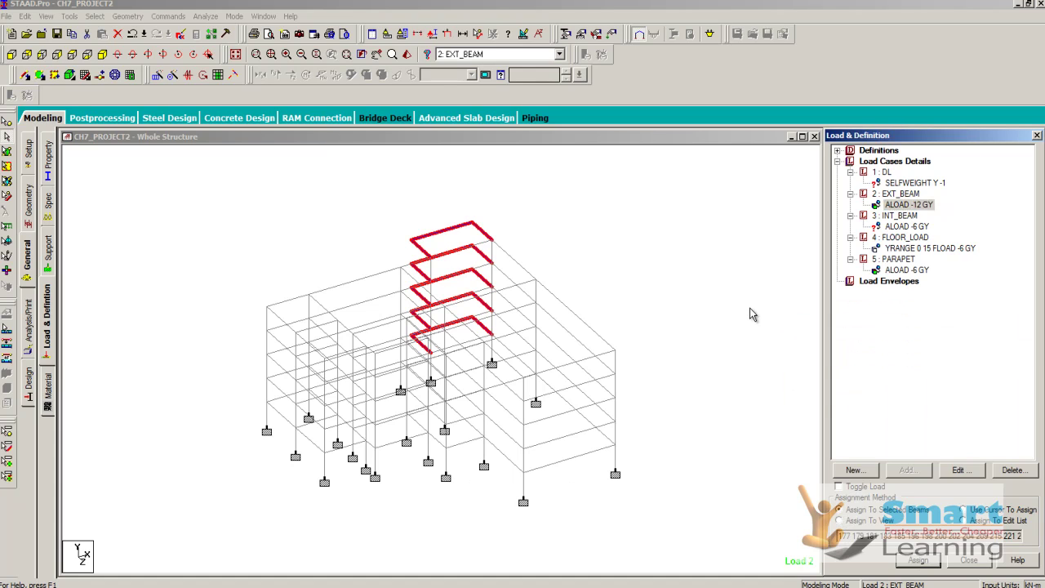
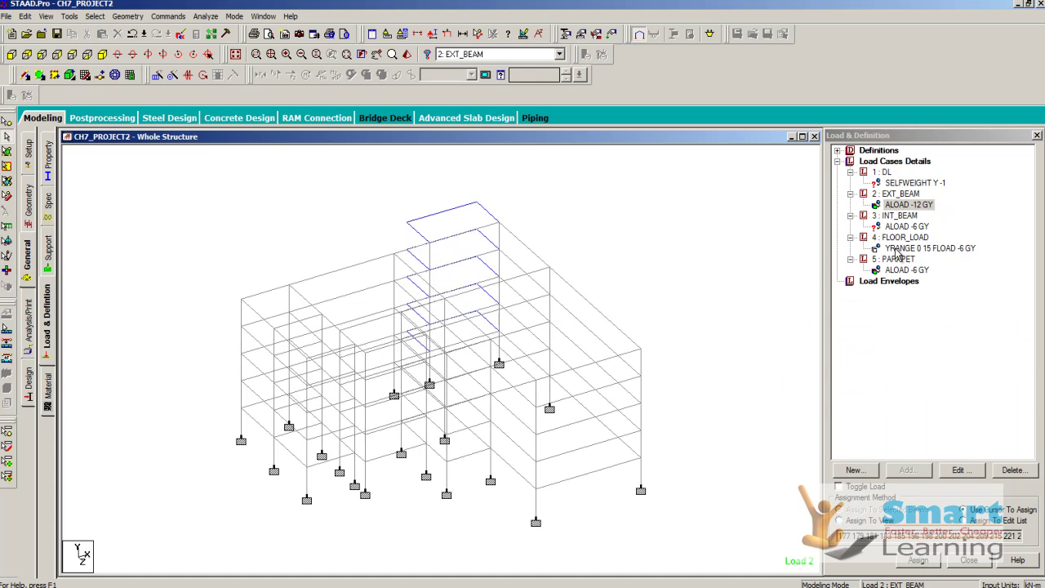
For the INT_BEAM area load, select the floor beams on all storeys, leaving out the cantilever bay and the short beam beside the two small bays
click(890, 229)
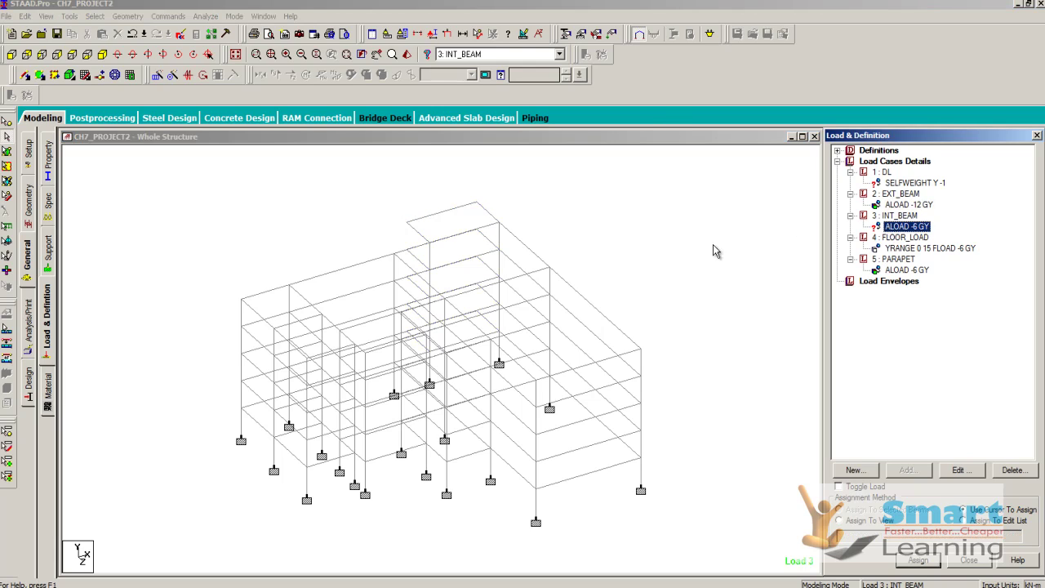
click(72, 55)
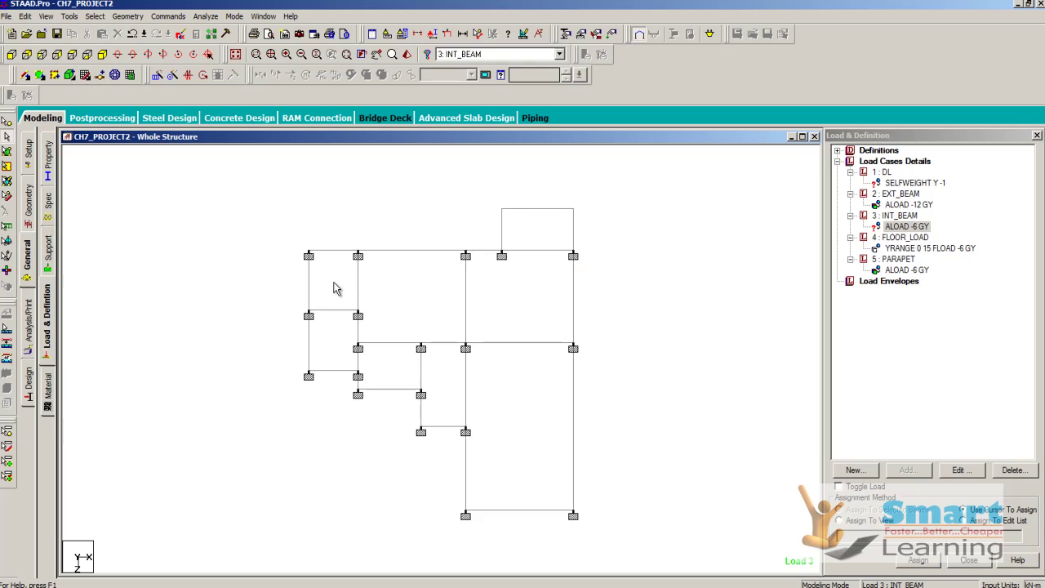
click(327, 253)
ctrl+click(400, 252)
ctrl+click(486, 252)
ctrl+click(550, 252)
ctrl+click(572, 299)
ctrl+click(573, 413)
ctrl+click(527, 515)
ctrl+click(469, 474)
ctrl+click(468, 397)
ctrl+click(445, 344)
ctrl+click(466, 315)
ctrl+click(493, 344)
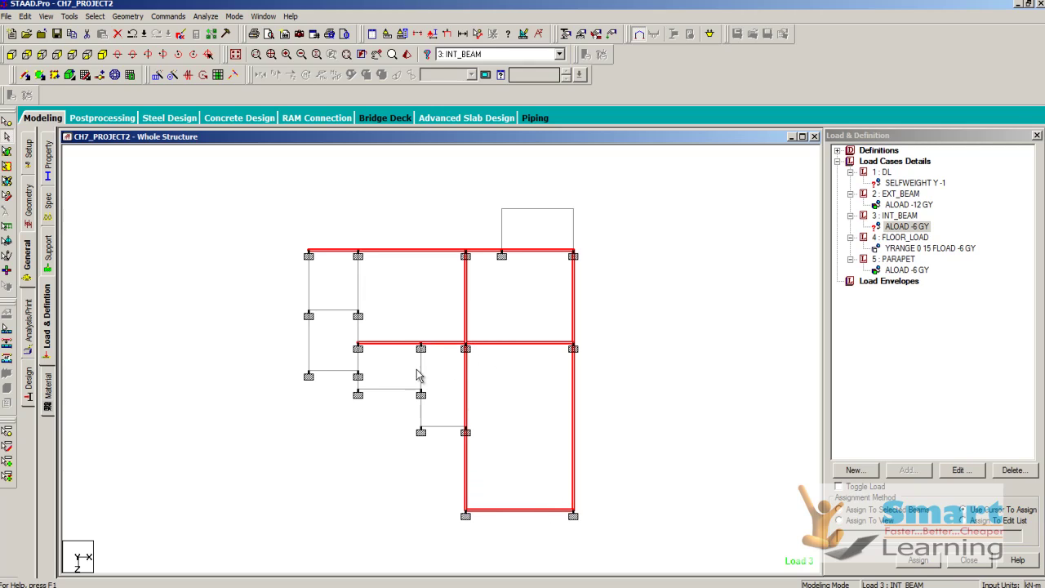
ctrl+click(421, 368)
ctrl+click(394, 389)
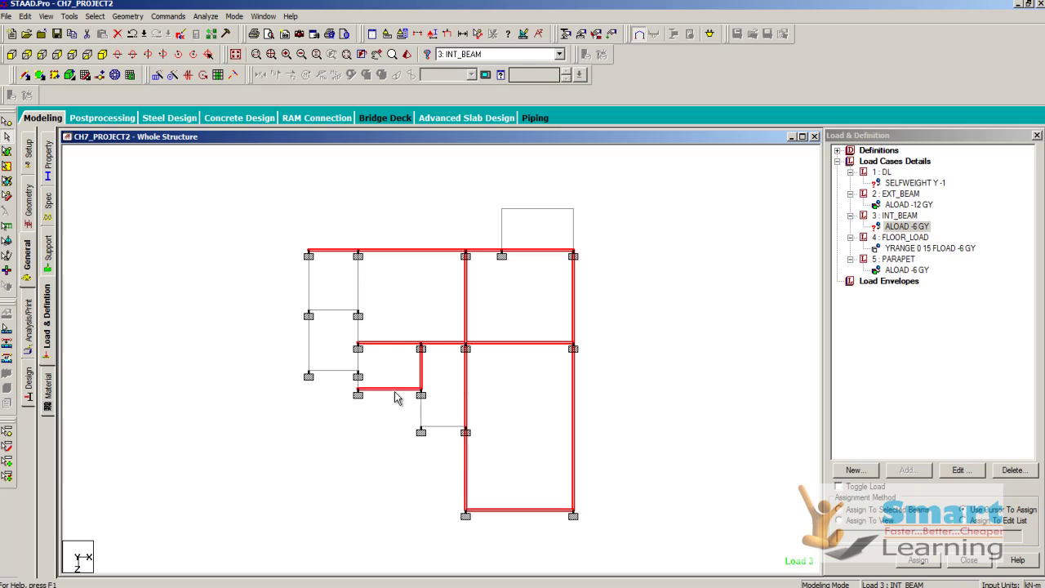
ctrl+click(437, 425)
ctrl+click(360, 364)
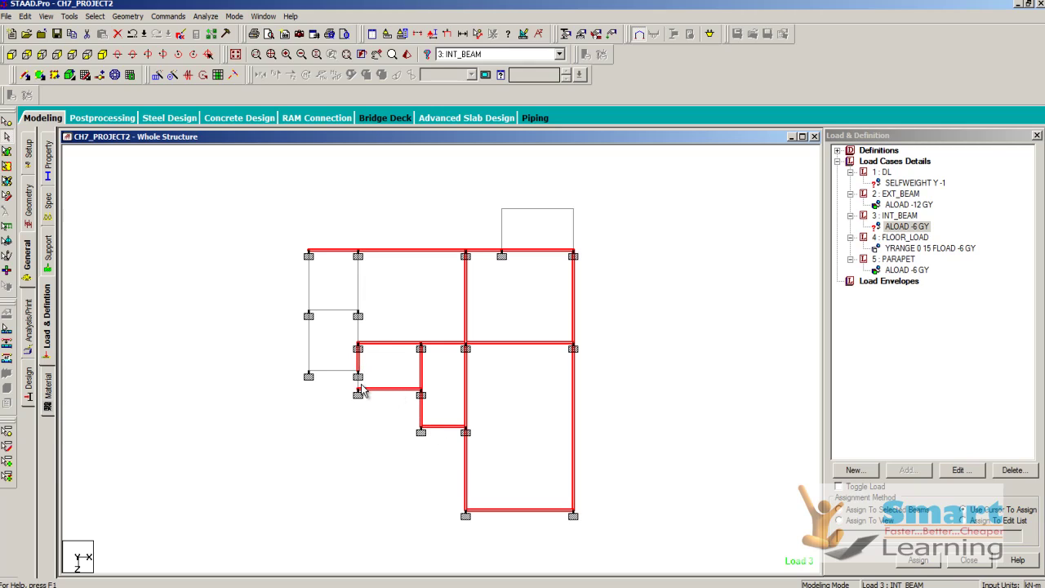
ctrl+click(338, 371)
ctrl+click(309, 359)
ctrl+click(331, 311)
ctrl+click(310, 293)
ctrl+click(360, 289)
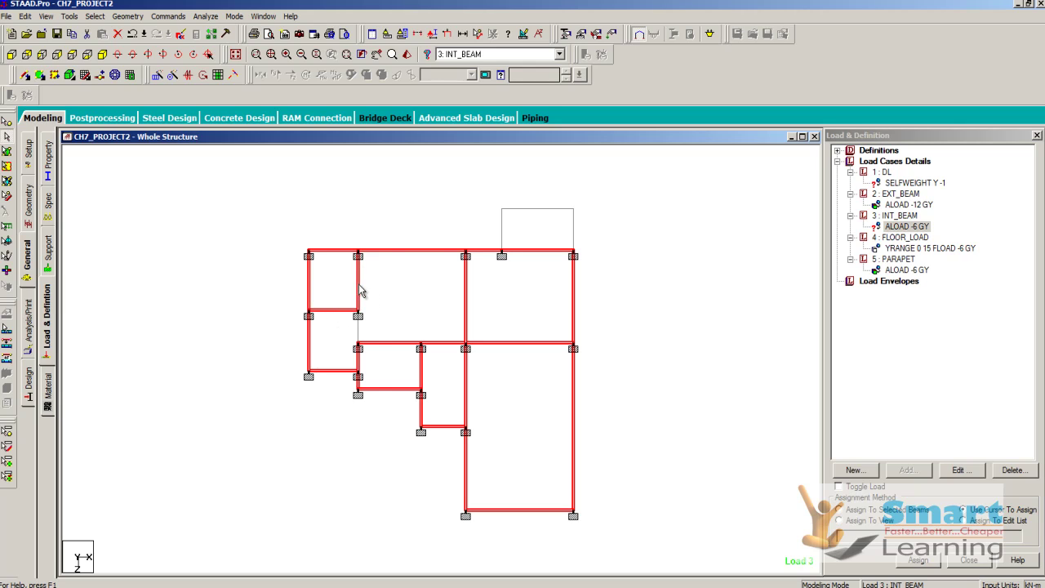
click(102, 54)
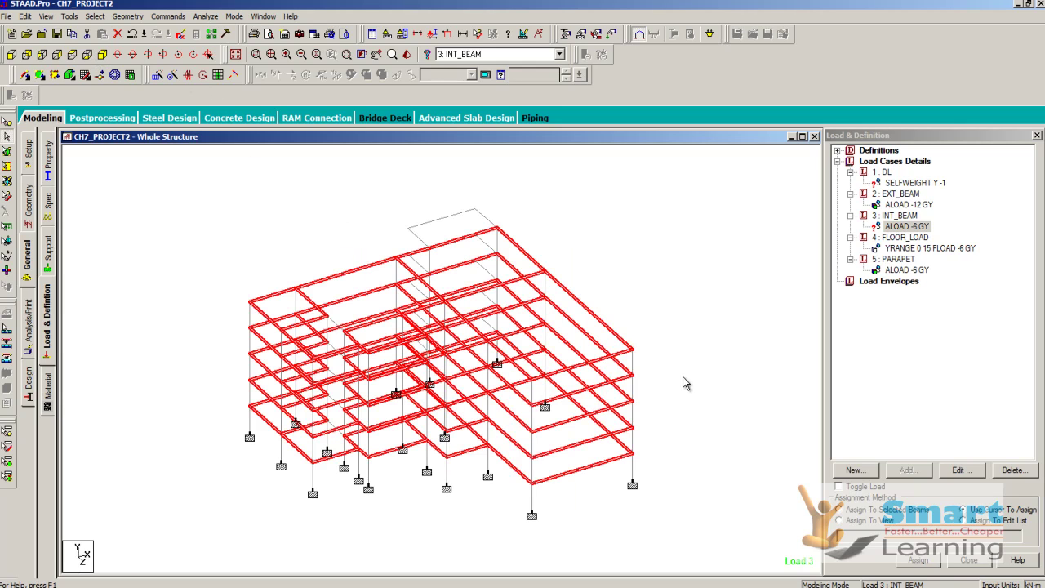
Assign the INT_BEAM area load of -6 GY to the selected floor beams
click(840, 509)
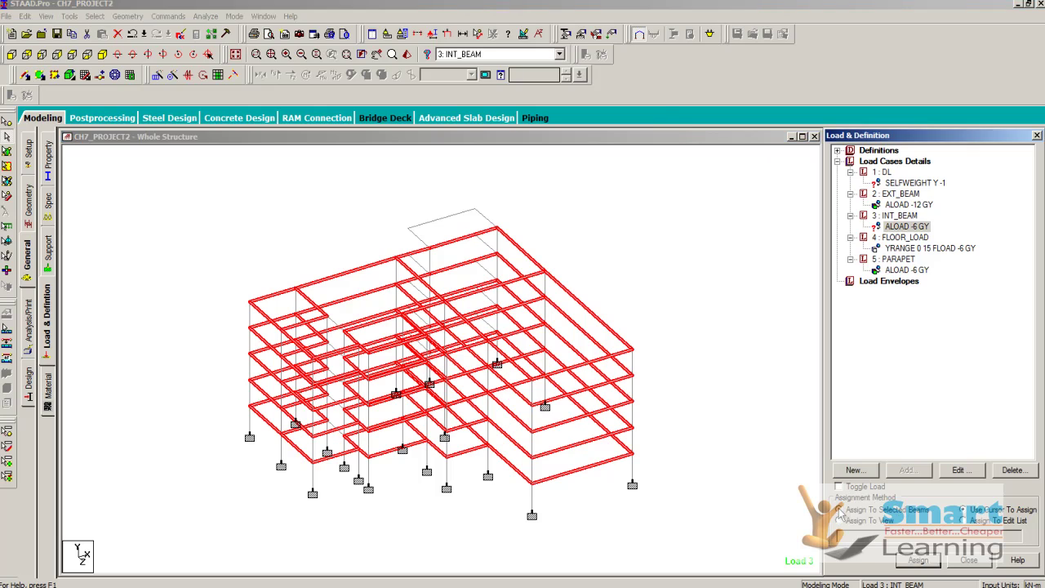
click(919, 560)
click(961, 387)
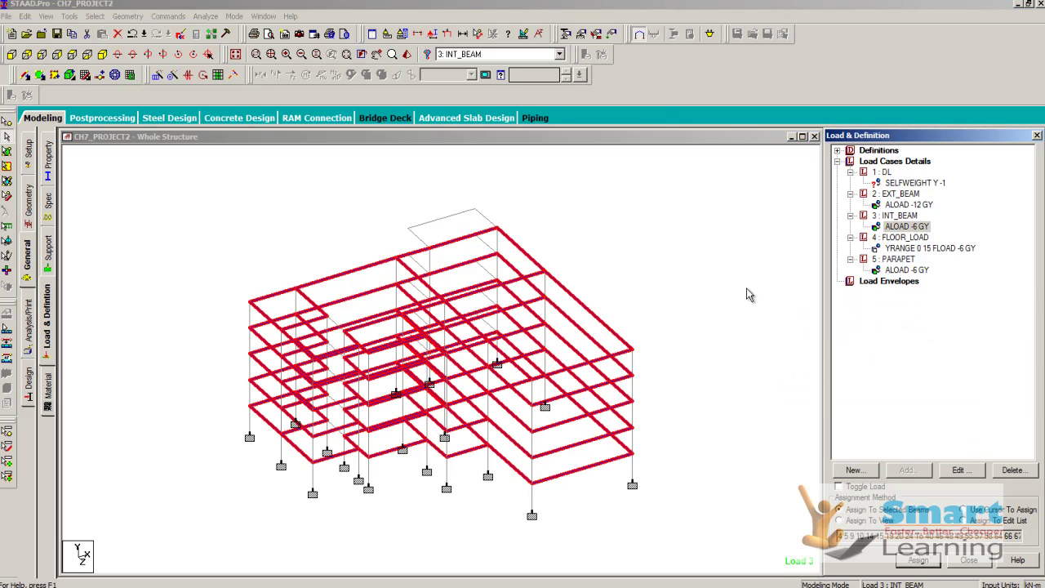
Select every member of the structure and assign the DL selfweight of Y -1 to them
right_click(599, 237)
mouse_move(702, 284)
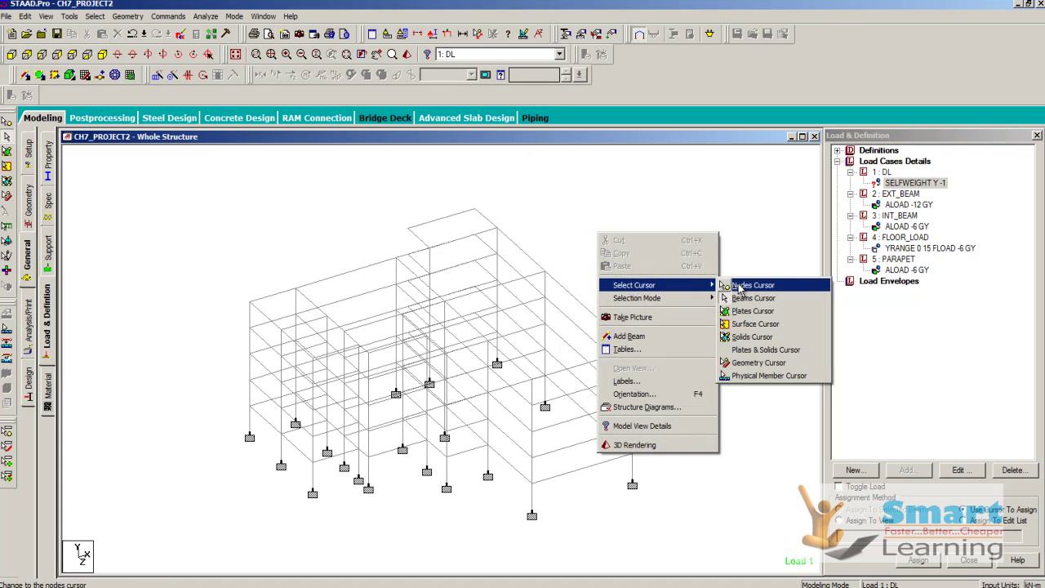
click(744, 299)
key(ctrl+a)
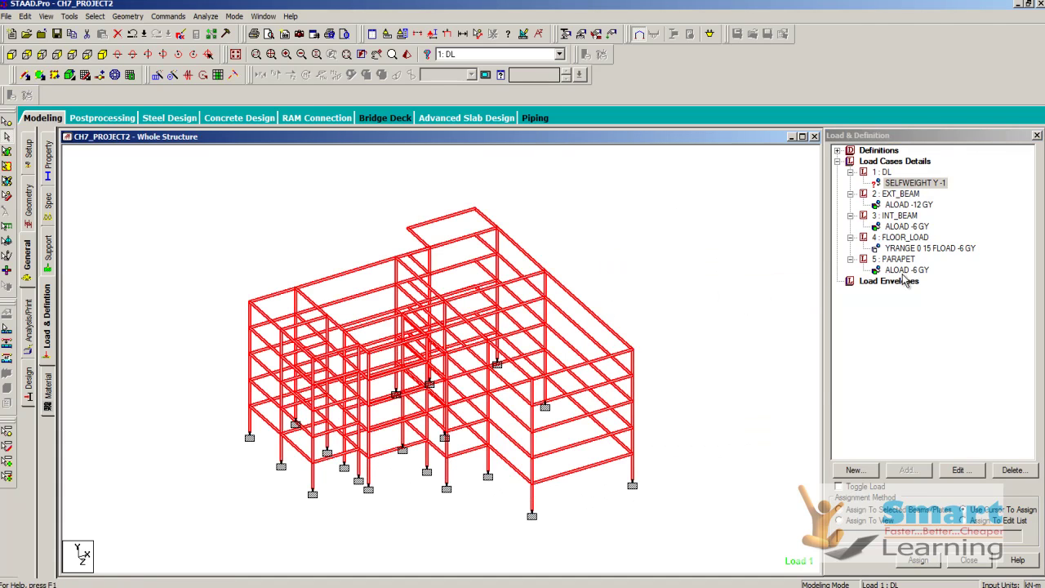
click(918, 560)
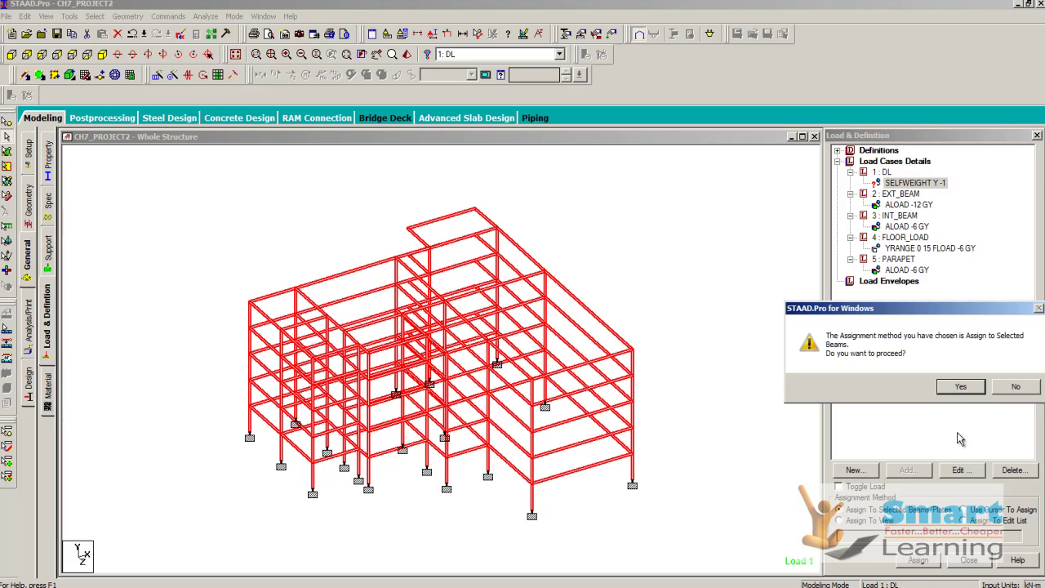
click(959, 388)
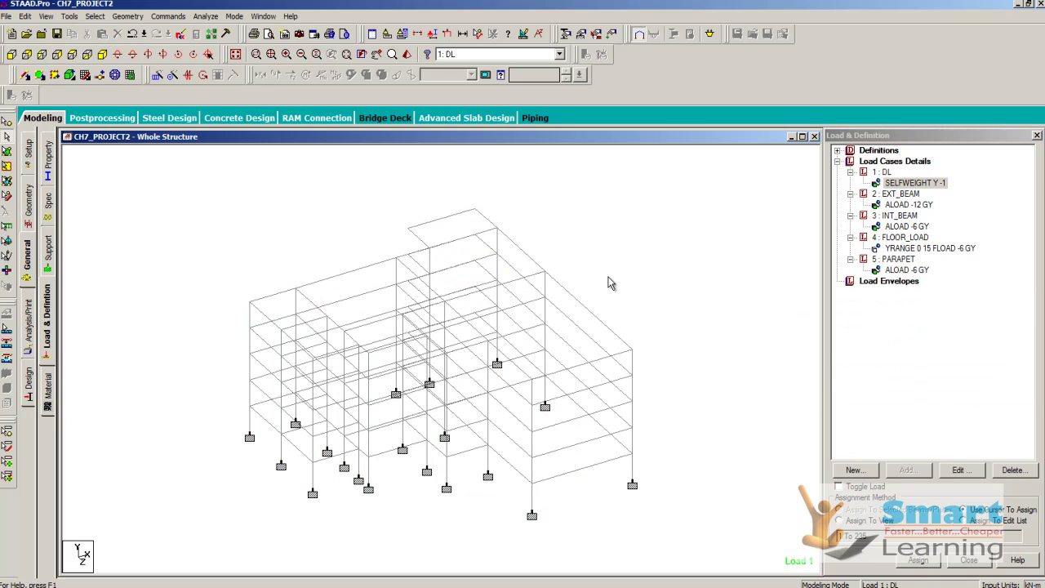
Add a P-Delta analysis command with 15 iterations and no print option
key(Left)
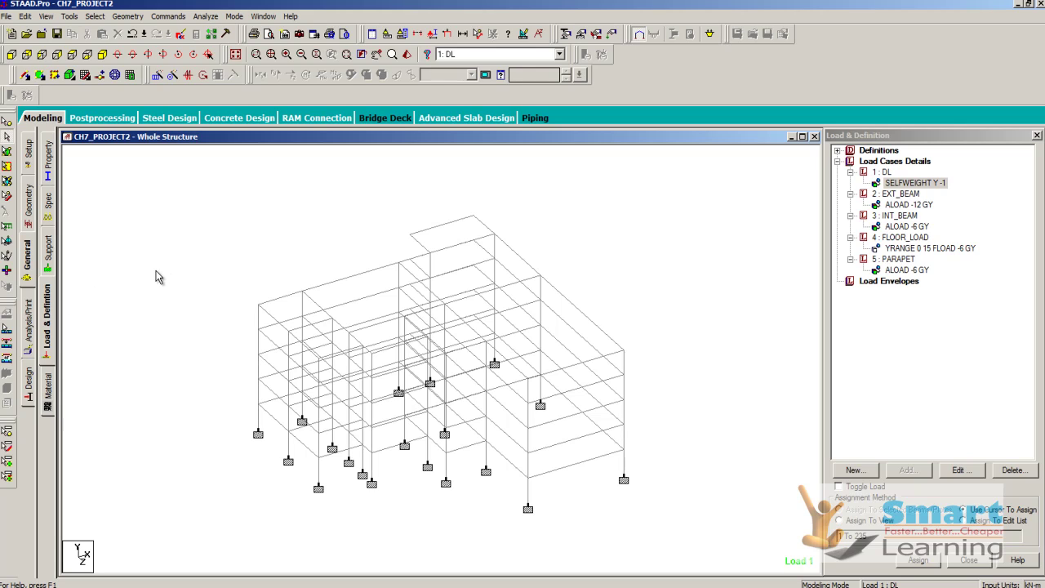
click(28, 321)
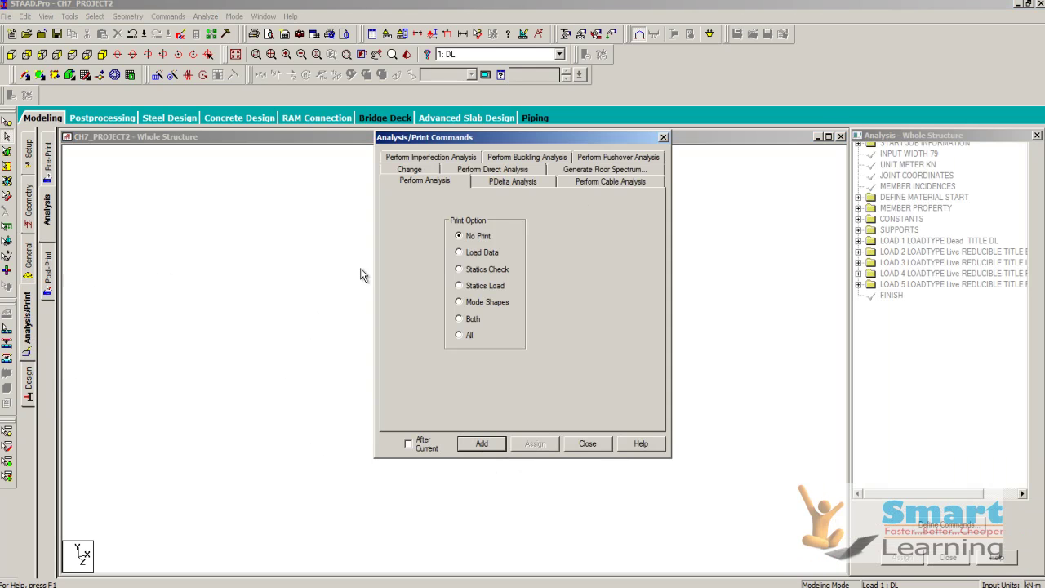
click(515, 182)
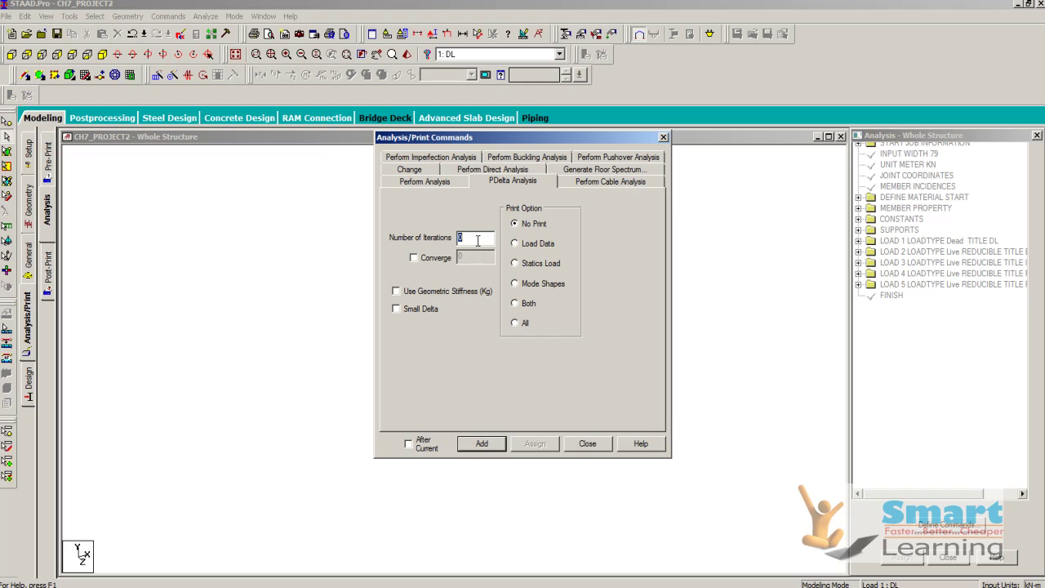
click(481, 444)
click(588, 442)
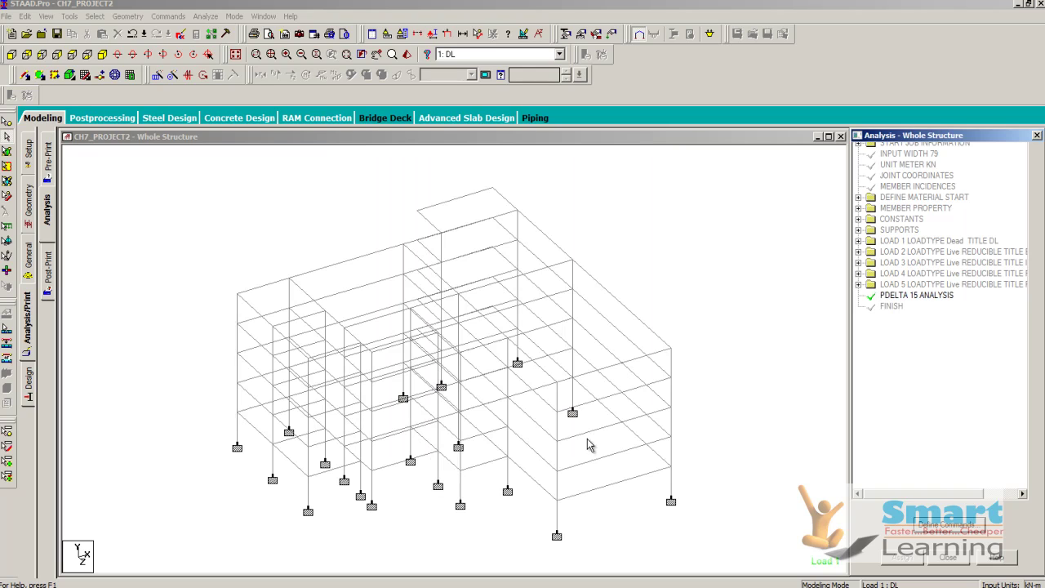
Run the analysis and continue to the postprocessing mode when it finishes
click(200, 16)
click(211, 33)
click(441, 316)
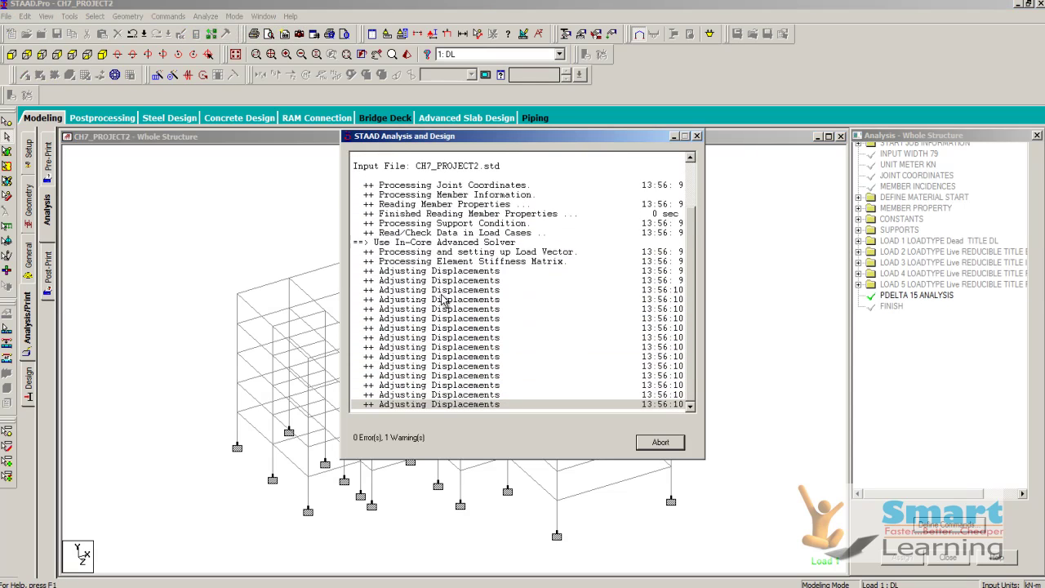
click(382, 436)
click(670, 446)
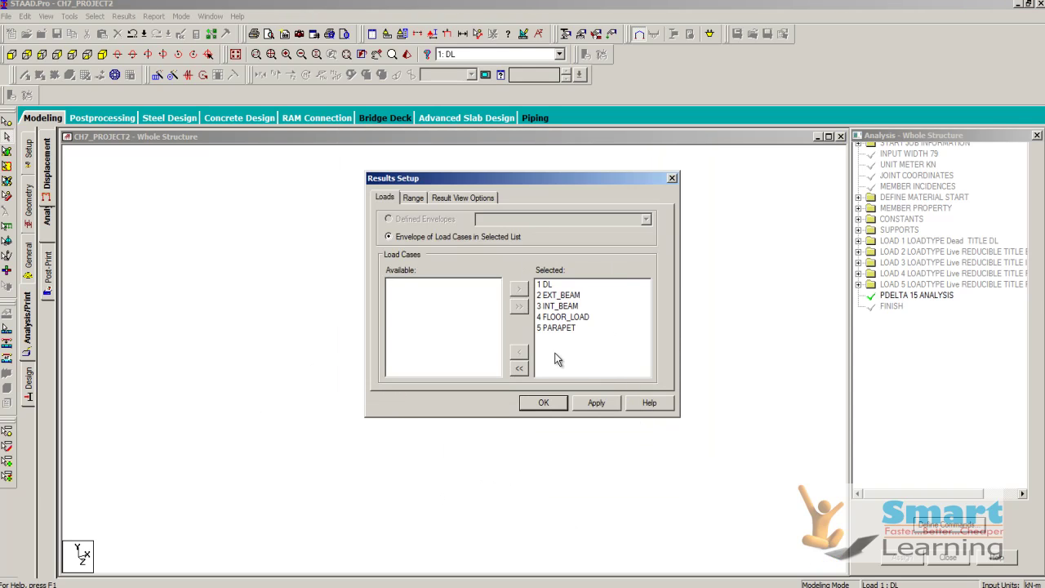
Enable automatic scaling of the results for displacement, axial forces, shear, bending and torsion, keeping all five load cases selected
click(462, 197)
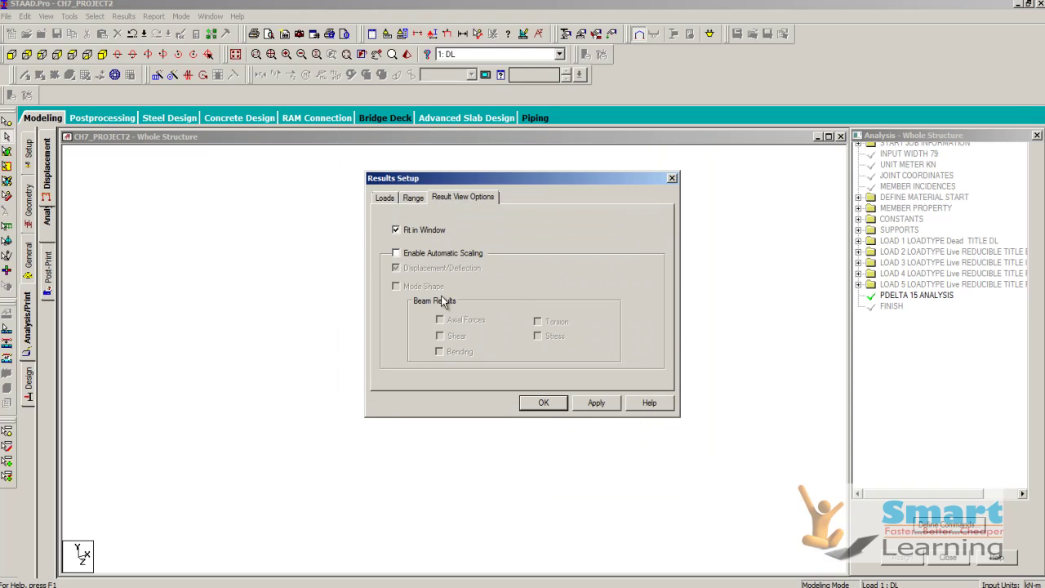
click(396, 268)
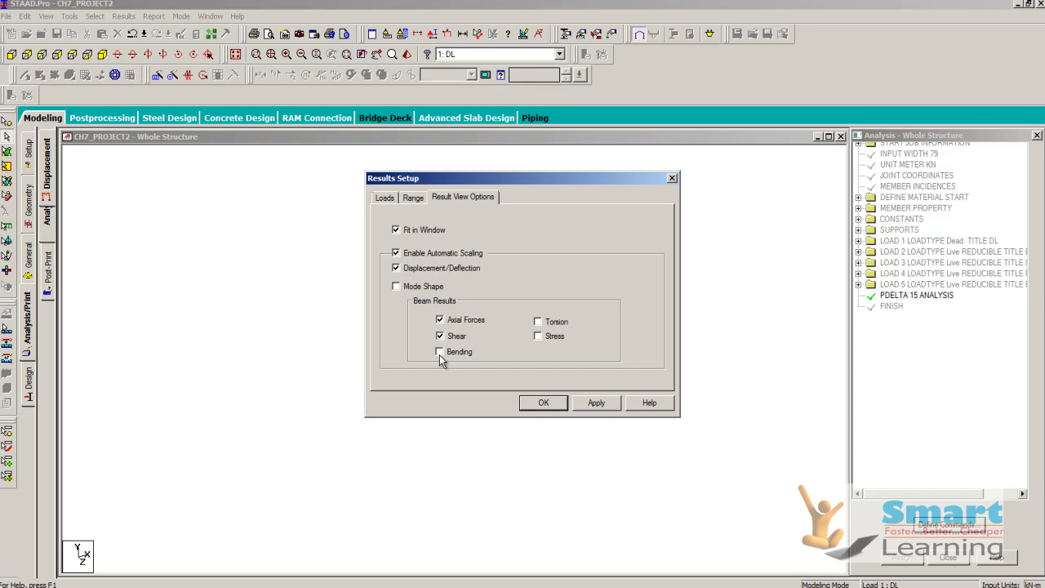
click(537, 323)
click(543, 402)
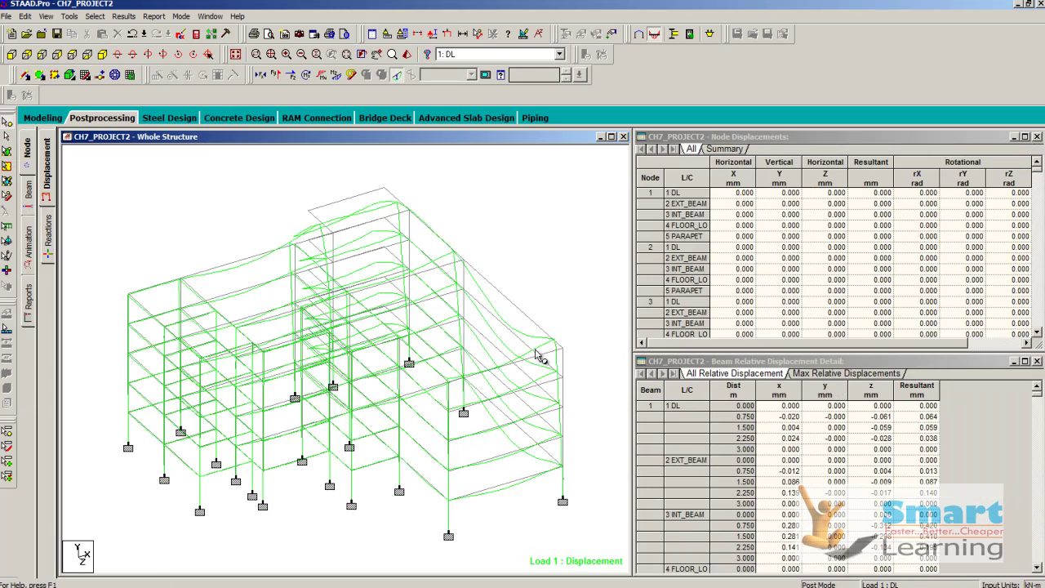
Display the beam force results with the bending diagram for load case 1 DL
scroll(531, 322, up, 2)
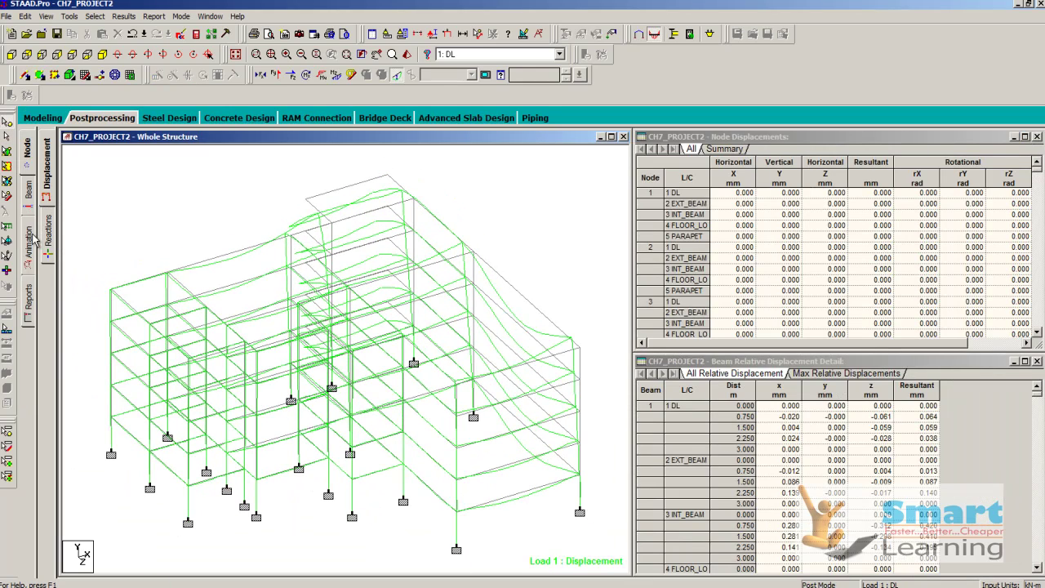
click(29, 200)
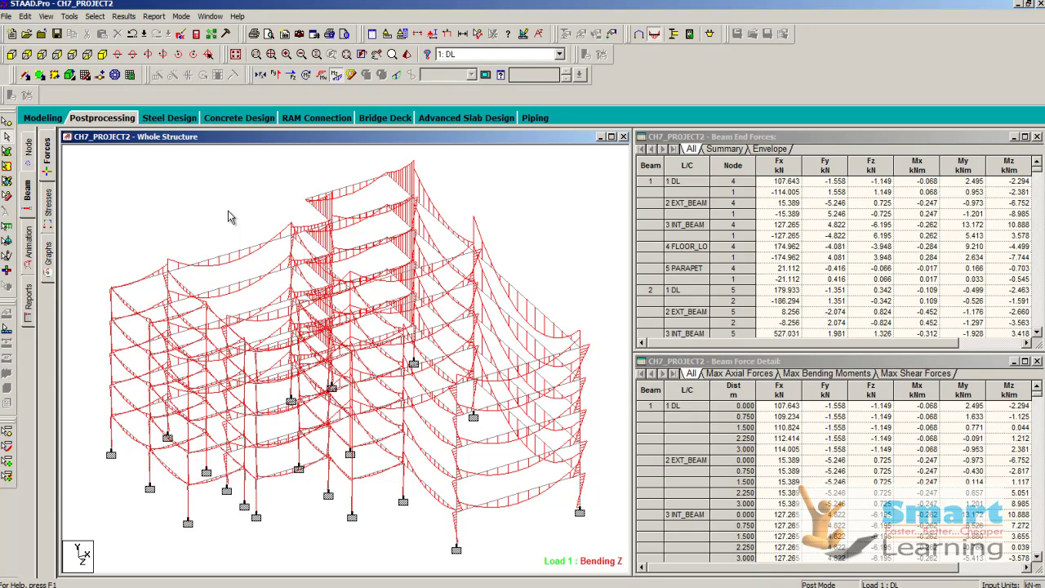
Check the node displacement results and return to modeling mode at the member design page
click(28, 152)
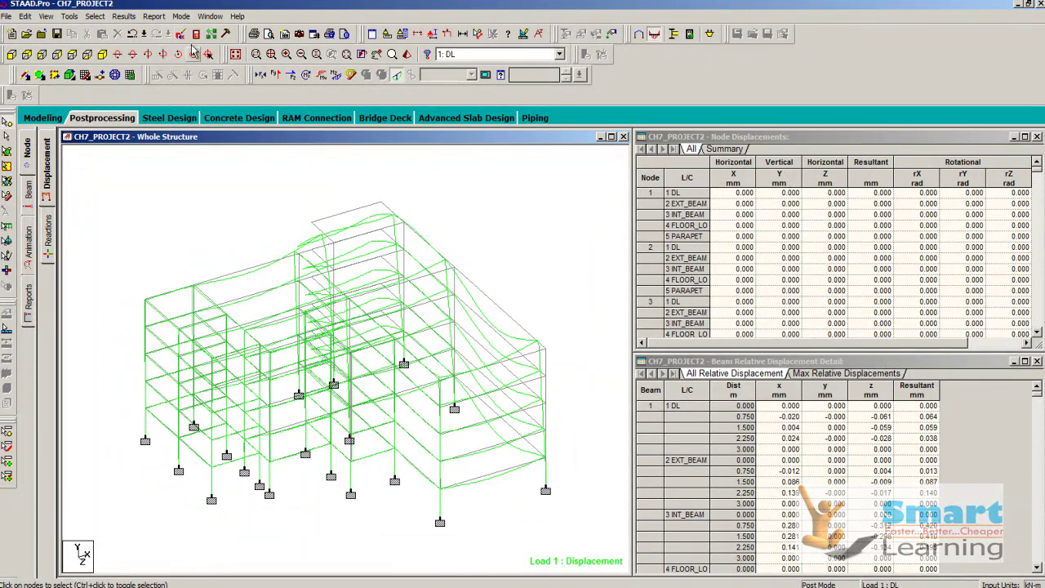
click(181, 17)
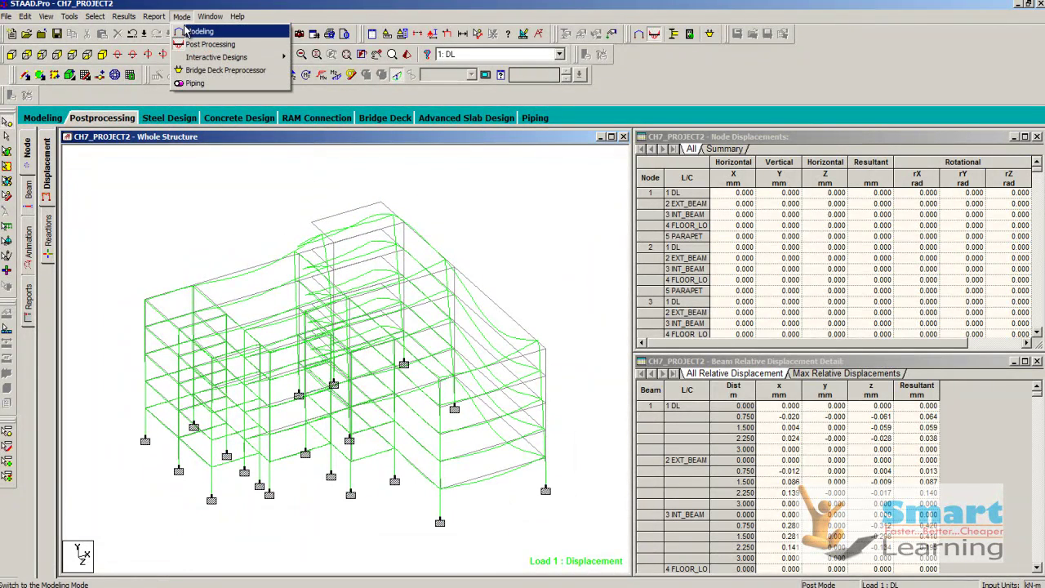
click(199, 31)
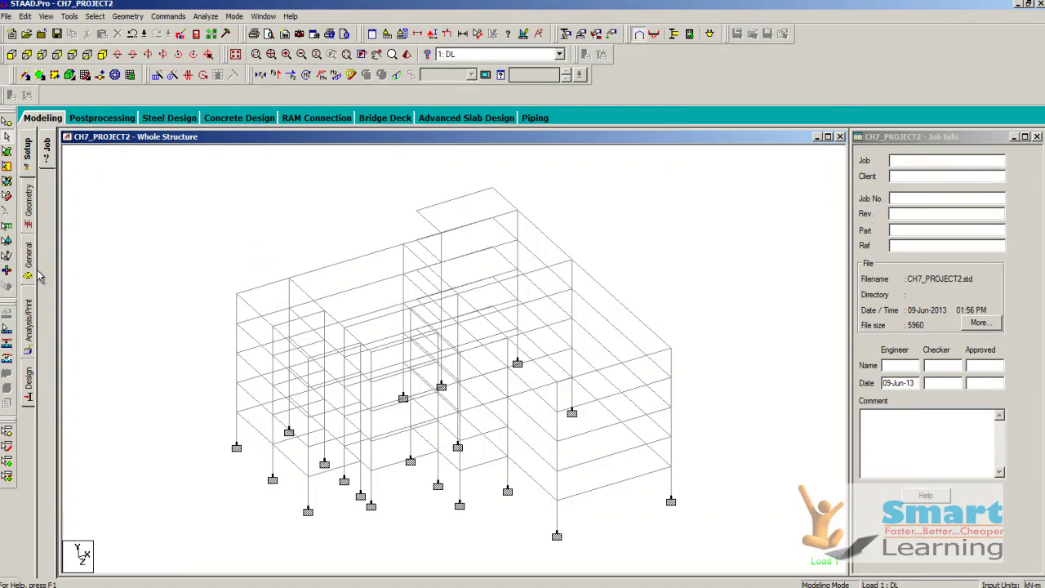
click(31, 266)
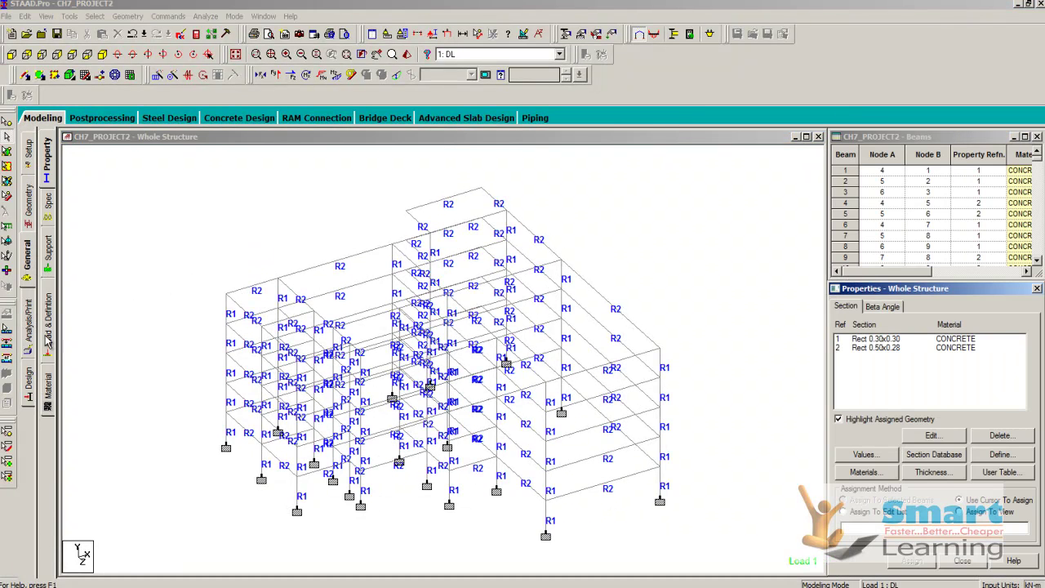
click(28, 379)
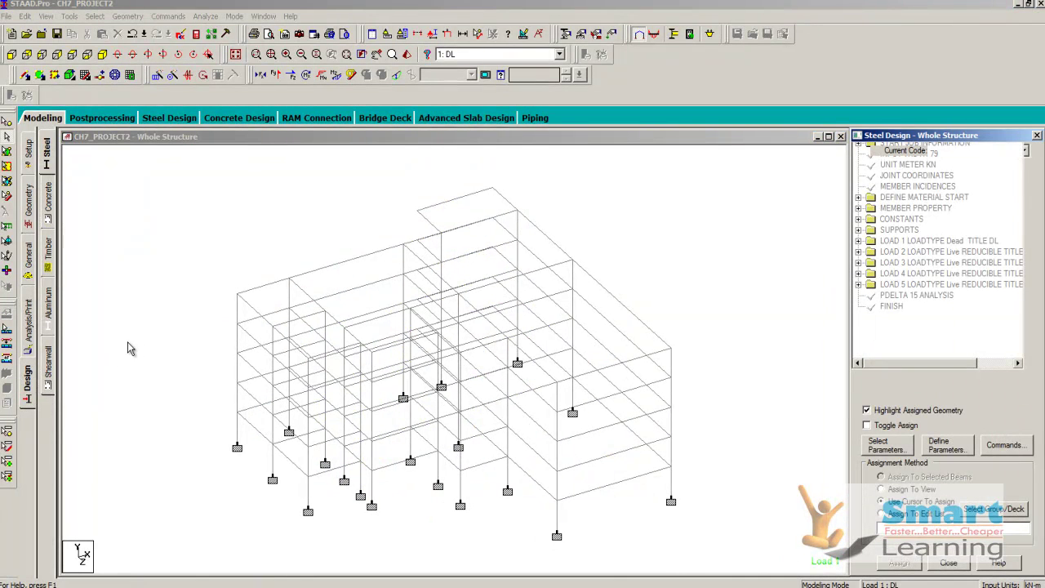
Examine the steel design parameters and the list of available steel design codes
click(949, 451)
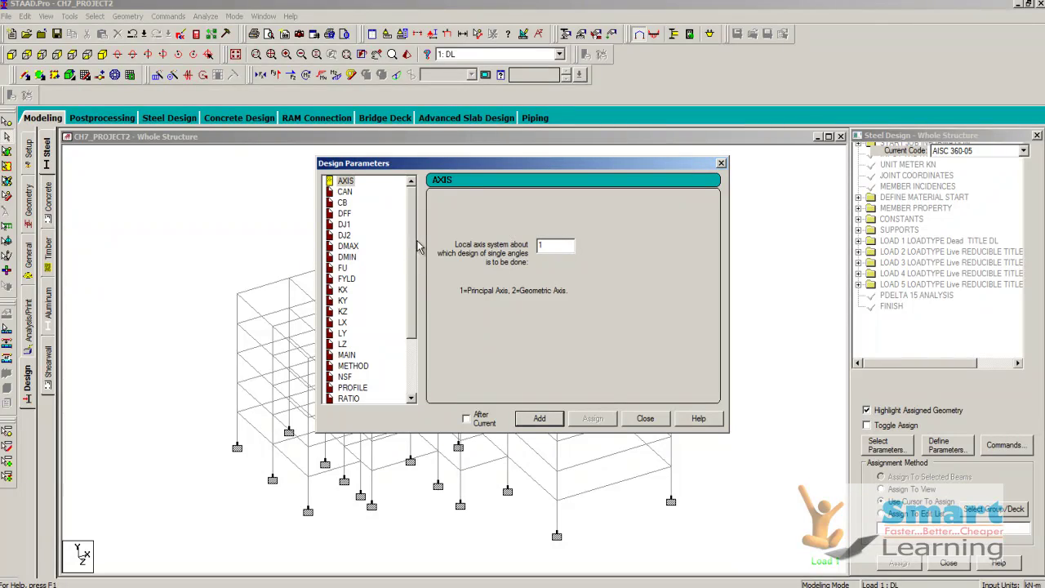
click(644, 418)
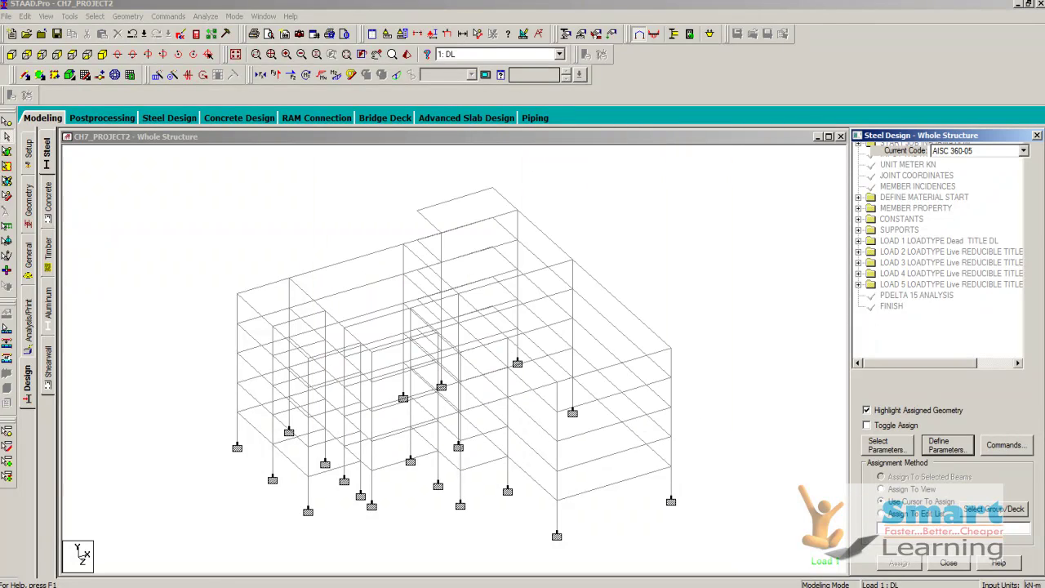
click(988, 151)
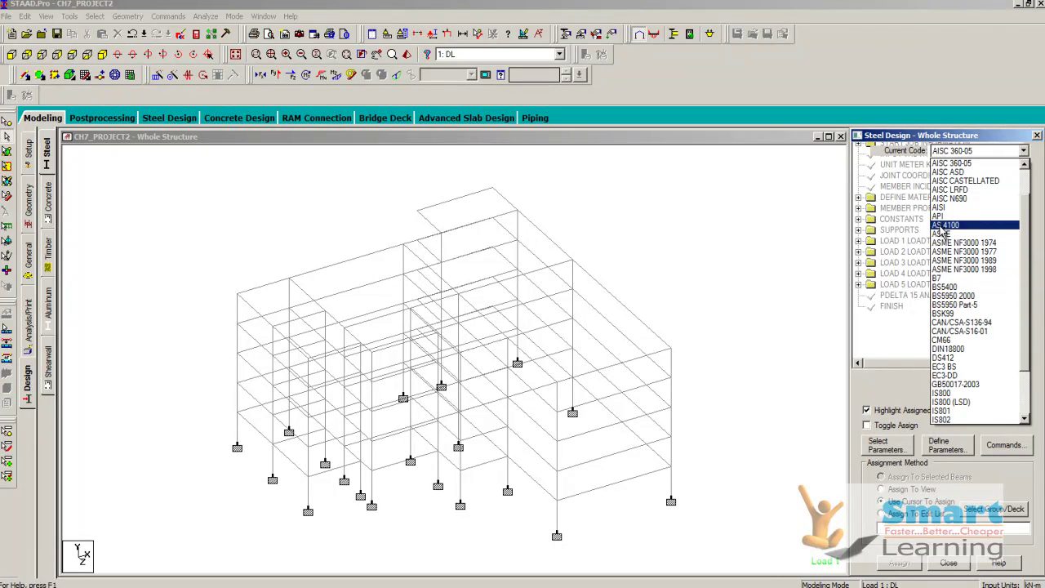
scroll(948, 184, up, 1)
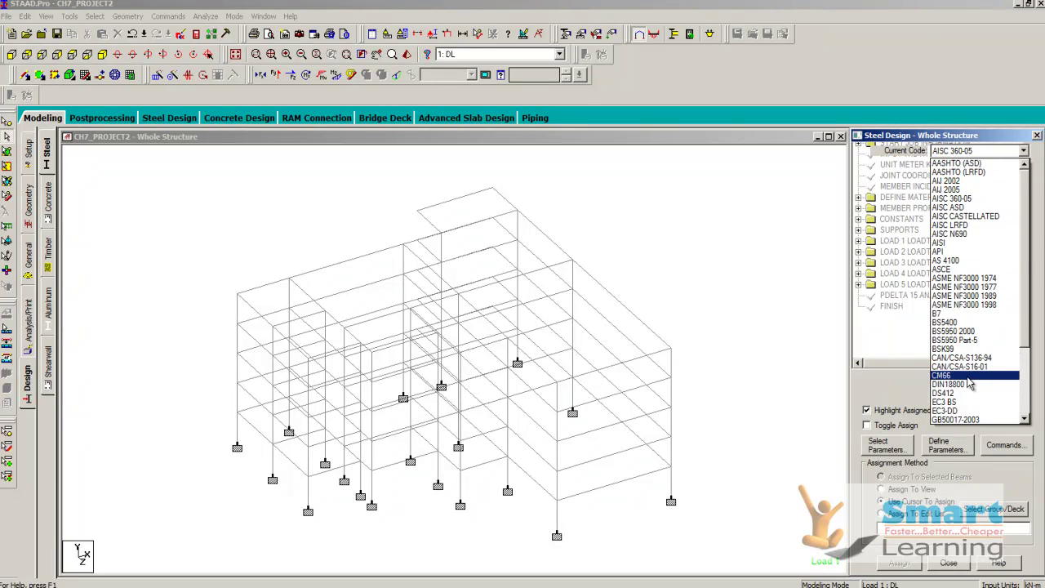
scroll(956, 343, down, 1)
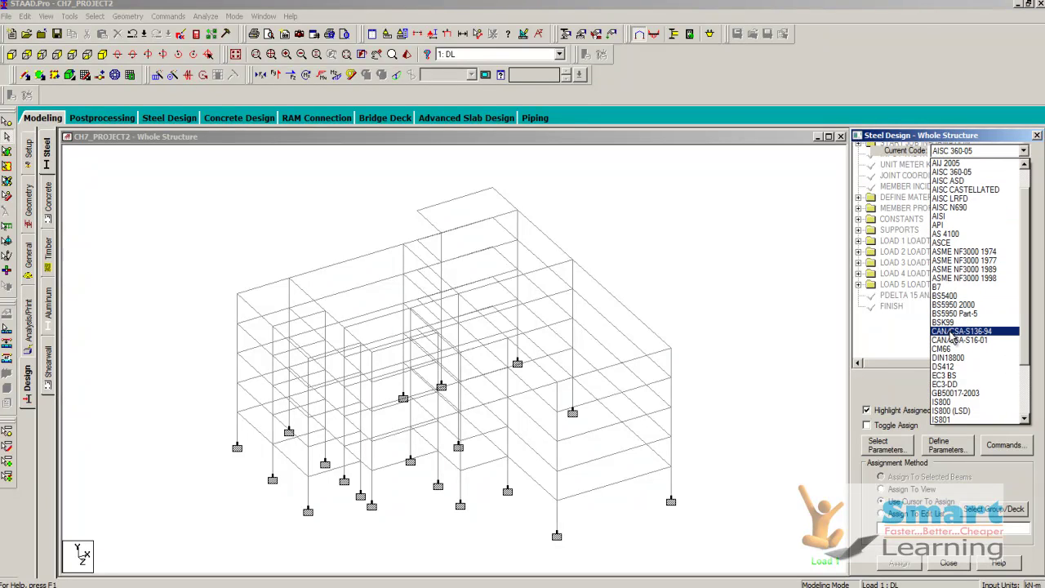
click(93, 222)
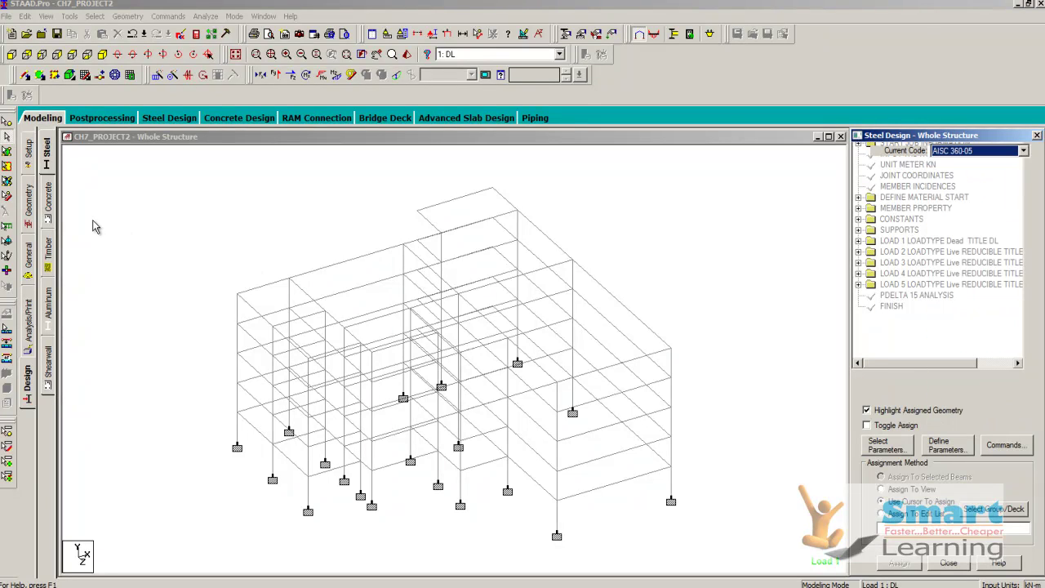
Switch to concrete design and set the current design code to IS456
click(47, 200)
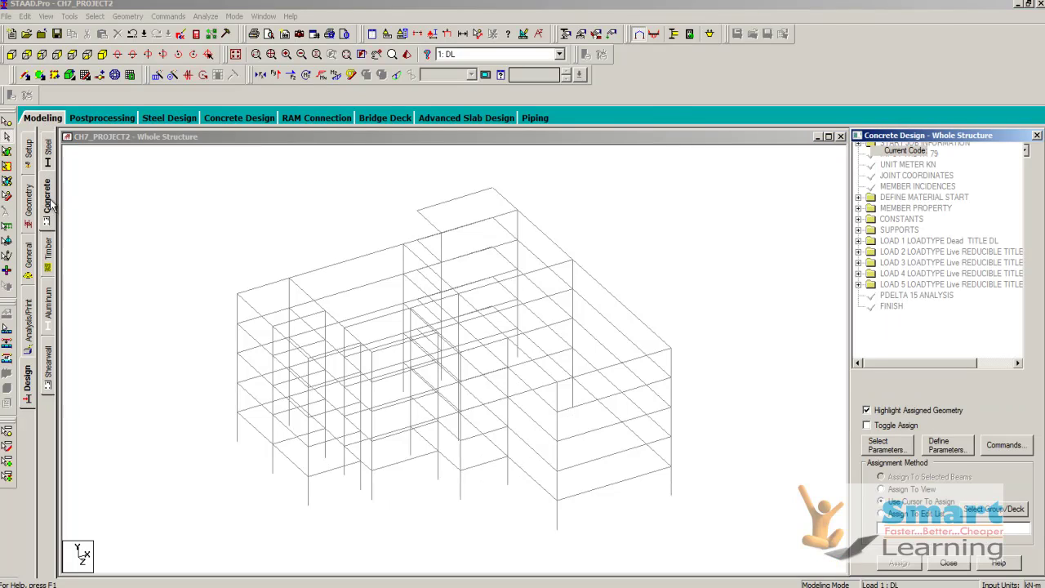
click(1022, 152)
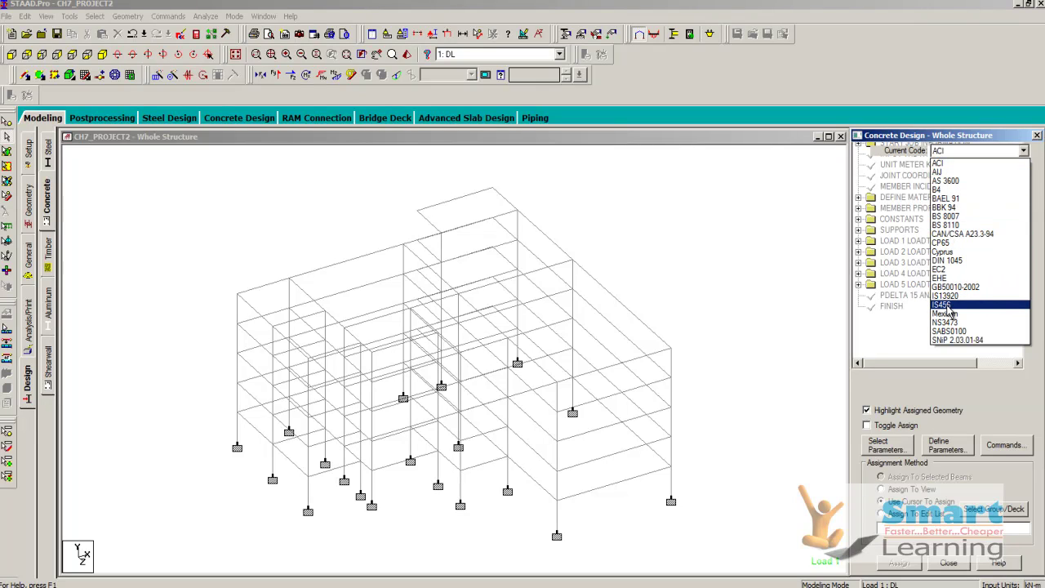
click(944, 304)
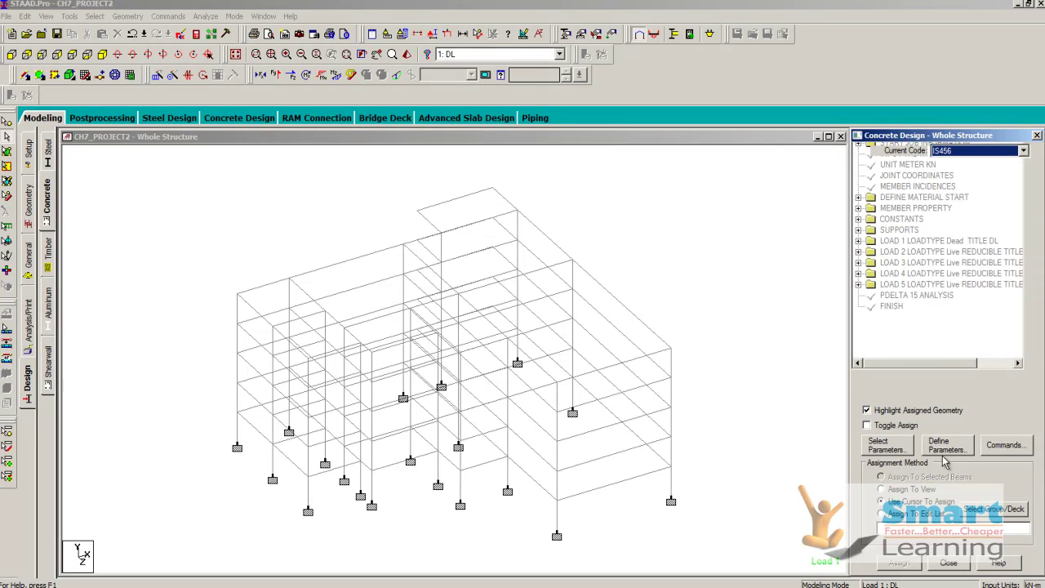
Add the BRACE design parameter with option 1, beam axial force used for design and column only braced in local Y
click(946, 445)
click(350, 182)
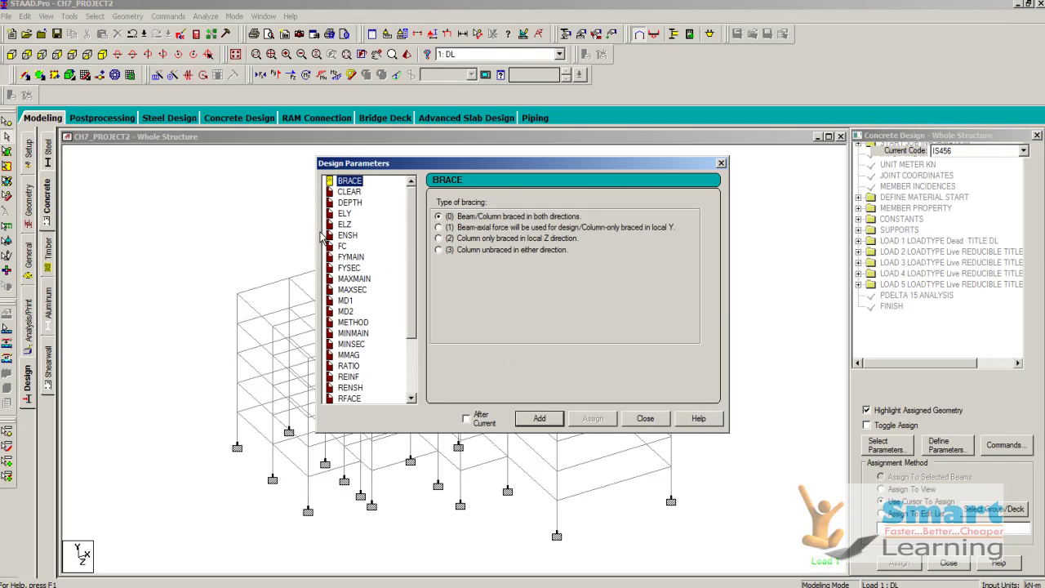
click(465, 230)
click(543, 418)
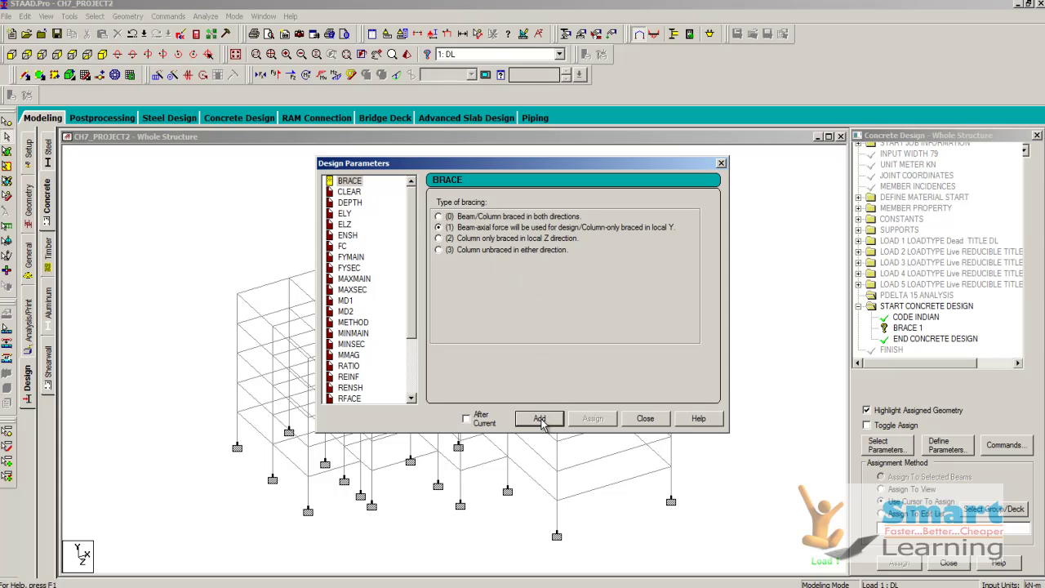
Add the CLEAR parameter with a cover of 0.02 m and the DEPTH parameter with a section depth of 0.25 m
click(347, 193)
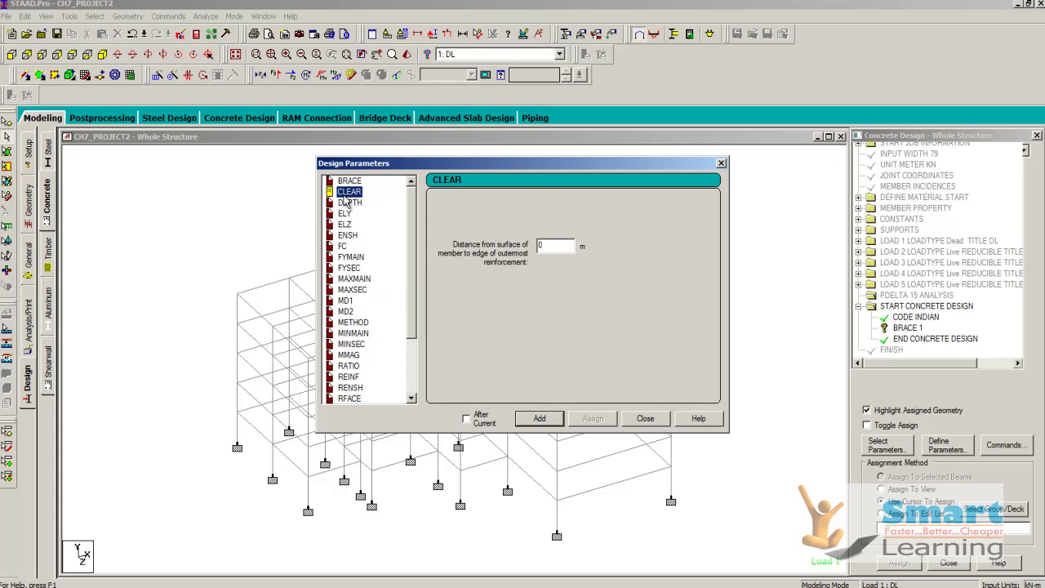
drag(552, 245, 520, 250)
click(540, 419)
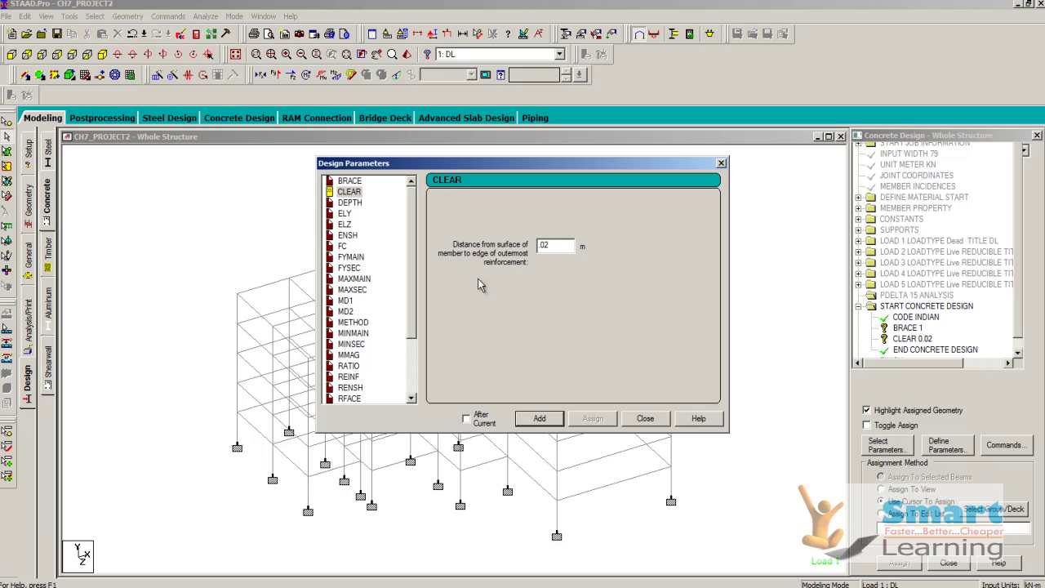
click(350, 203)
text(.25)
click(540, 418)
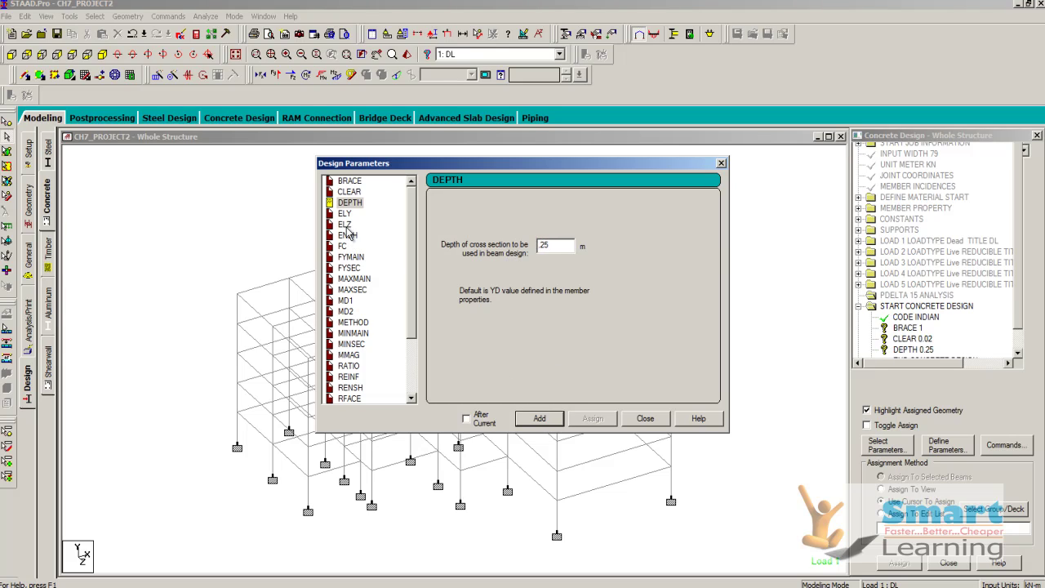
Add the material strength parameters FC 27579.2 kN/m2, FYMAIN 413688 kN/m2 and FYSEC 413688 kN/m2
click(349, 236)
click(344, 246)
click(540, 418)
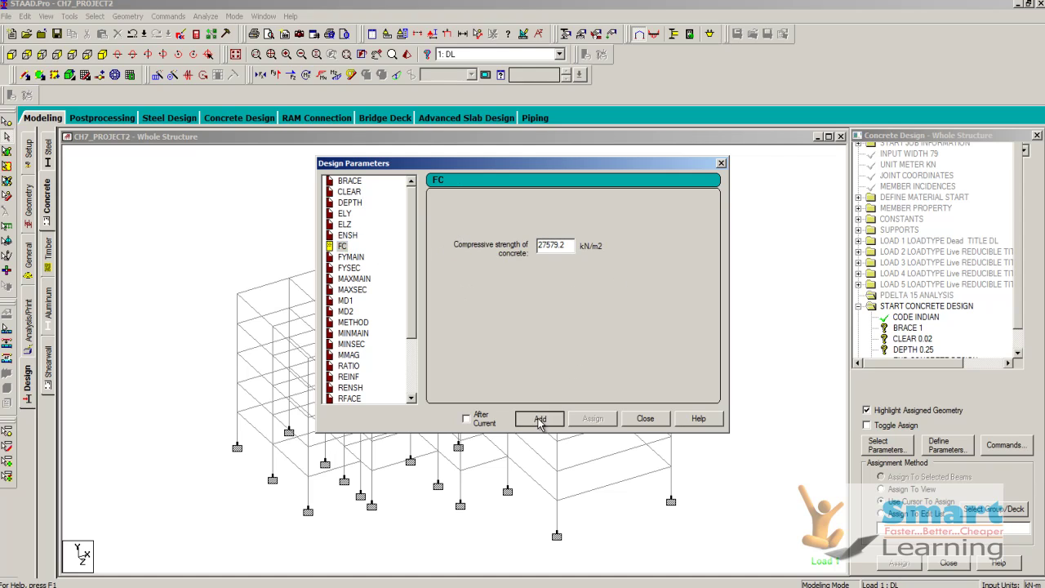
click(346, 257)
click(535, 419)
click(349, 268)
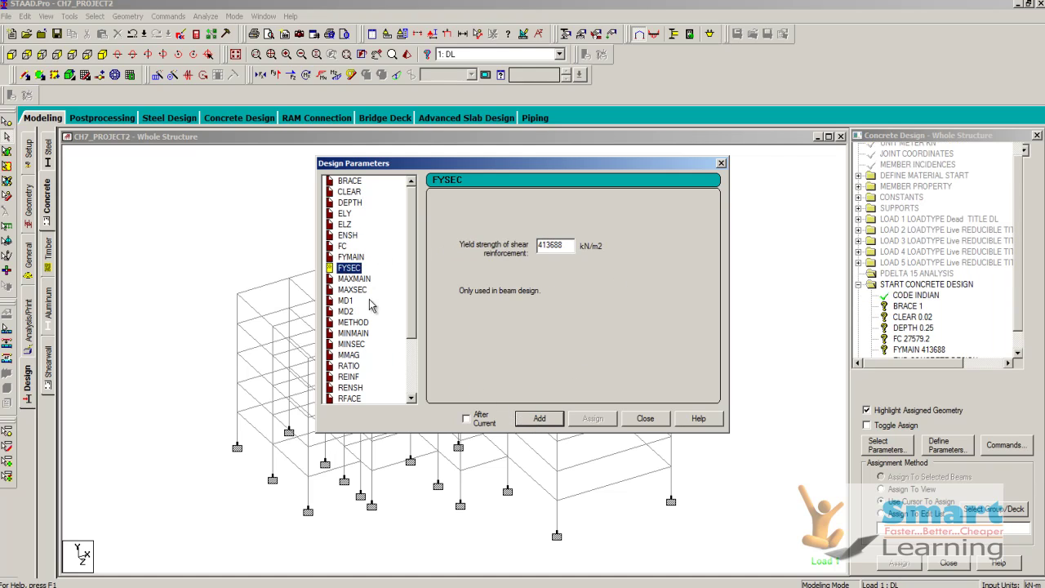
click(539, 420)
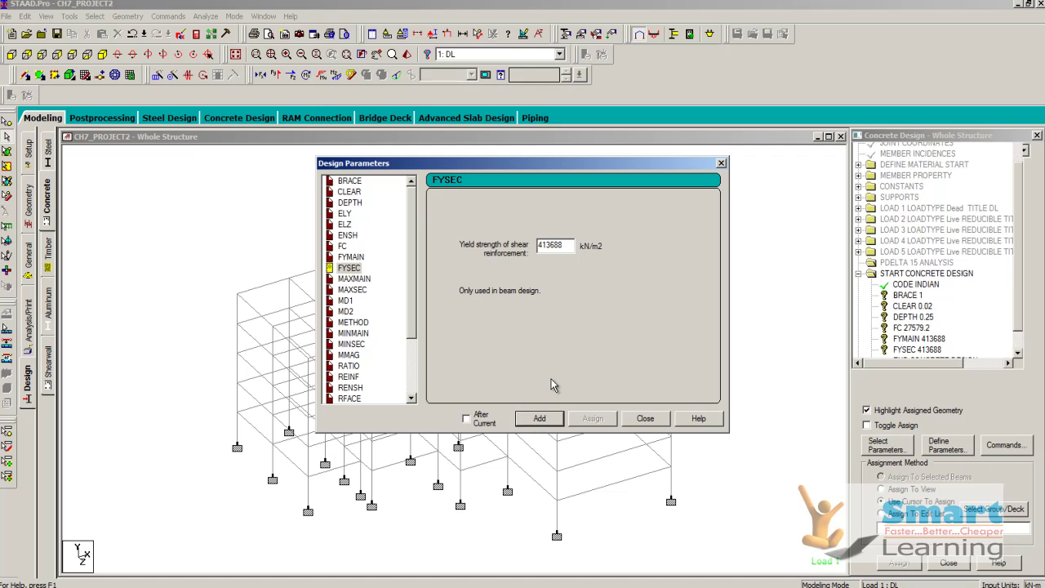
Add the maximum reinforcement sizes, 25 mm for main bars (MAXMAIN) and 12 mm for secondary bars (MAXSEC)
click(353, 281)
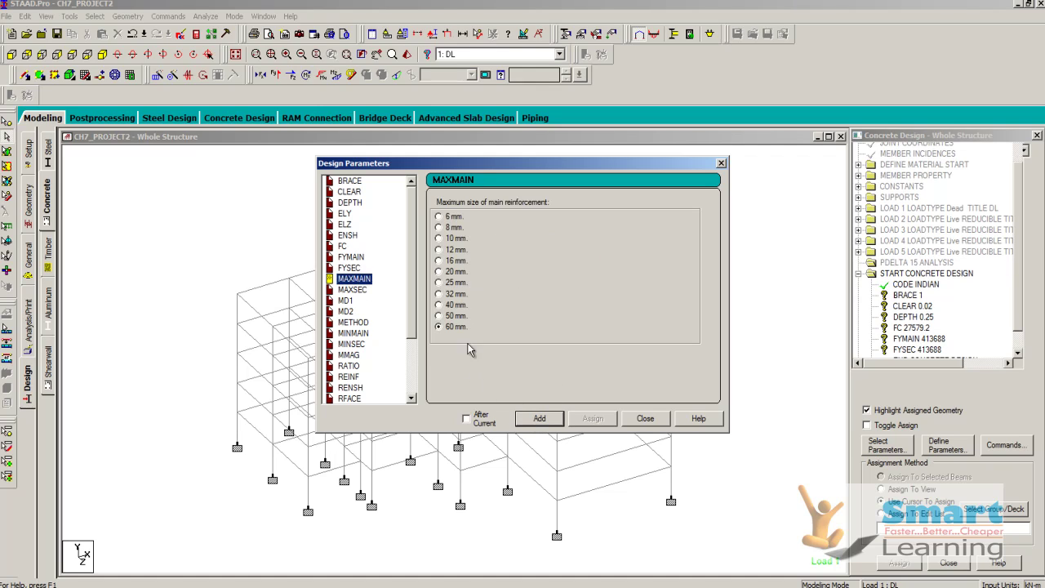
click(449, 282)
click(542, 420)
click(353, 290)
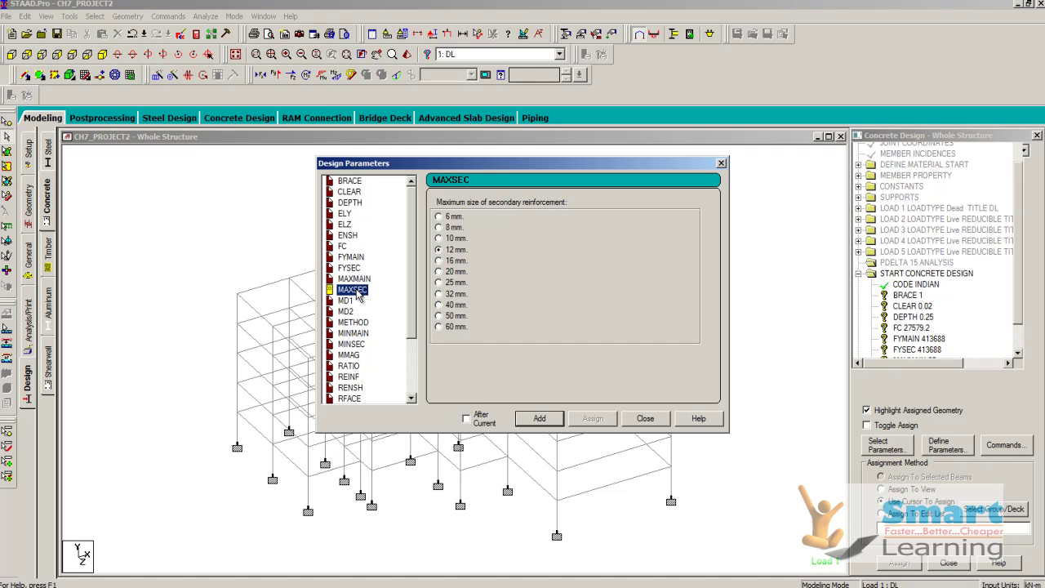
click(451, 251)
click(537, 420)
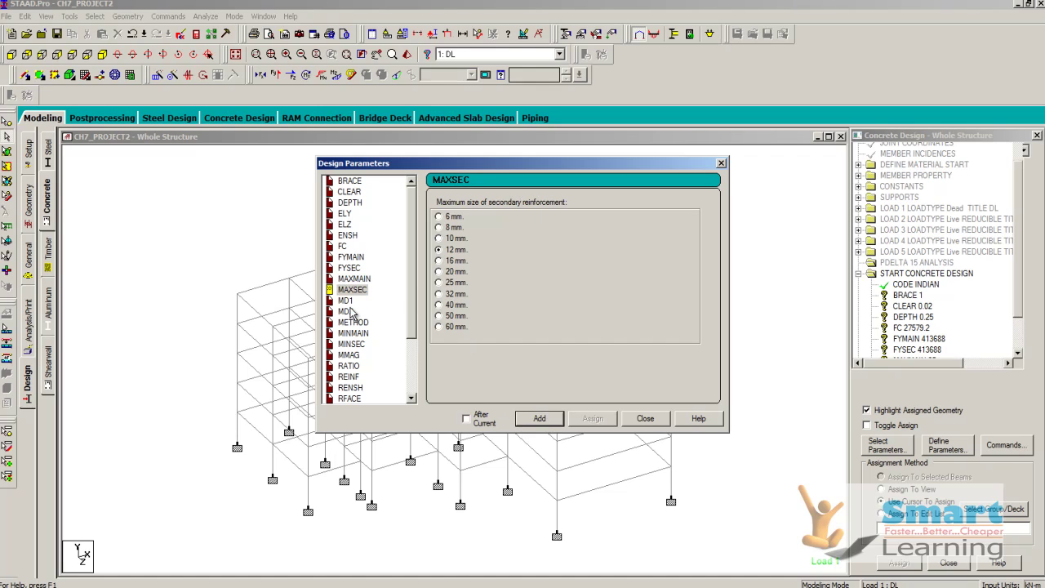
Add the METHOD parameter with option 1, considering minimum eccentricity as per Cl 25.4 of IS456:2000
click(354, 324)
click(458, 228)
click(540, 418)
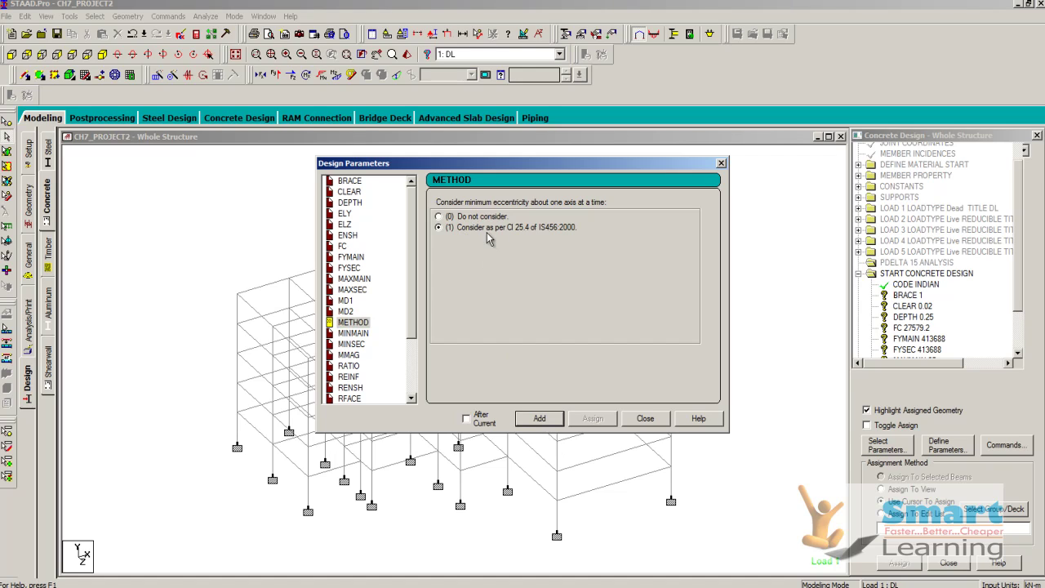
Add the minimum reinforcement sizes, 16 mm for main bars (MINMAIN) and 8 mm for secondary bars (MINSEC)
click(357, 335)
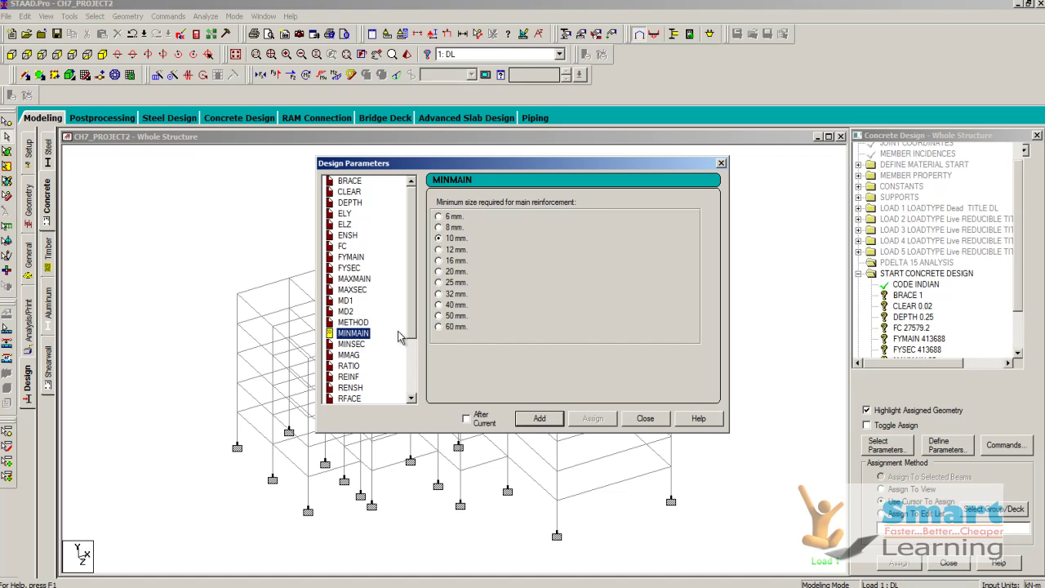
click(454, 263)
click(540, 421)
click(352, 344)
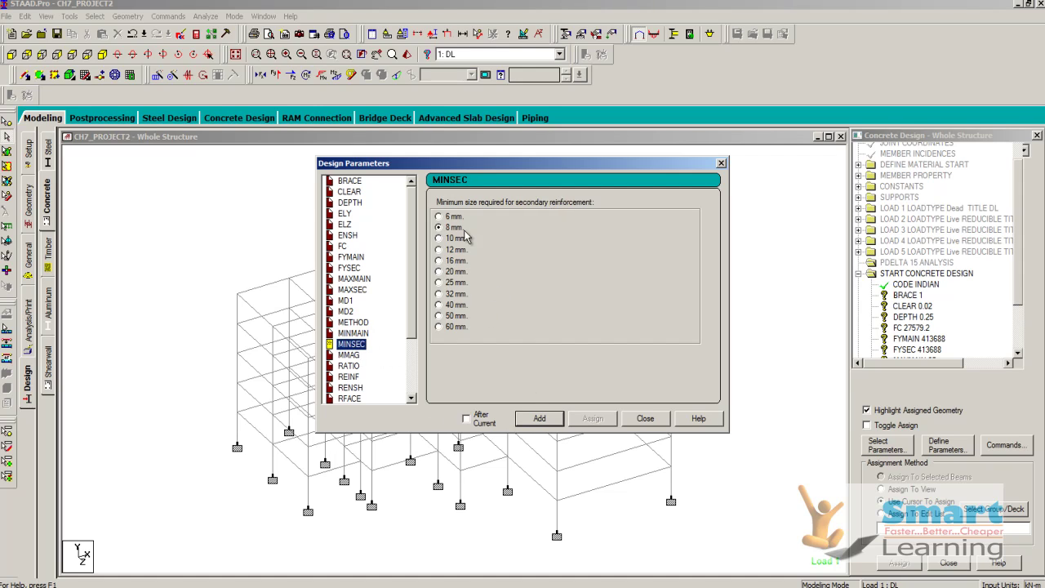
click(540, 420)
Add the RATIO parameter with value 4 and the REINF parameter for tied columns (0)
click(349, 367)
click(540, 418)
click(350, 378)
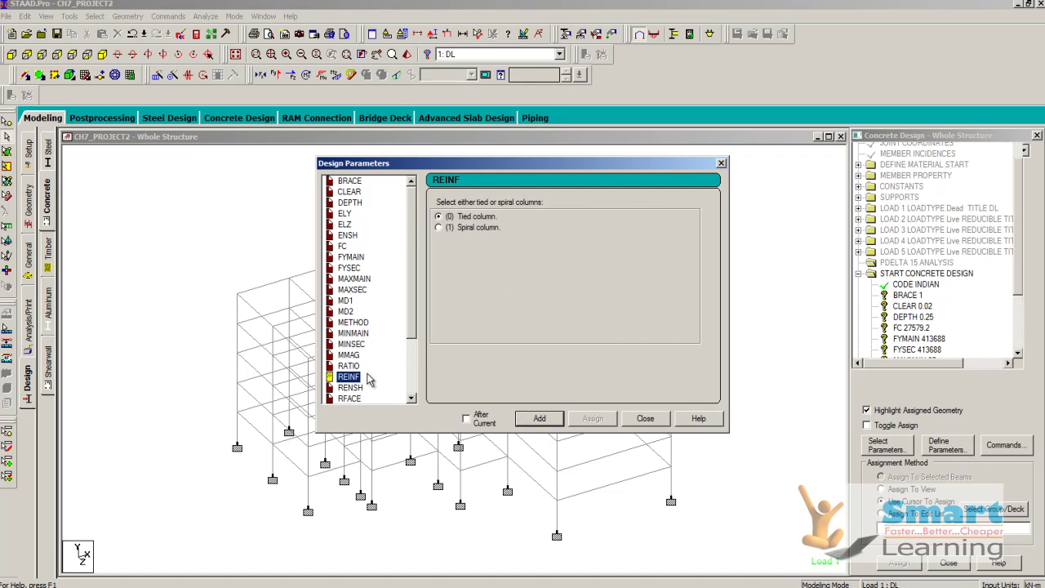
scroll(367, 380, down, 2)
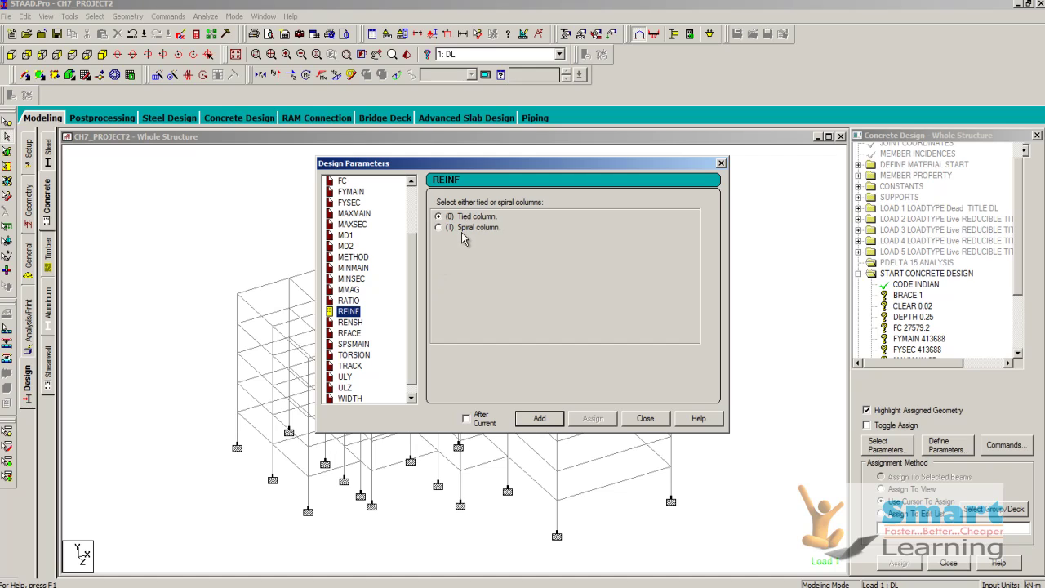
click(539, 418)
Add the TORSION parameter with design for torsion (0) and TRACK with intermediate detail level (1), and finish defining parameters
click(354, 354)
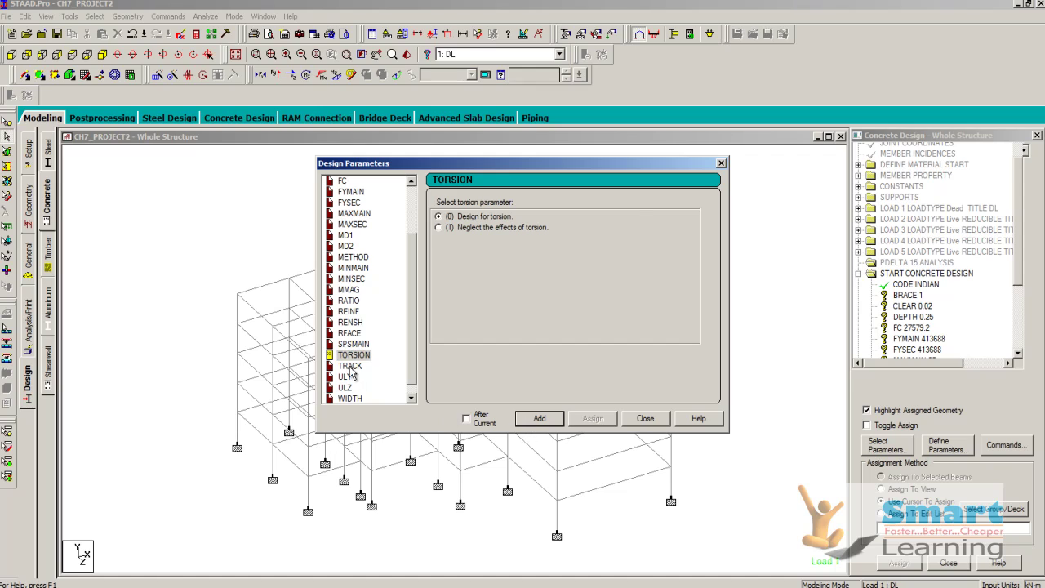
click(350, 365)
click(462, 228)
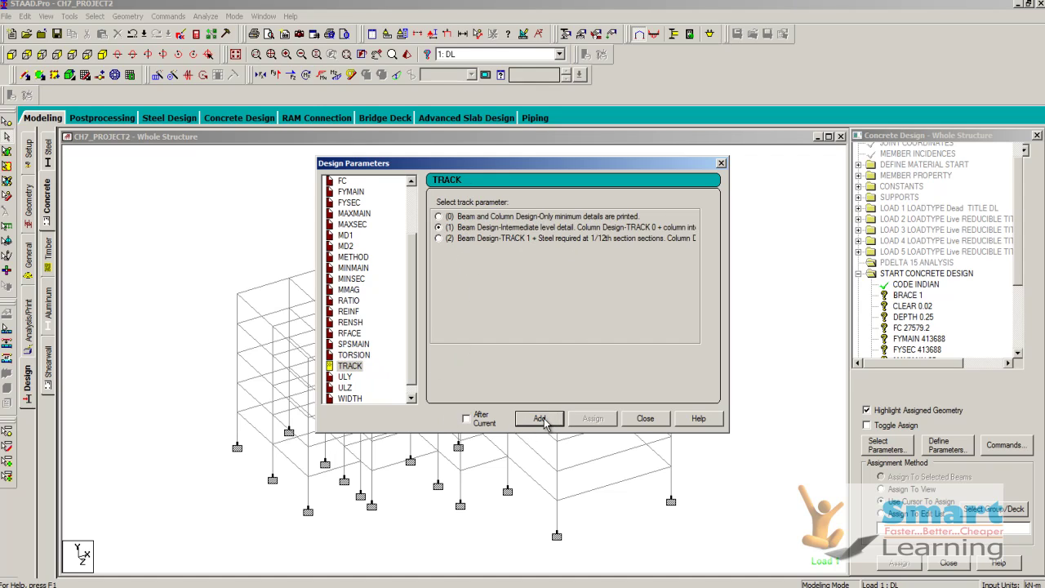
scroll(412, 375, down, 1)
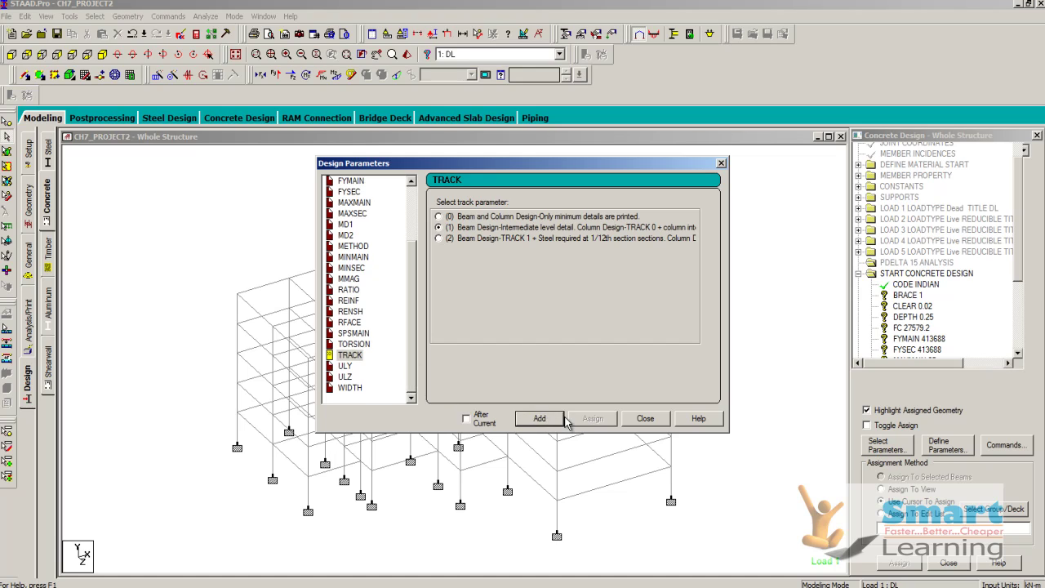
click(645, 420)
Assign the BRACE 1 parameter to every member of the frame, using the whole view as the assignment target
drag(1022, 267, 1019, 334)
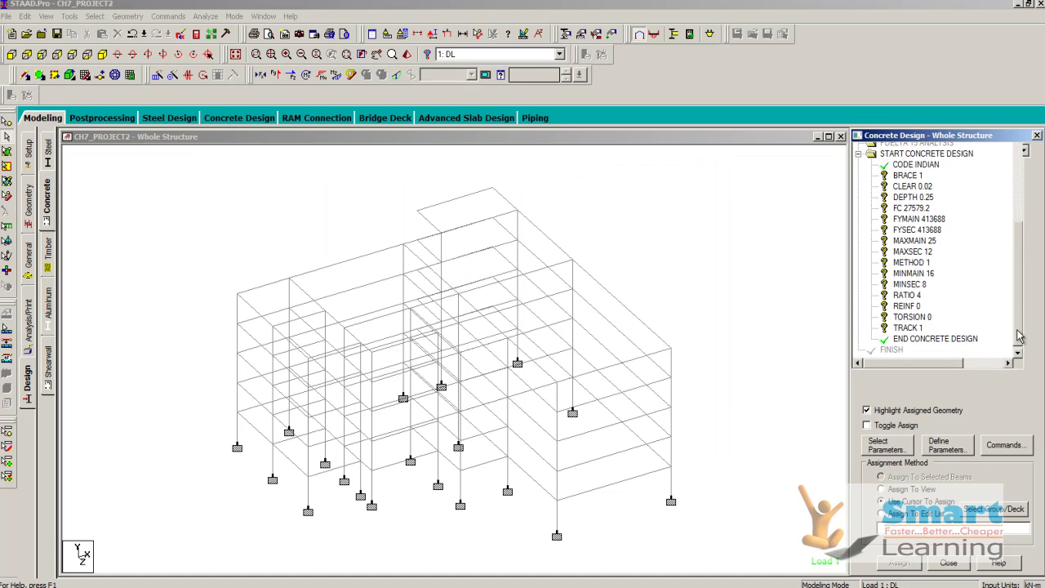
click(906, 175)
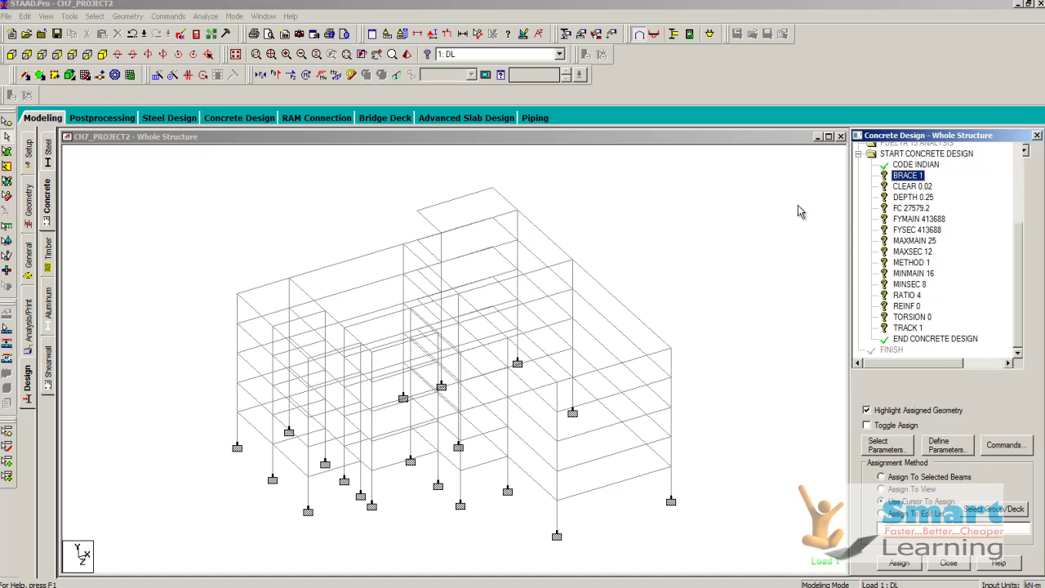
right_click(588, 233)
mouse_move(619, 289)
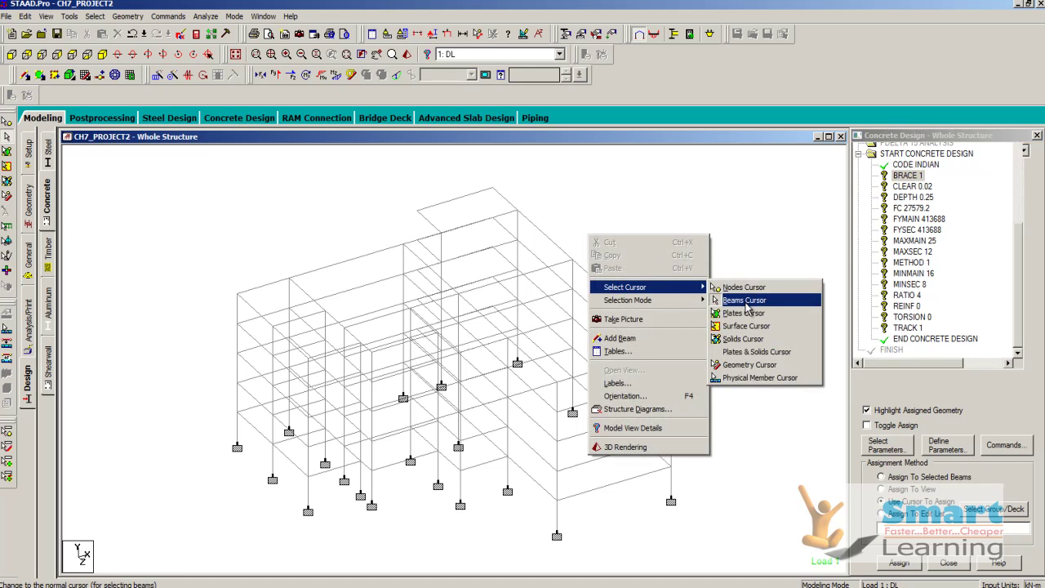
click(746, 302)
key(ctrl+a)
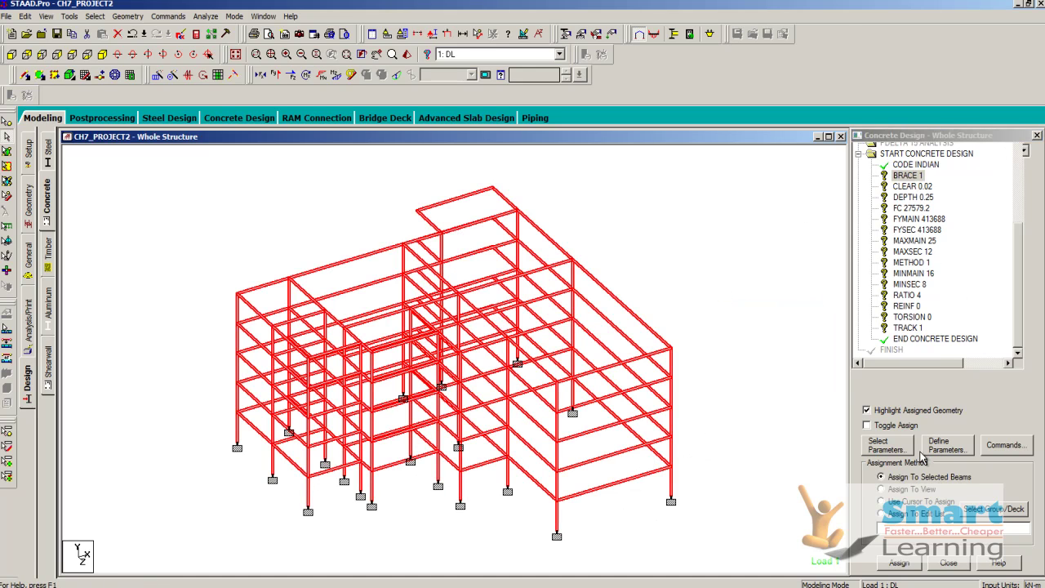
click(891, 490)
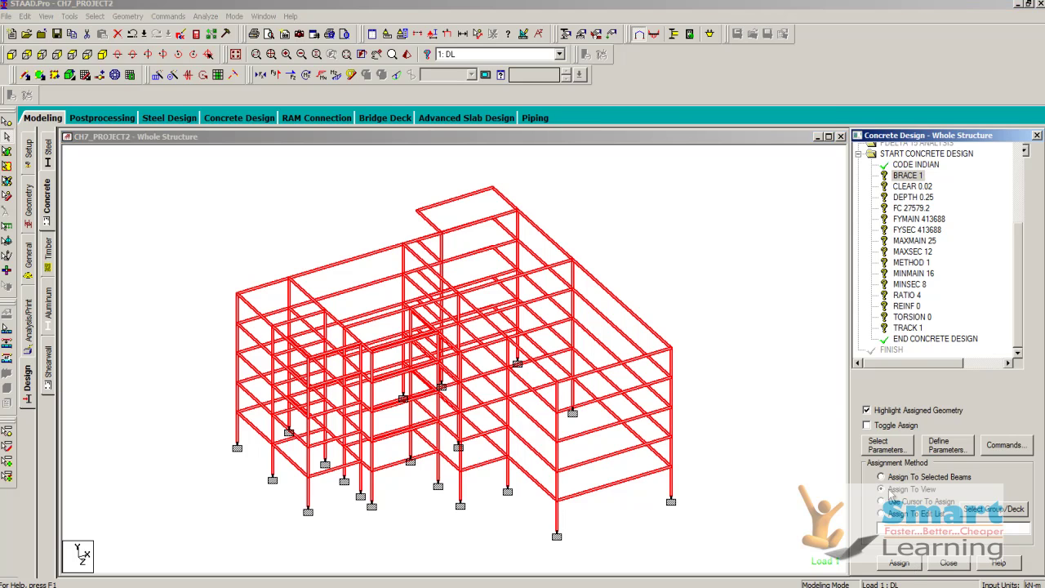
click(900, 563)
click(958, 388)
Assign the CLEAR 0.02 and DEPTH 0.25 parameters to all members in the view
click(902, 187)
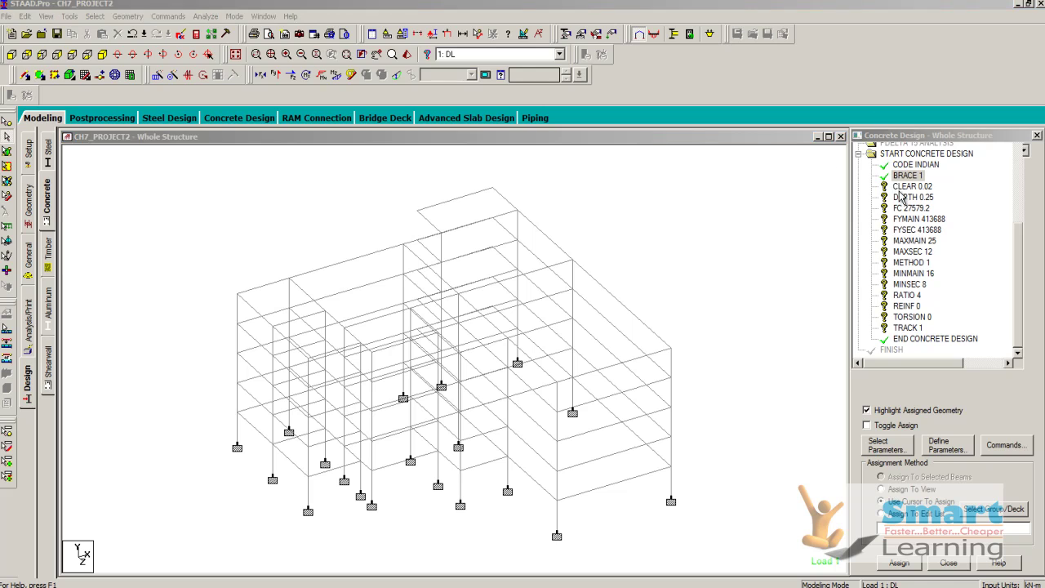
click(900, 562)
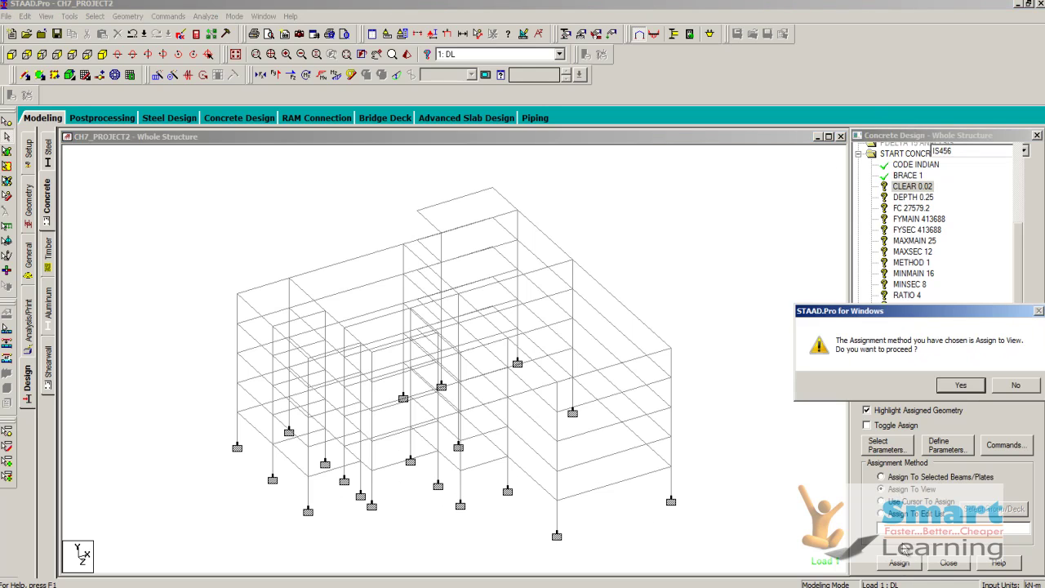
click(959, 390)
click(906, 198)
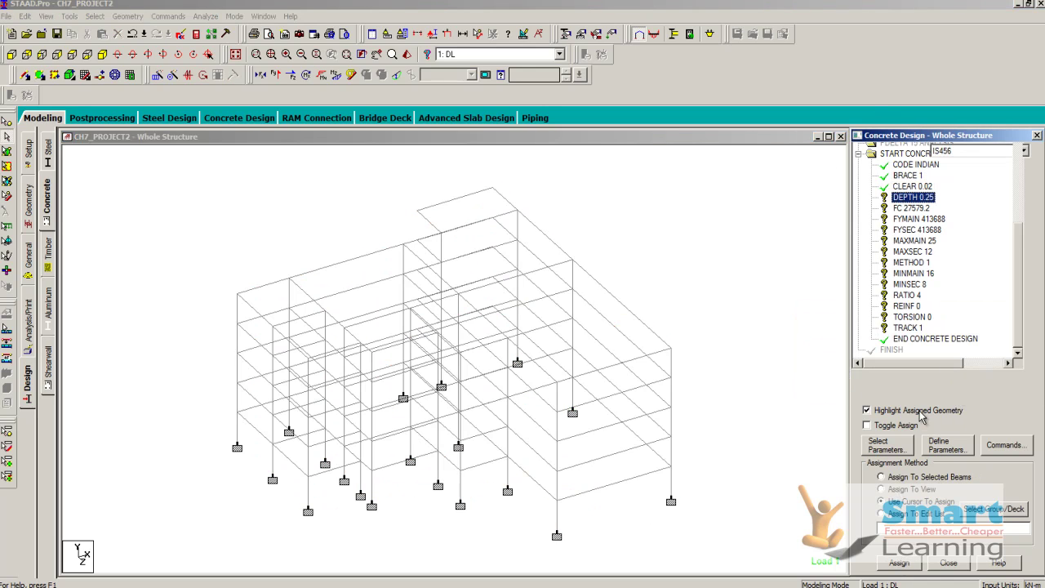
click(900, 563)
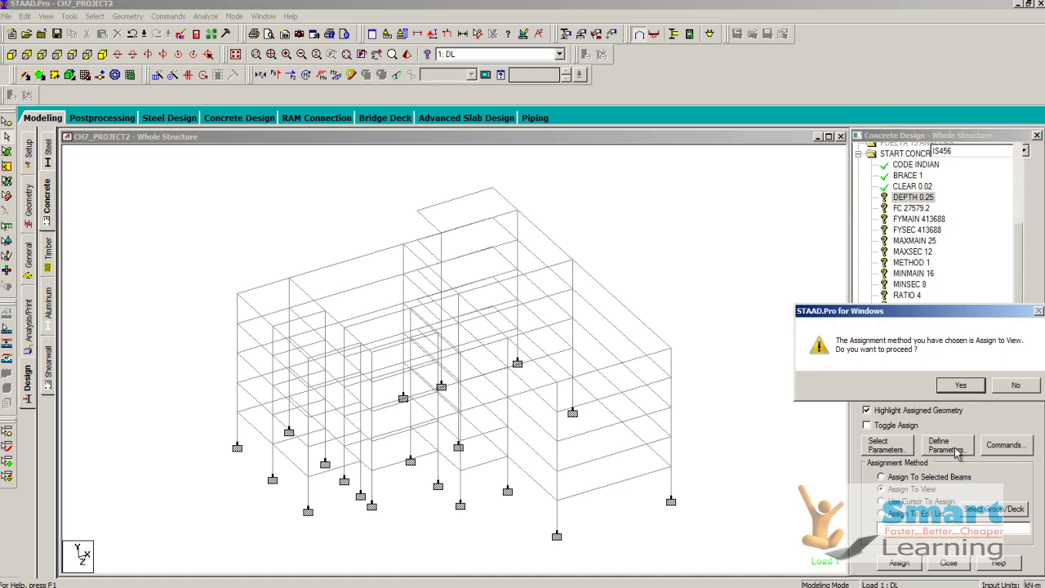
click(962, 387)
Assign the FC 27579.2 concrete strength and FYMAIN 413688 main steel parameters to all members in the view
click(908, 209)
click(900, 563)
click(960, 392)
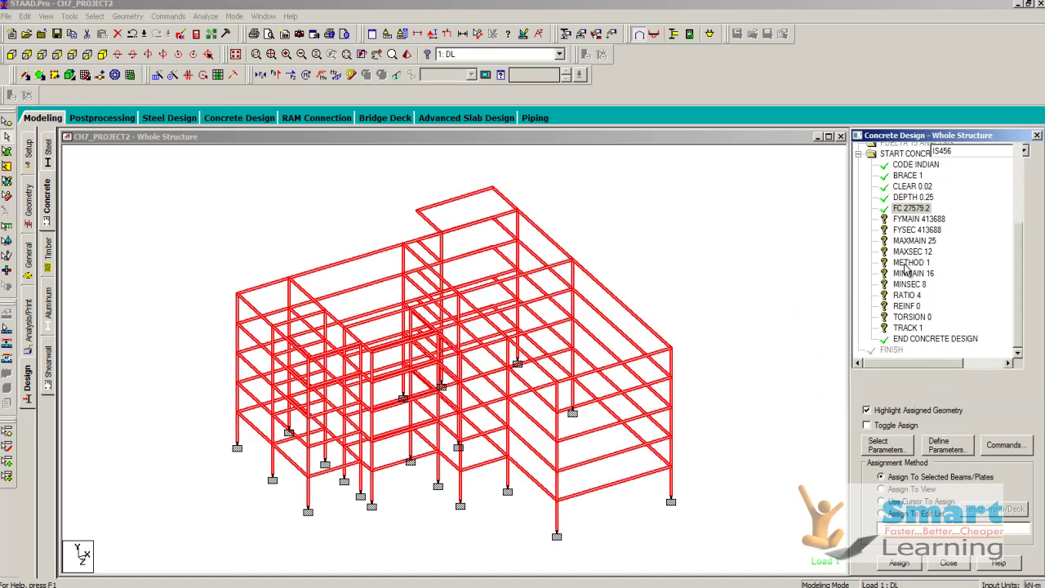
click(905, 220)
click(900, 563)
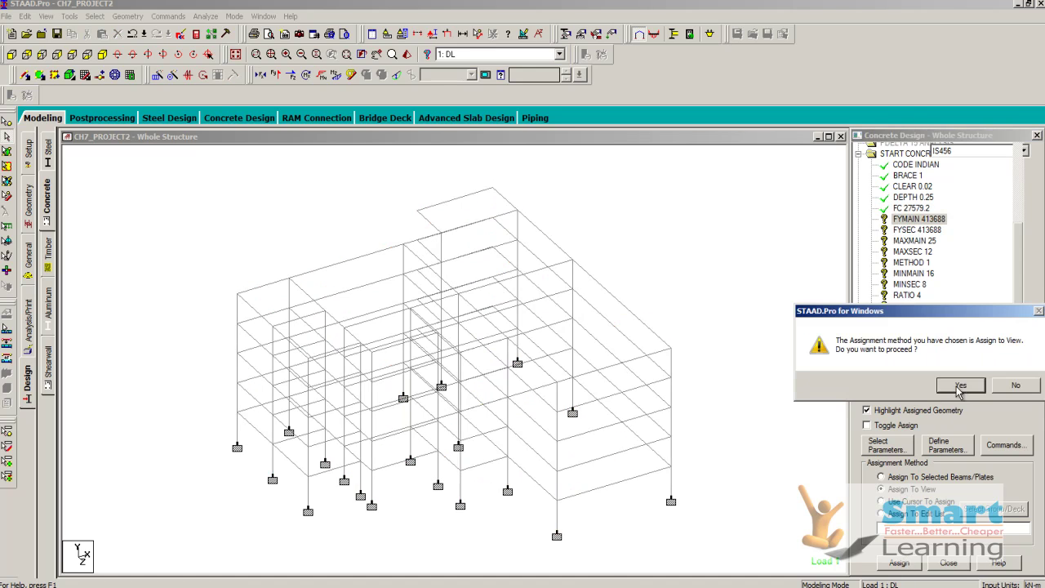
click(962, 389)
Assign the FYSEC 413688 secondary steel and MAXMAIN 25 parameters to all members in the view
click(911, 230)
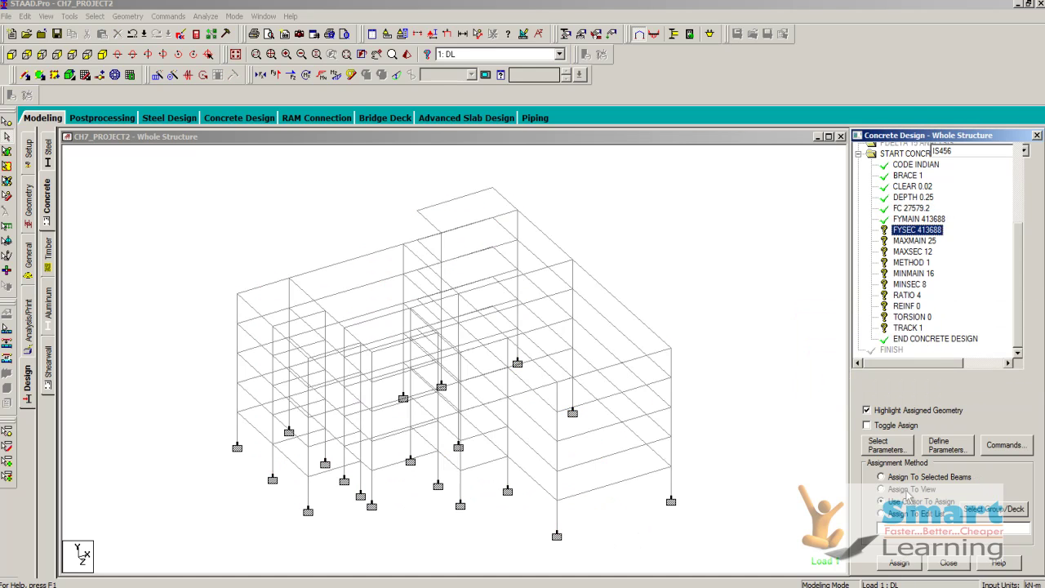
click(901, 563)
click(961, 386)
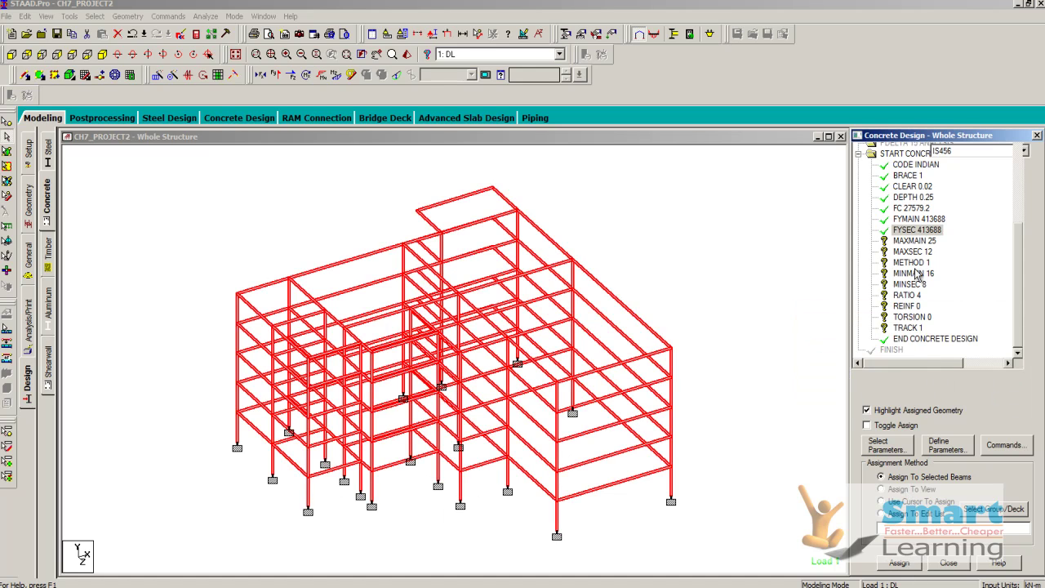
click(913, 241)
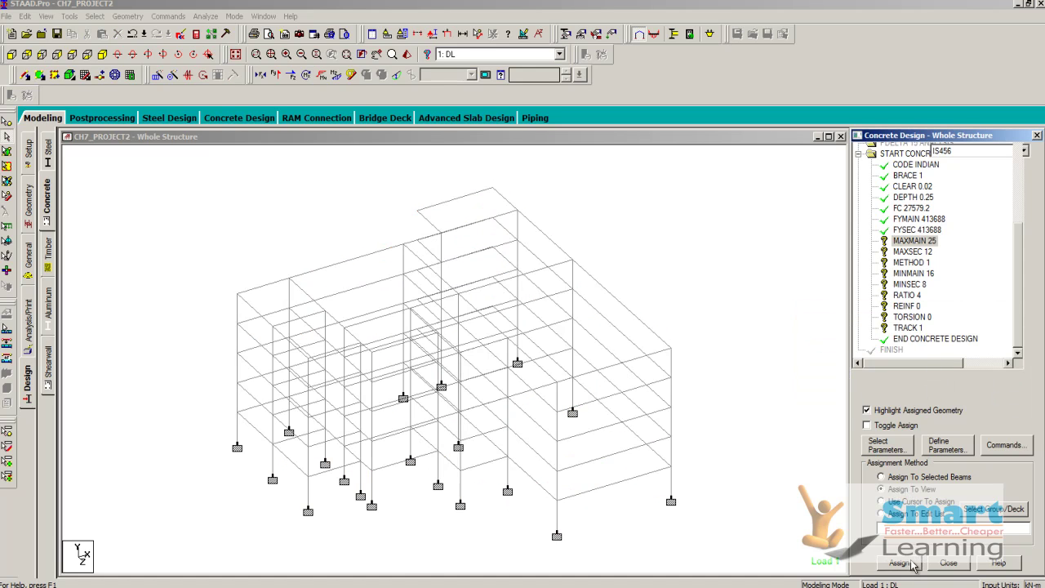
click(900, 562)
click(962, 386)
Assign the MAXSEC 12 and METHOD 1 parameters to all members in the view
click(911, 251)
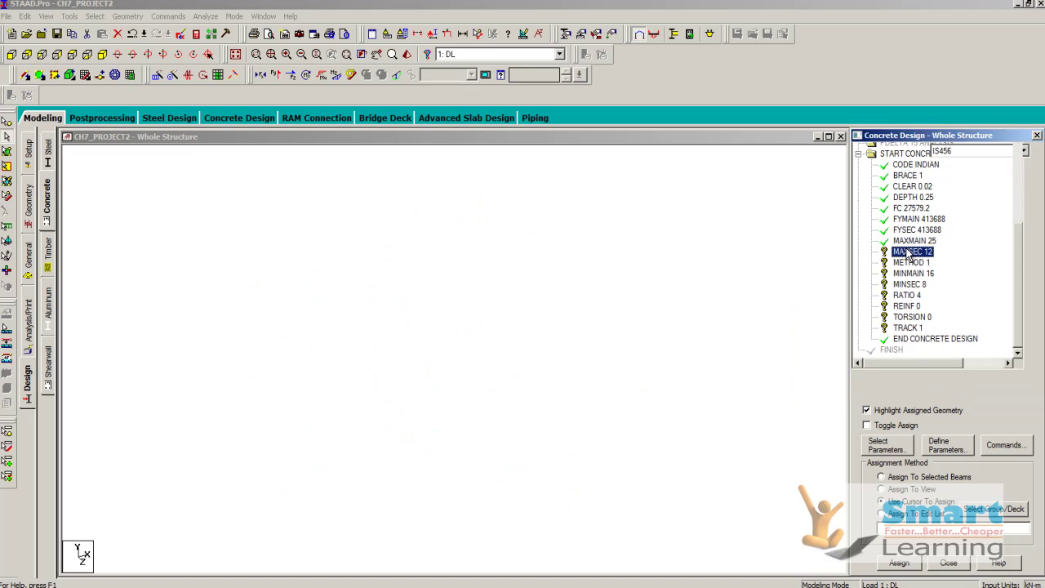
click(900, 563)
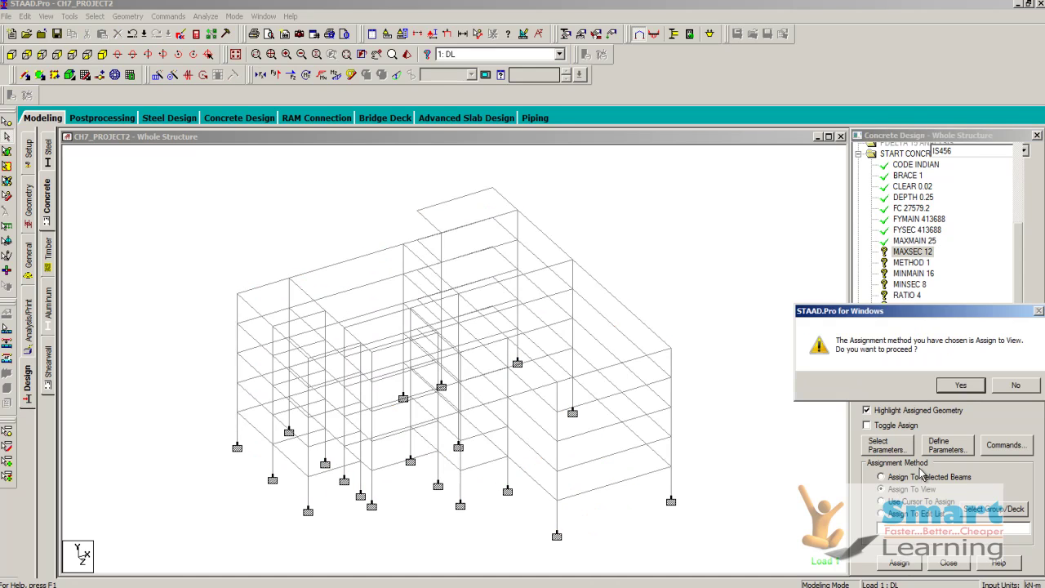
click(961, 387)
click(910, 263)
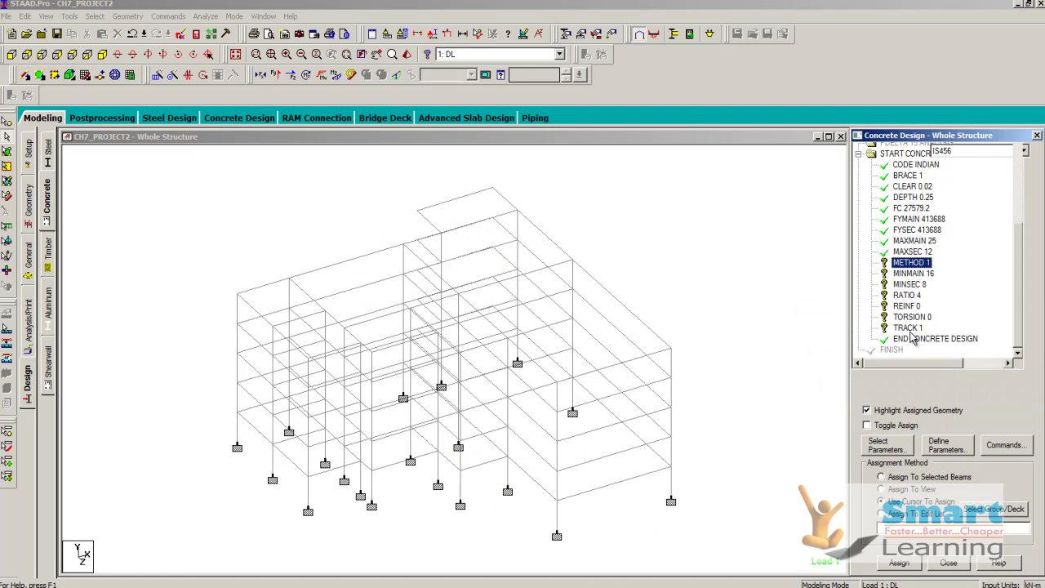
click(899, 504)
click(899, 562)
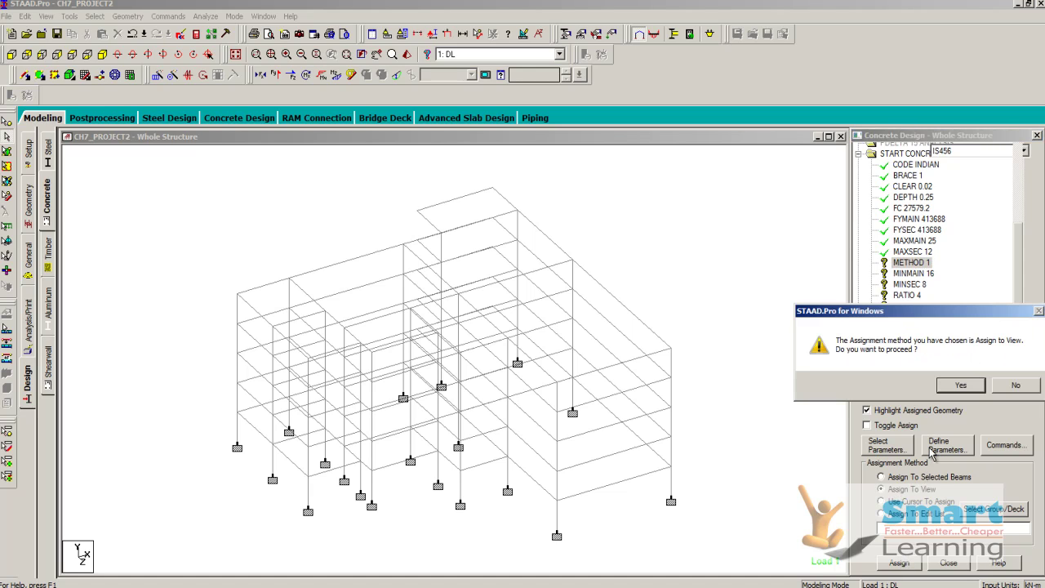
click(962, 386)
Assign the minimum bar size parameters, MINMAIN 16 and MINSEC 8, to all members in the view
click(910, 274)
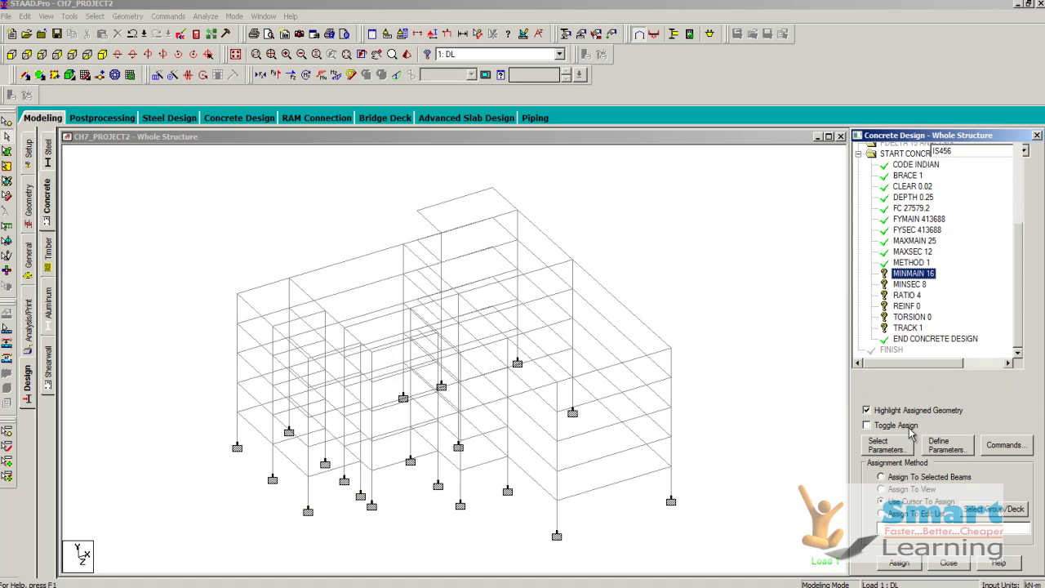
click(894, 490)
click(899, 563)
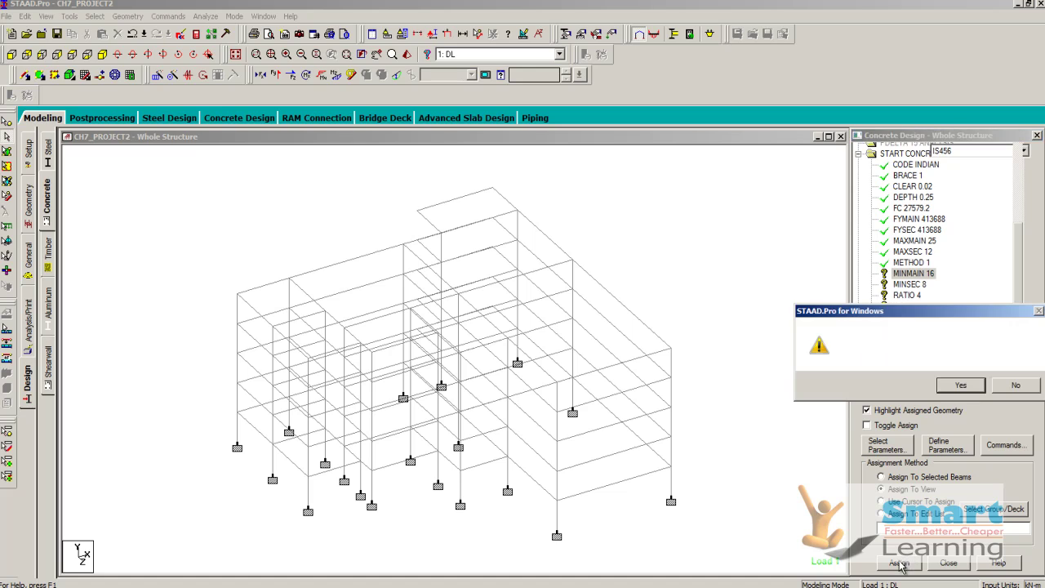
click(962, 386)
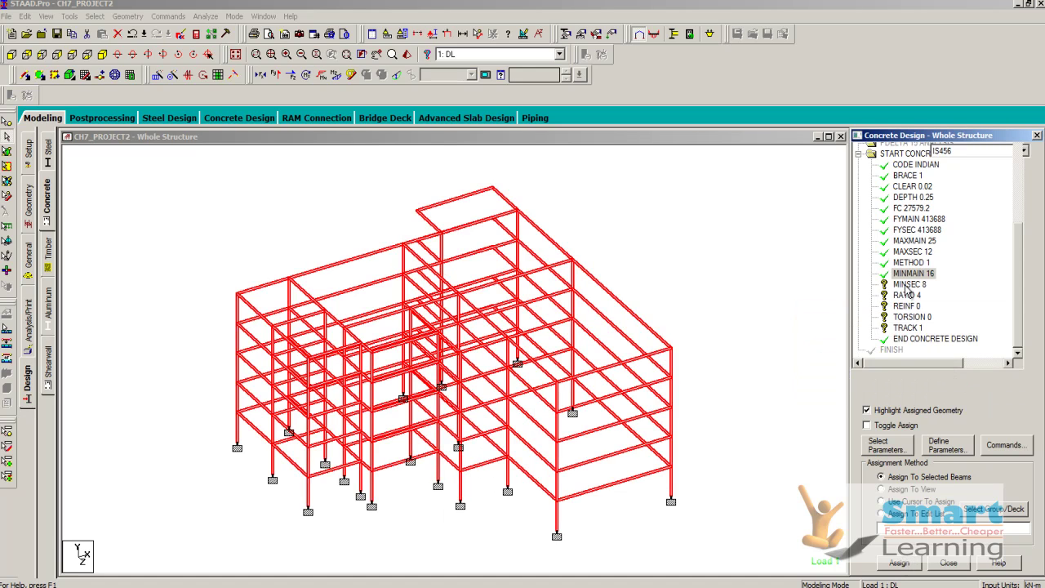
click(909, 284)
click(895, 490)
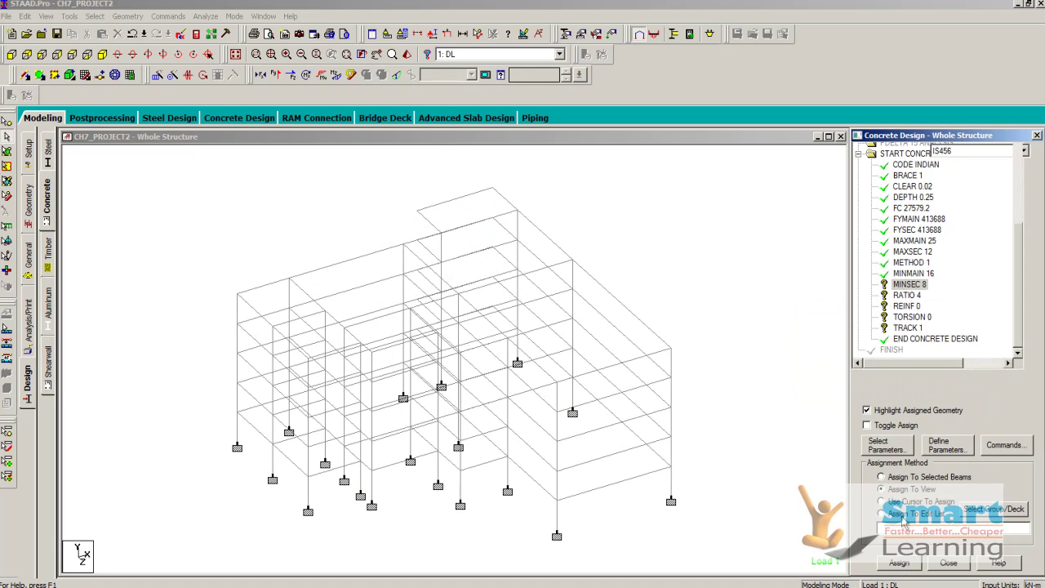
click(899, 563)
click(960, 387)
Assign the RATIO 4 and REINF 0 parameters to all members in the view
click(907, 295)
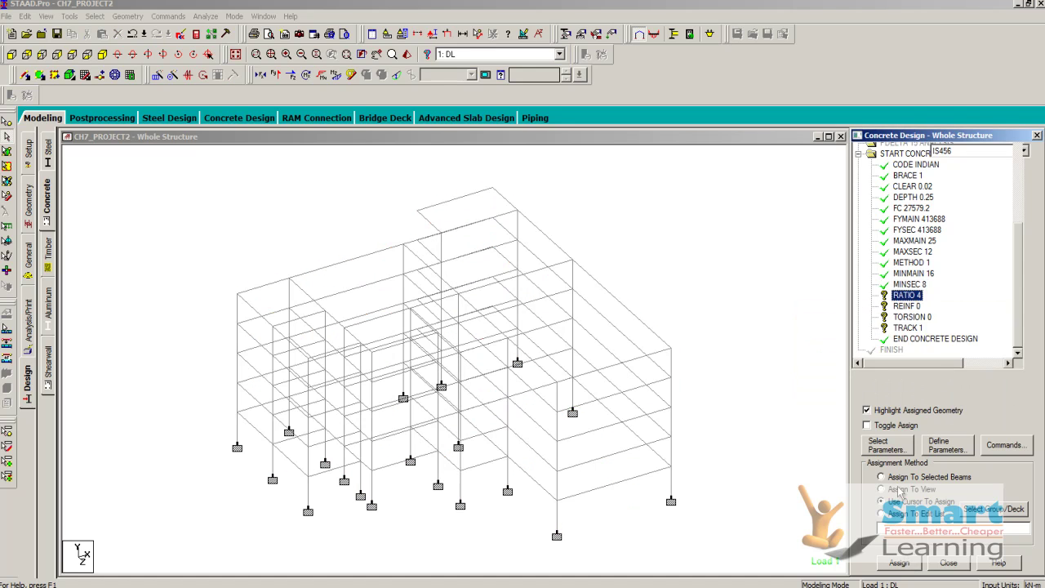
click(886, 491)
click(907, 561)
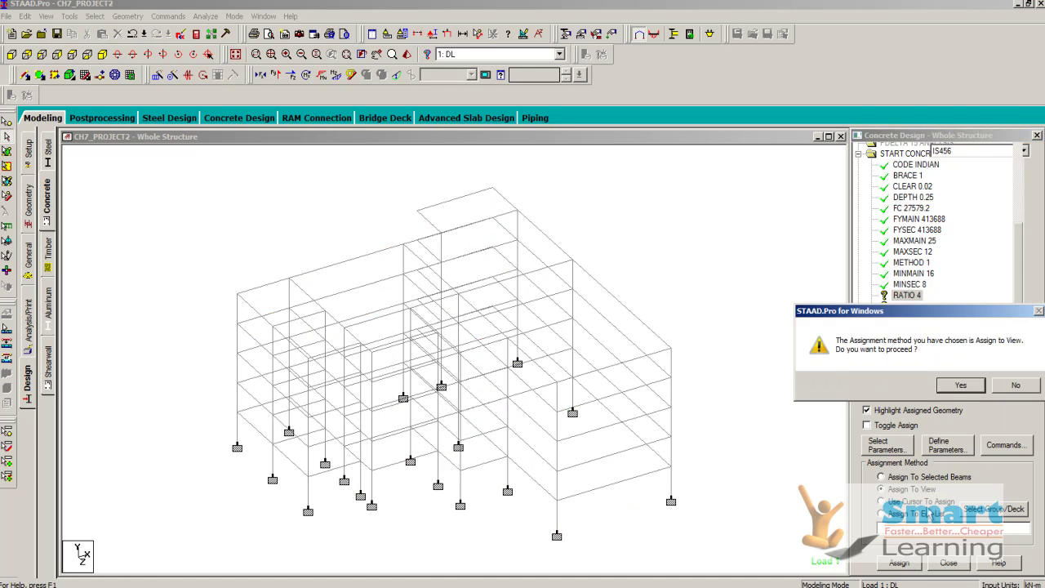
click(957, 390)
click(905, 307)
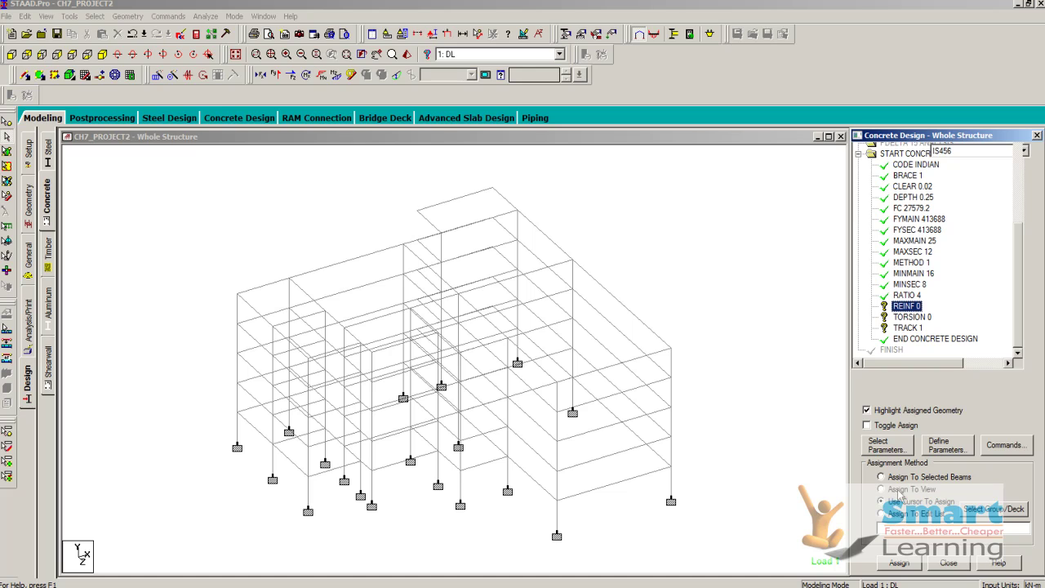
click(900, 563)
click(961, 387)
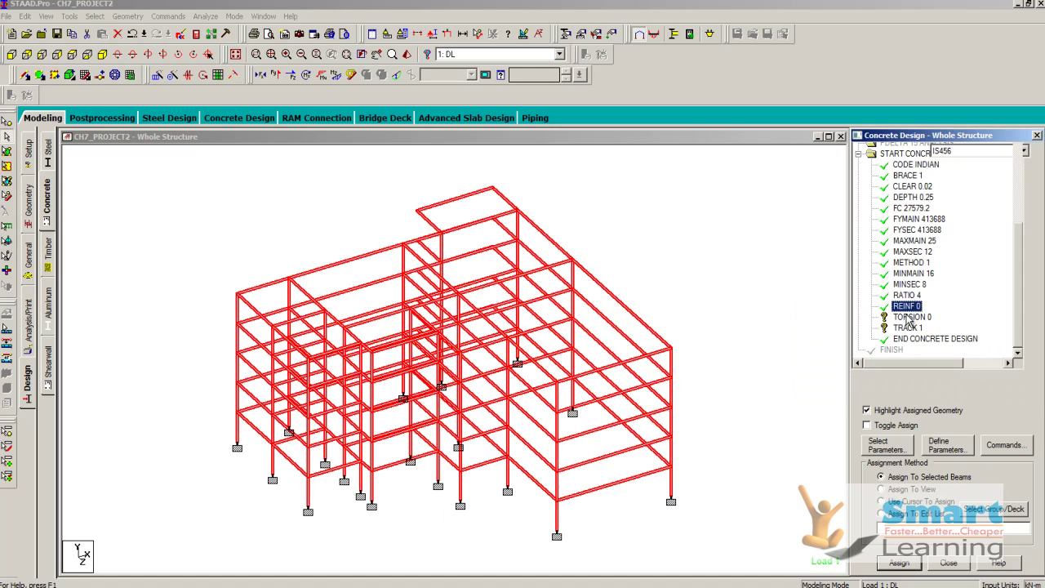
Assign the TORSION 0 and TRACK 1 parameters to all members in the view
click(909, 318)
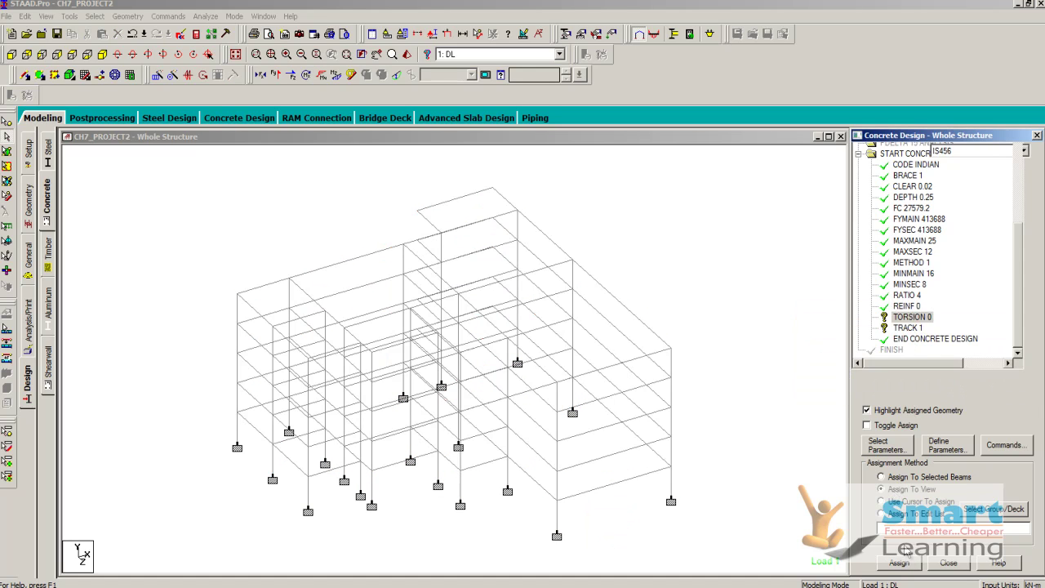
click(901, 563)
click(954, 385)
click(907, 328)
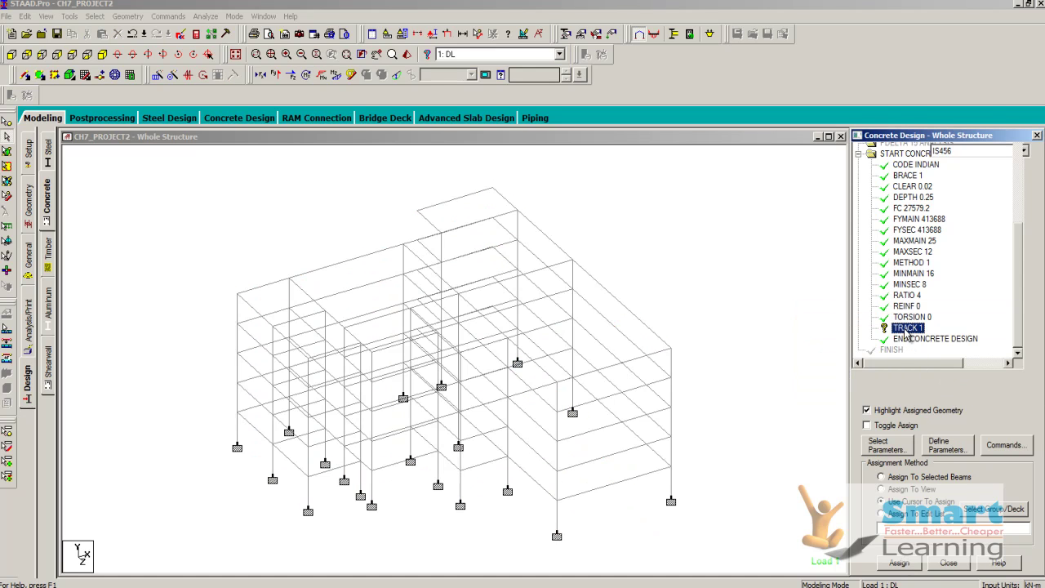
click(899, 565)
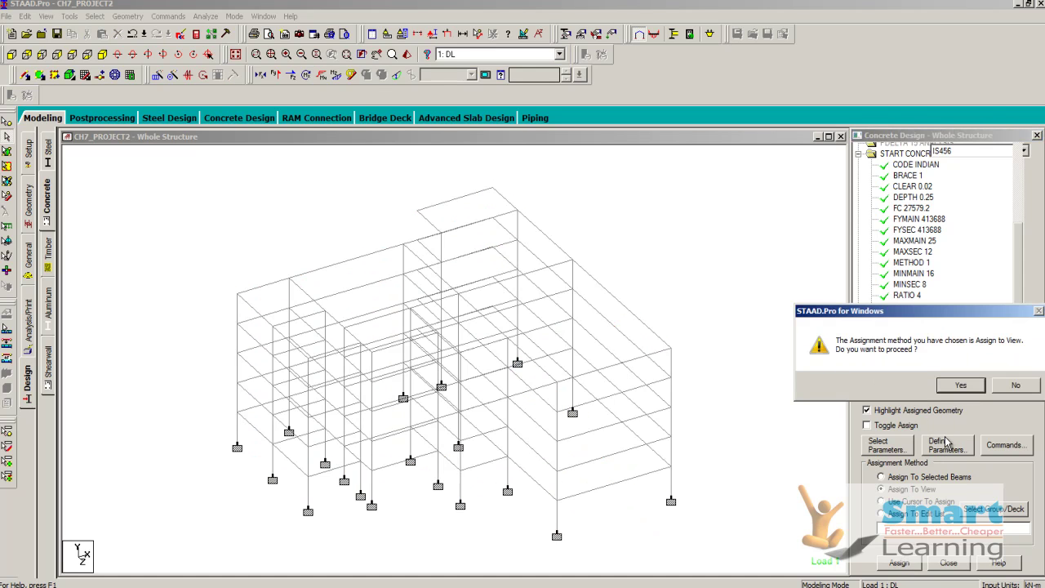
click(953, 387)
Add the DESIGN BEAM and DESIGN COLUMN commands to the concrete design and finish defining design commands
click(1011, 449)
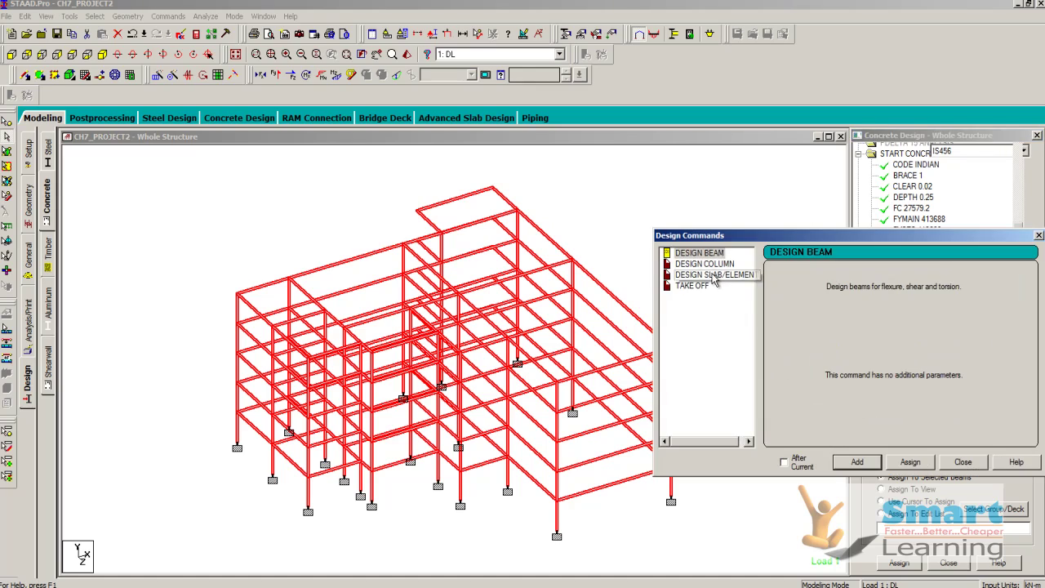
click(858, 463)
click(712, 264)
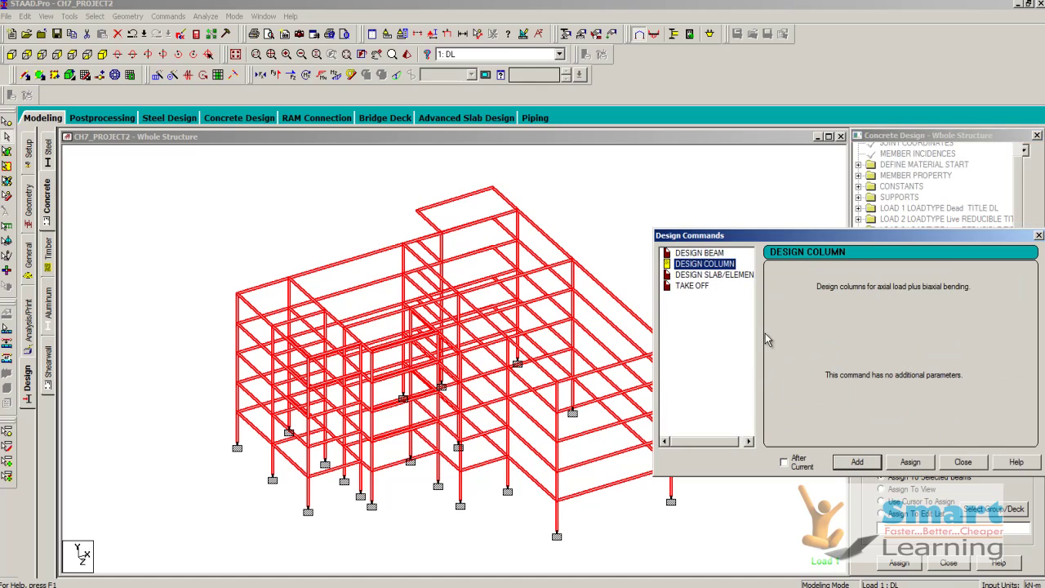
click(855, 463)
click(960, 462)
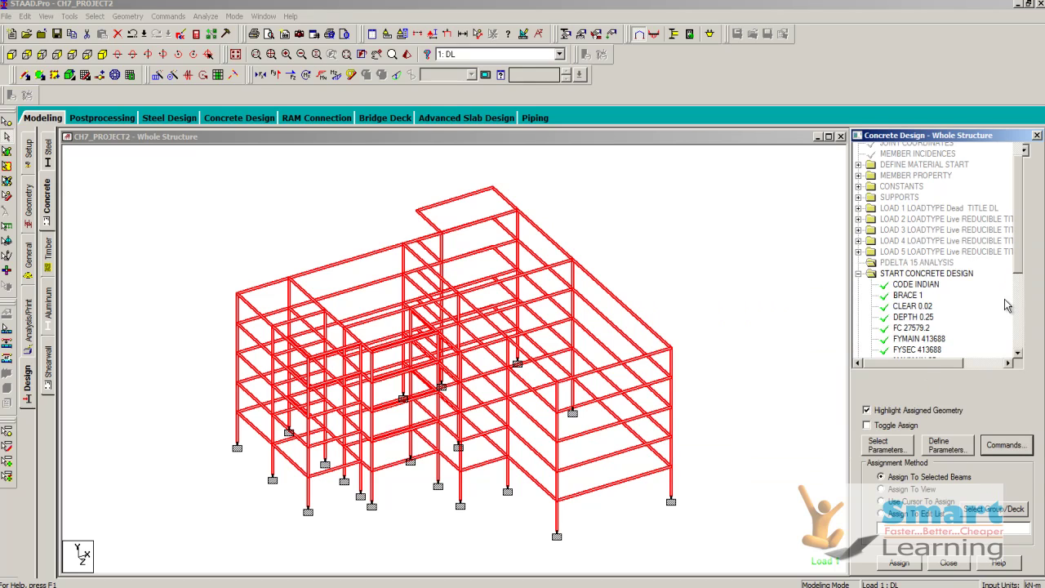
Assign the DESIGN BEAM command to all members parallel to the X and Z axes
scroll(1017, 270, down, 4)
click(789, 309)
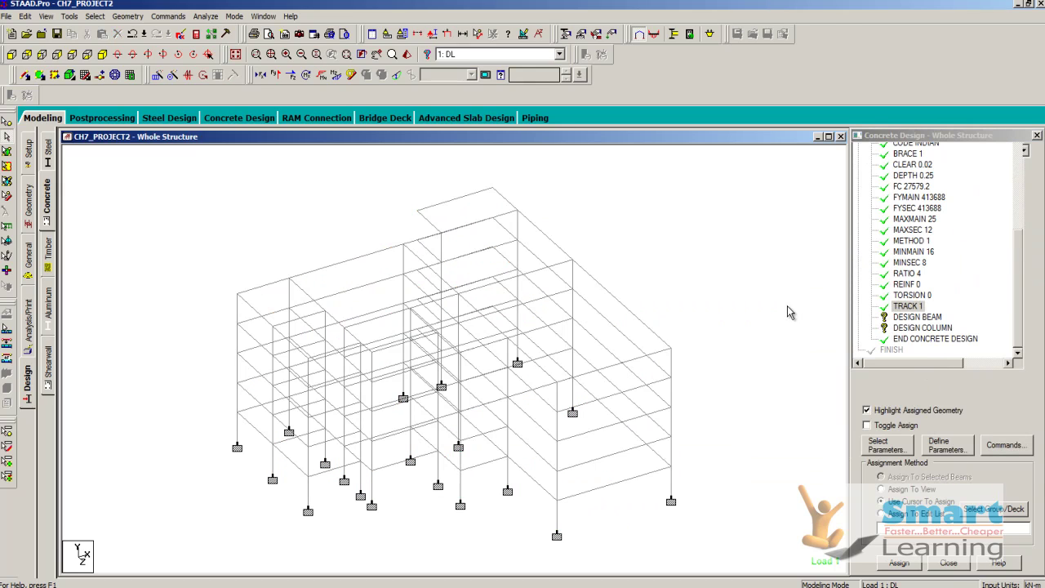
click(897, 318)
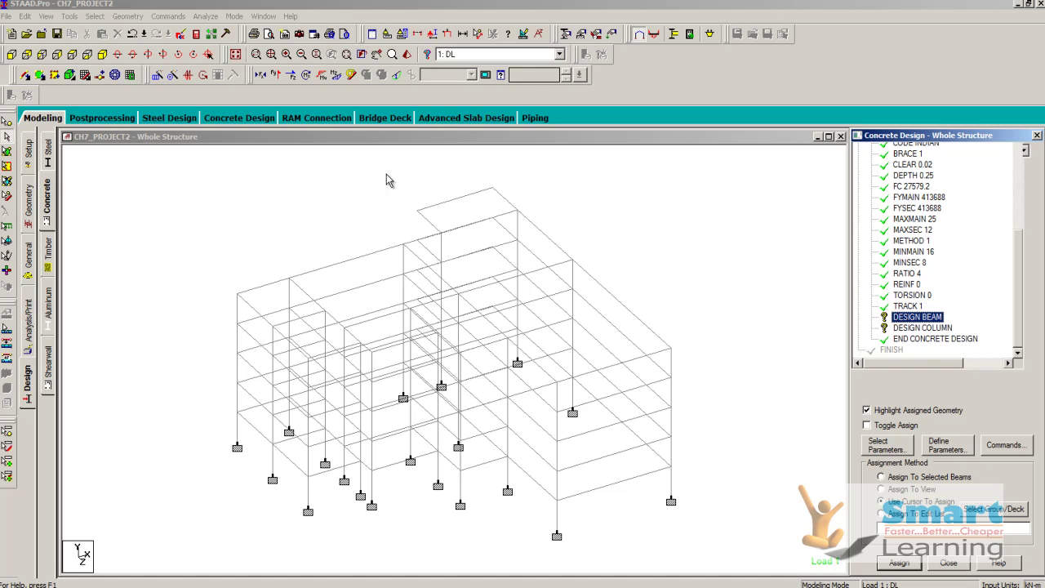
click(94, 17)
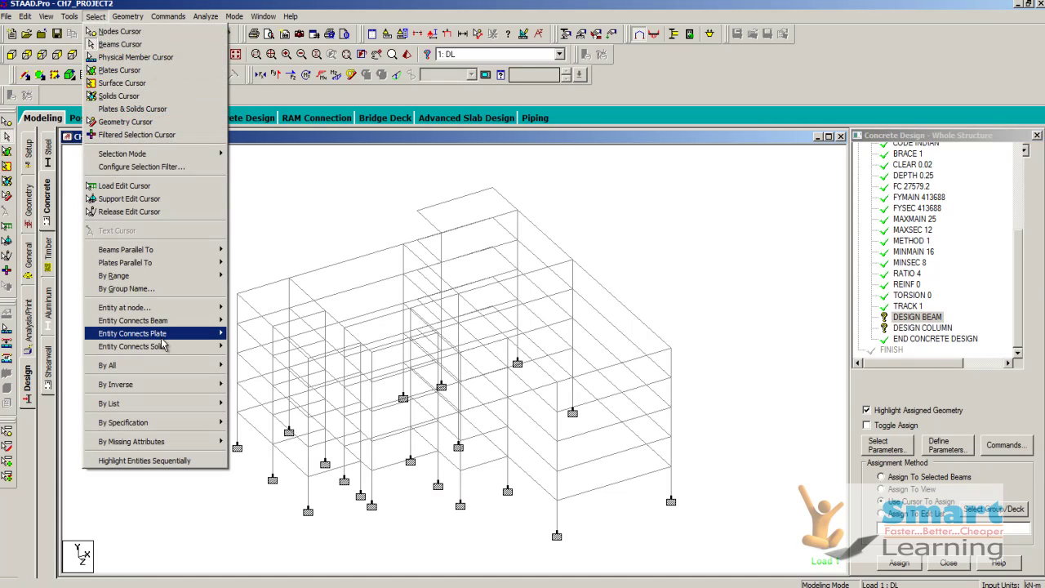
mouse_move(211, 252)
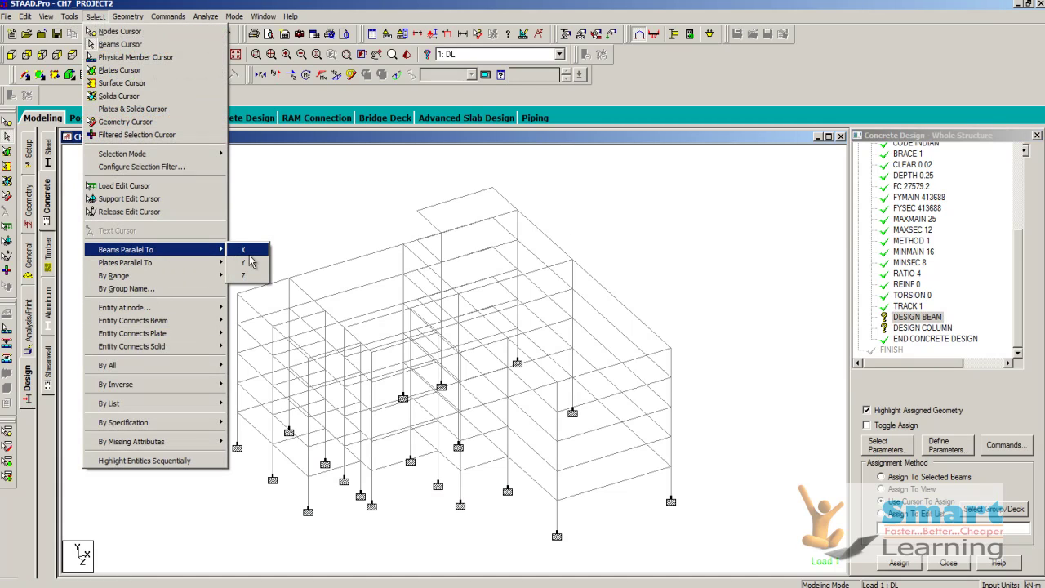
click(243, 250)
click(95, 16)
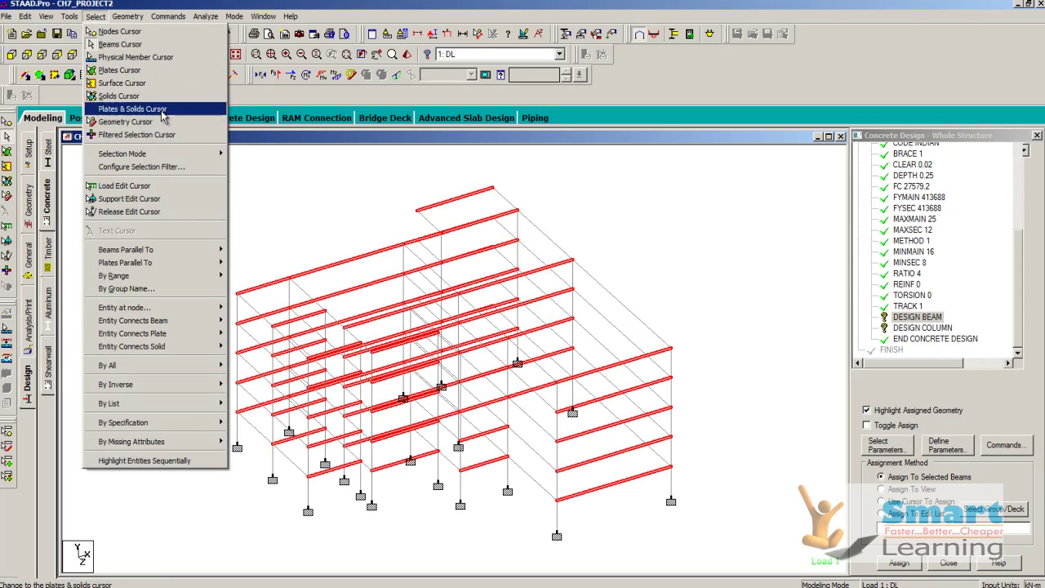
mouse_move(214, 250)
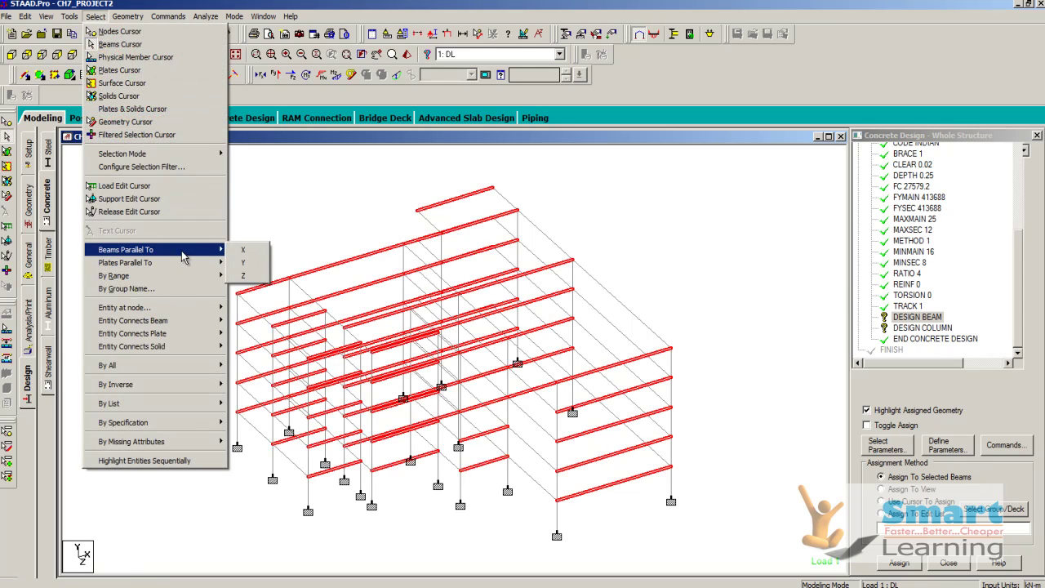
click(249, 278)
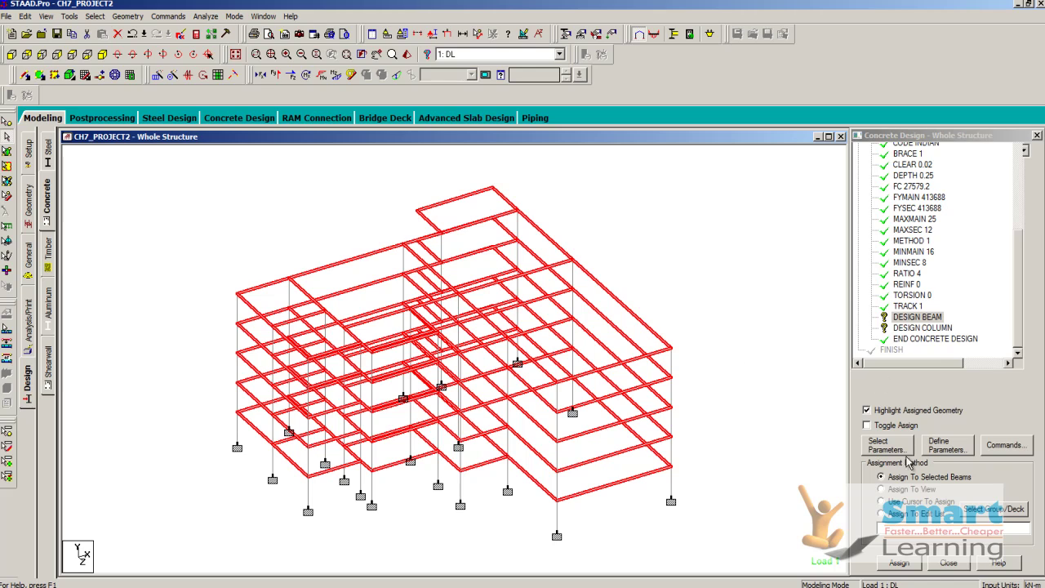
click(901, 563)
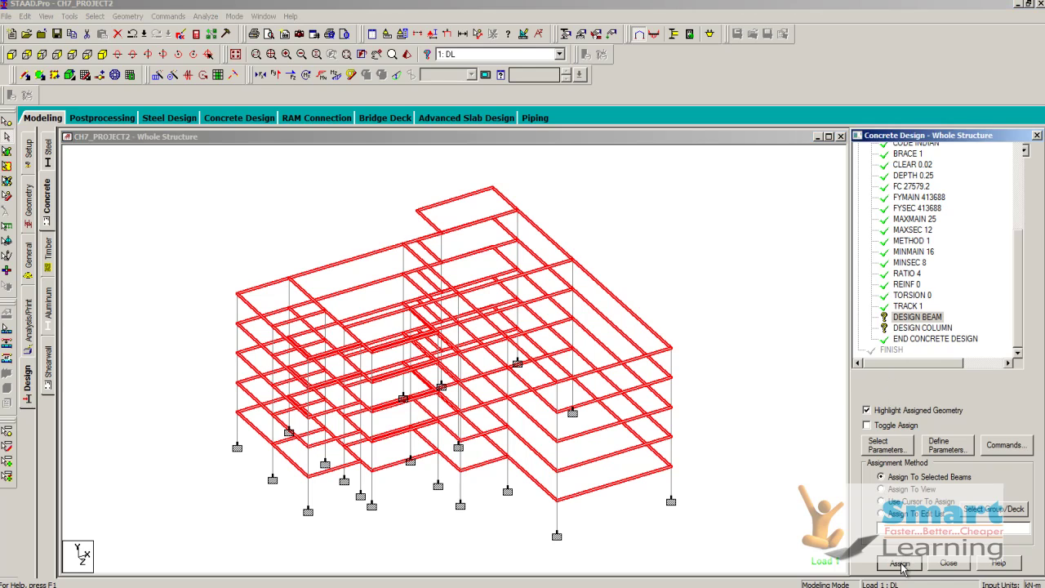
click(954, 387)
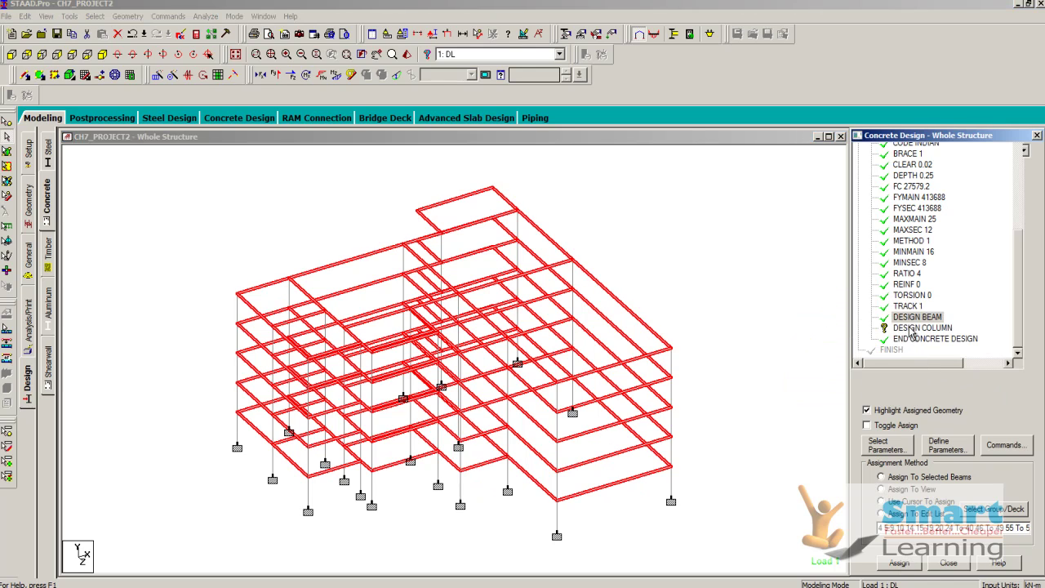
Select the members parallel to the Y axis for the DESIGN COLUMN command
click(912, 330)
click(95, 16)
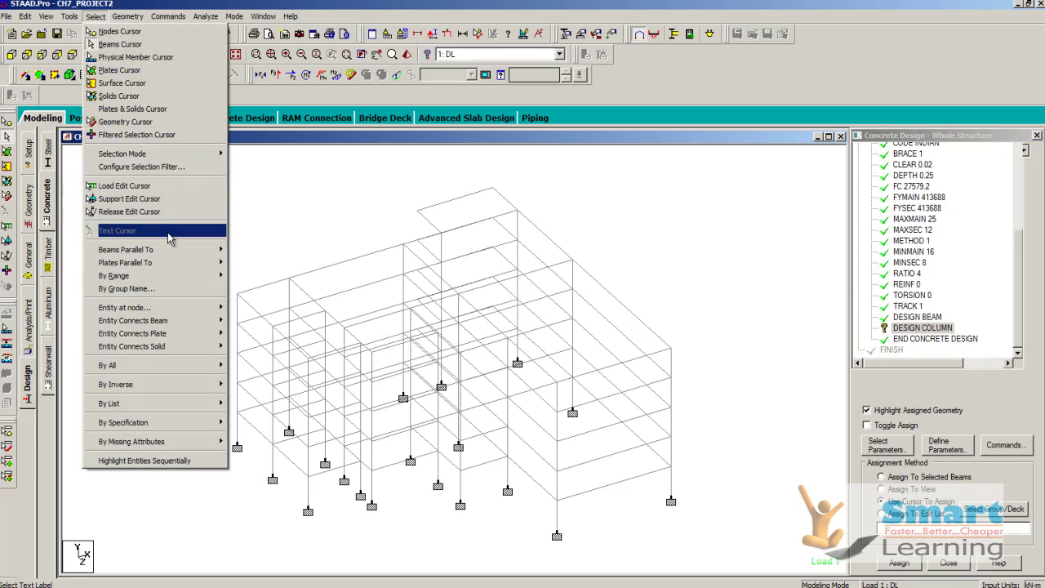
mouse_move(172, 250)
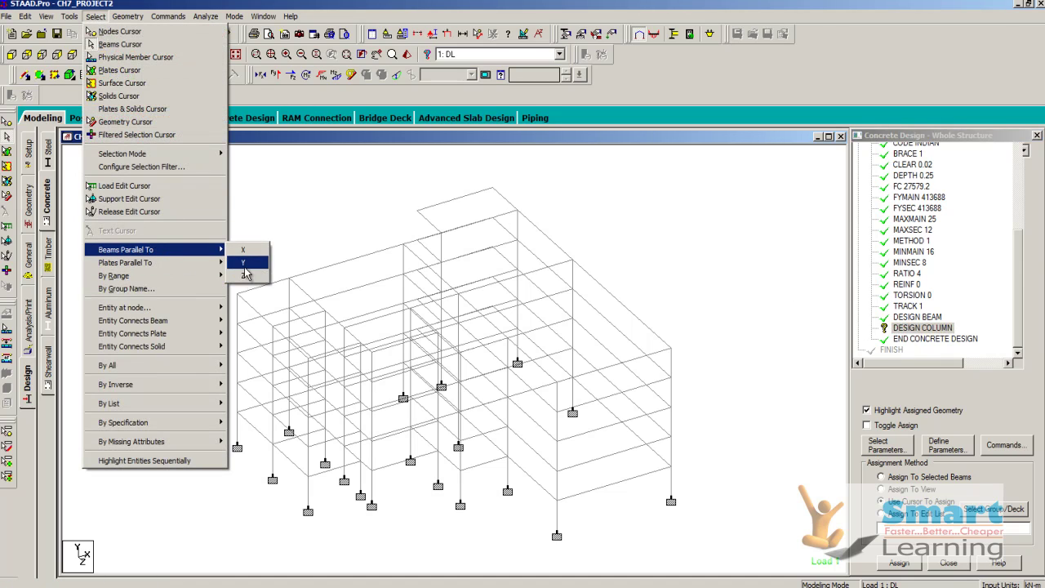
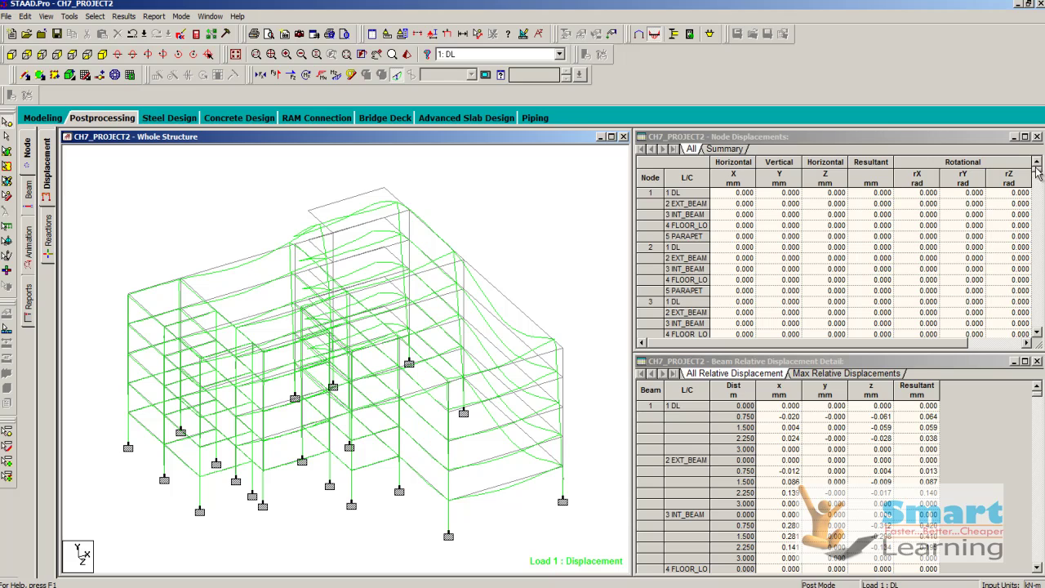
Review the node displacement results, highlighting the DL row of node 84, and display the support reactions
drag(1037, 173, 1037, 267)
scroll(822, 260, down, 1)
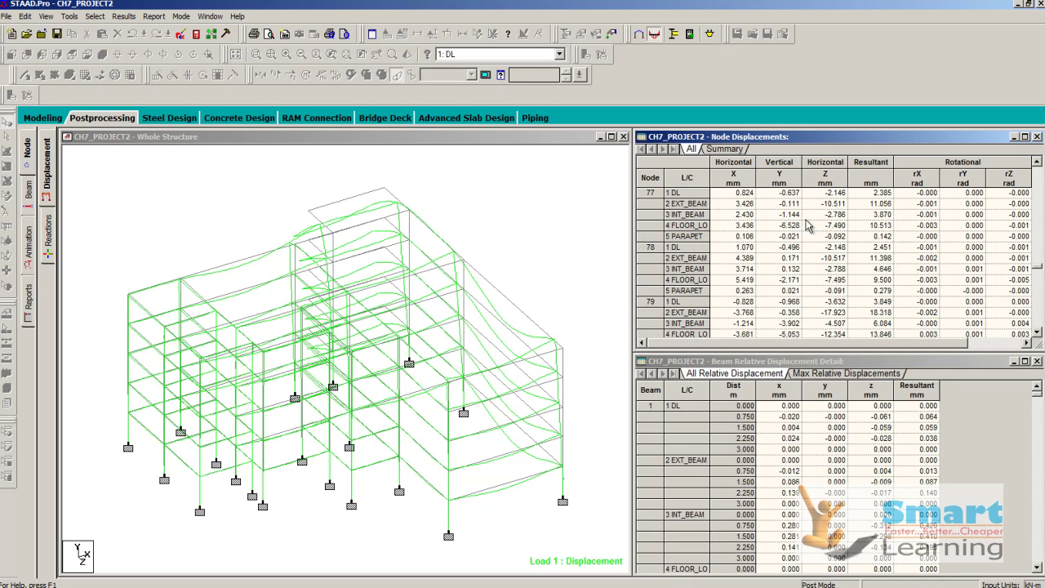
scroll(825, 290, down, 1)
scroll(823, 293, down, 5)
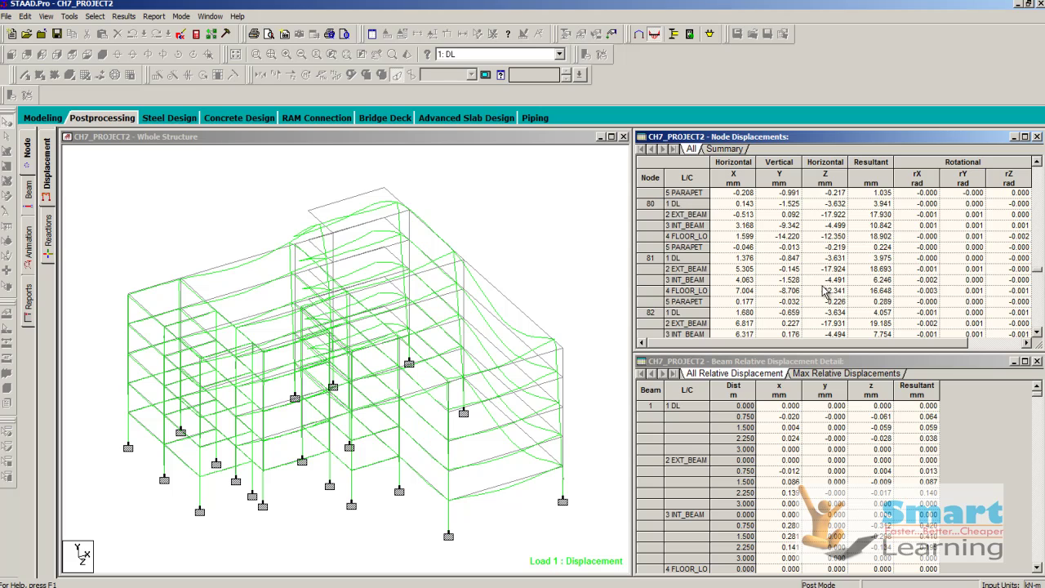
scroll(824, 292, down, 5)
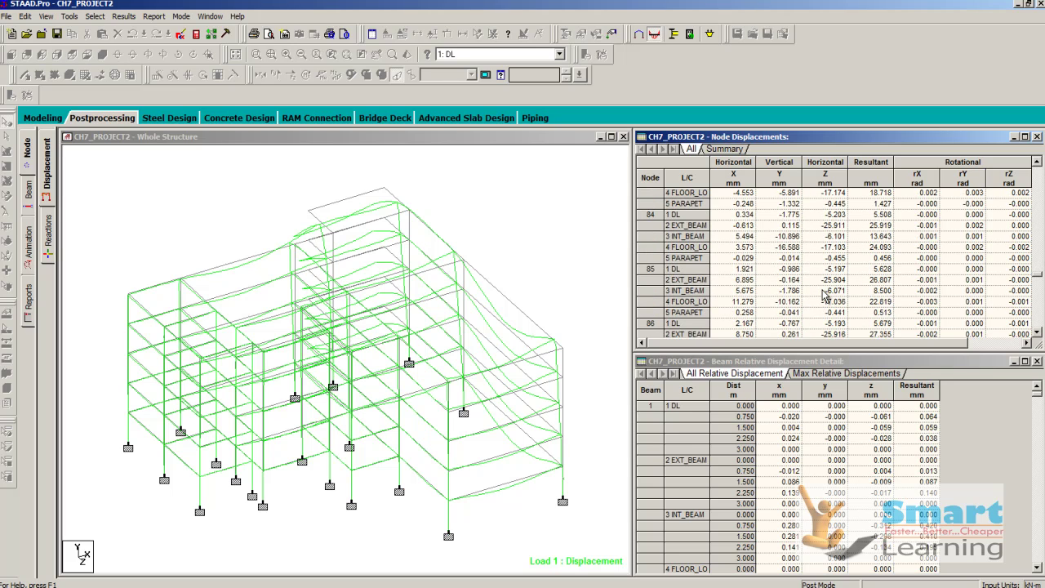
click(654, 214)
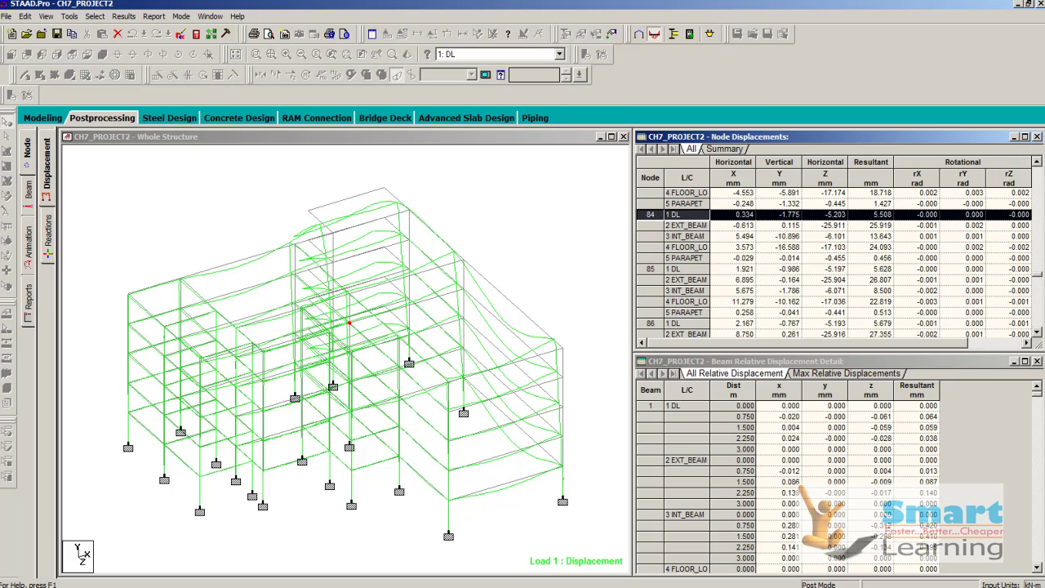
click(49, 241)
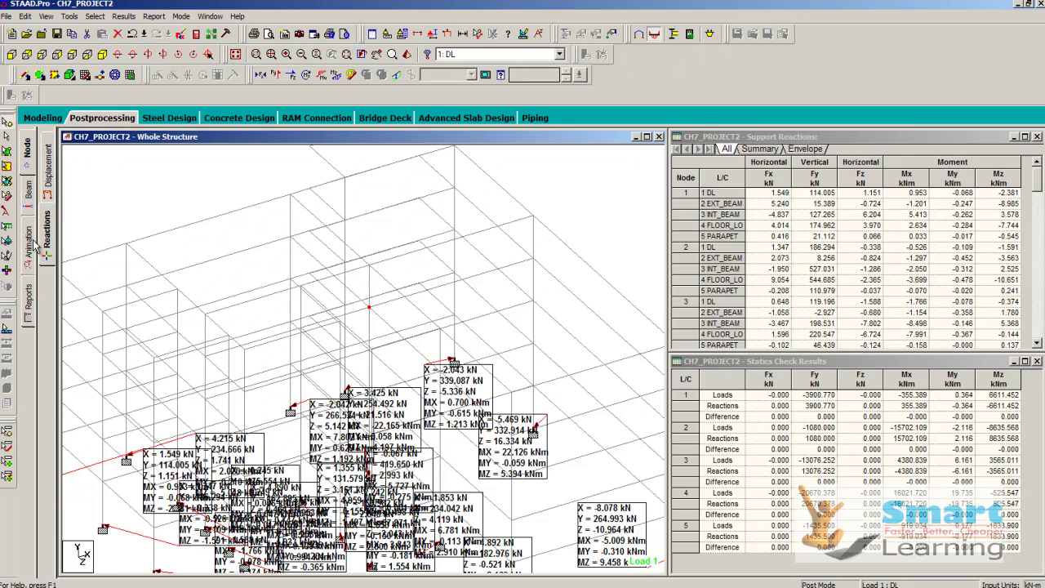
Display the beam force results and review the maximum axial forces, bending moments and shear forces
click(29, 193)
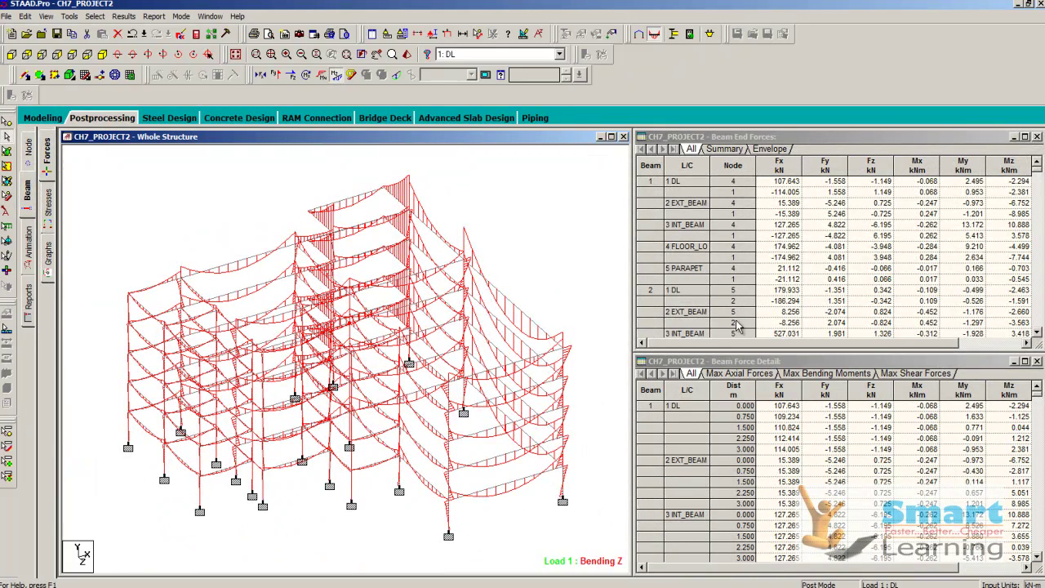
click(728, 375)
click(822, 374)
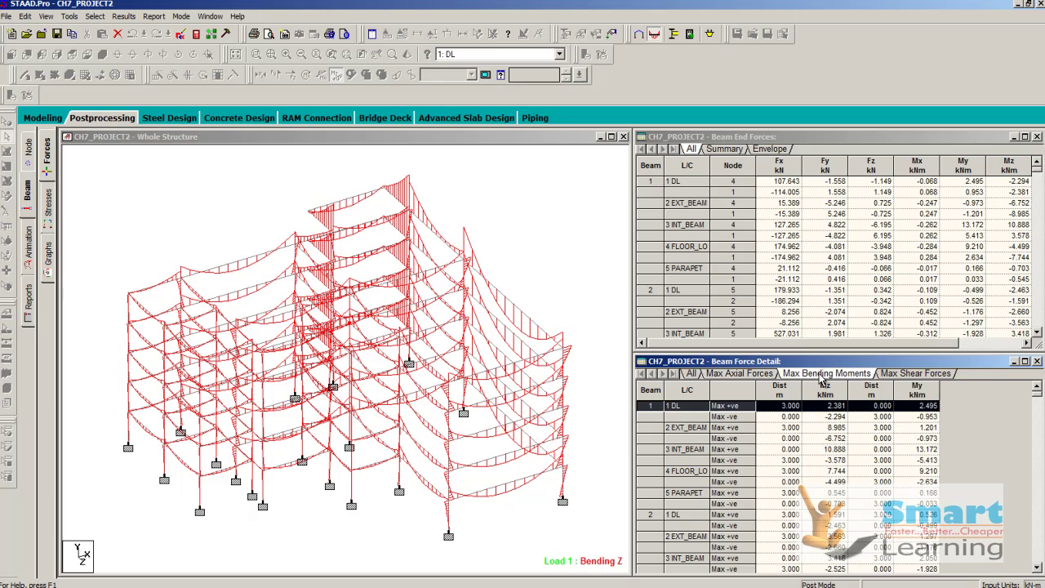
click(911, 376)
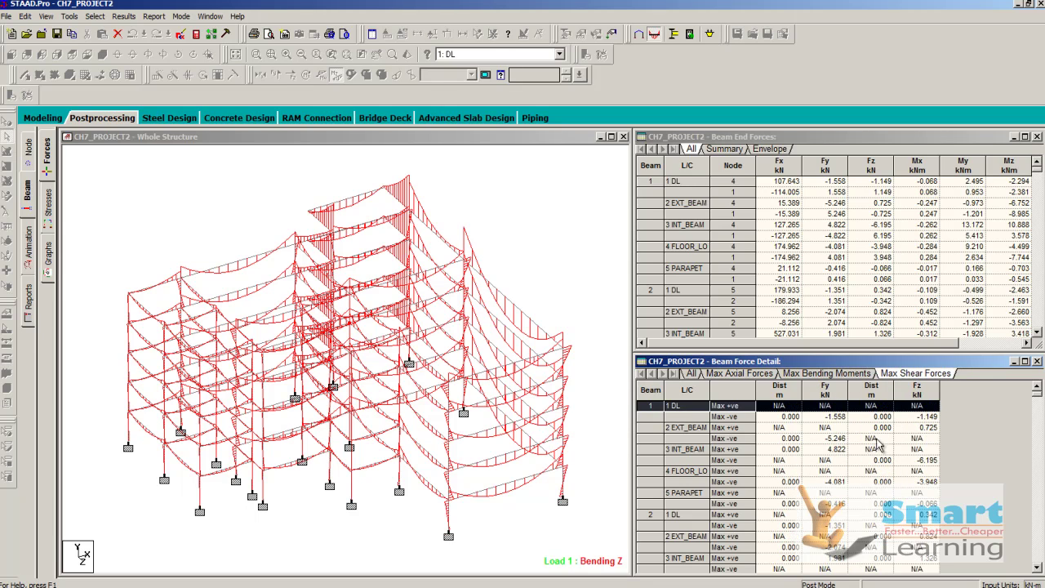
Examine the maximum shear forces of the beams, highlighting the negative INT_BEAM row of beam 4 and the DL row of beam 9
scroll(853, 470, down, 2)
scroll(853, 470, down, 7)
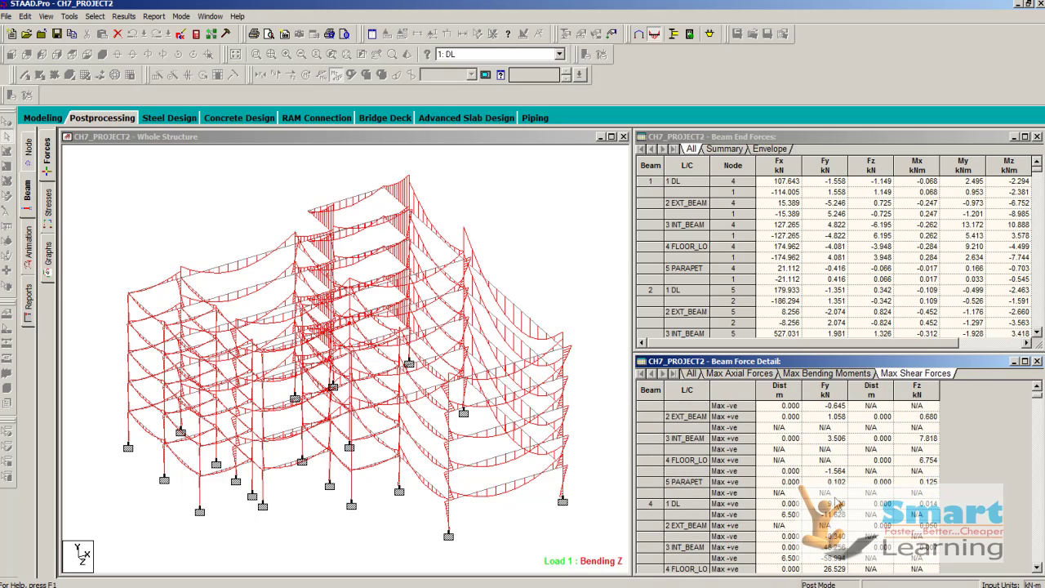
scroll(842, 511, down, 1)
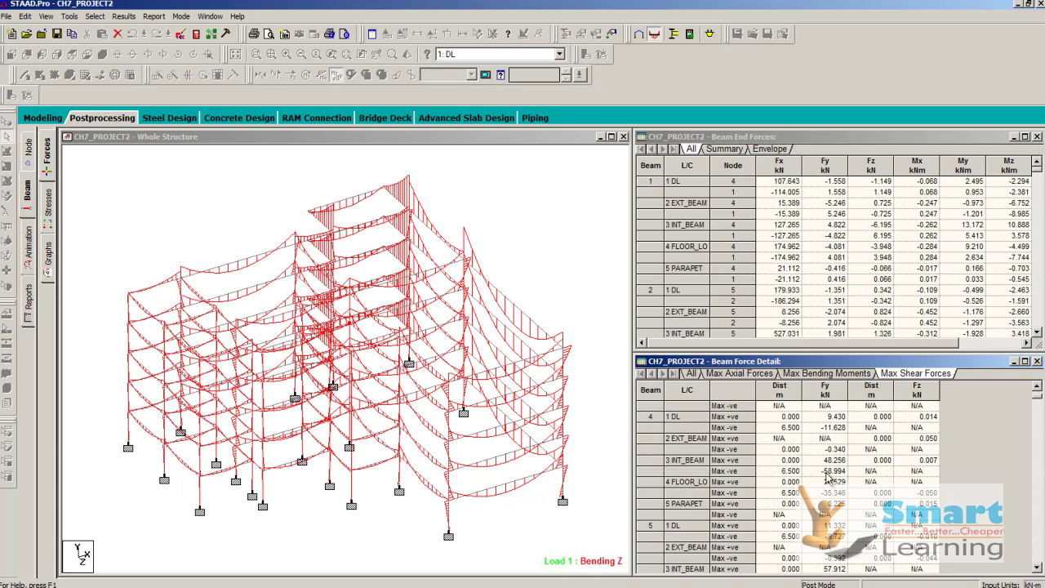
click(723, 473)
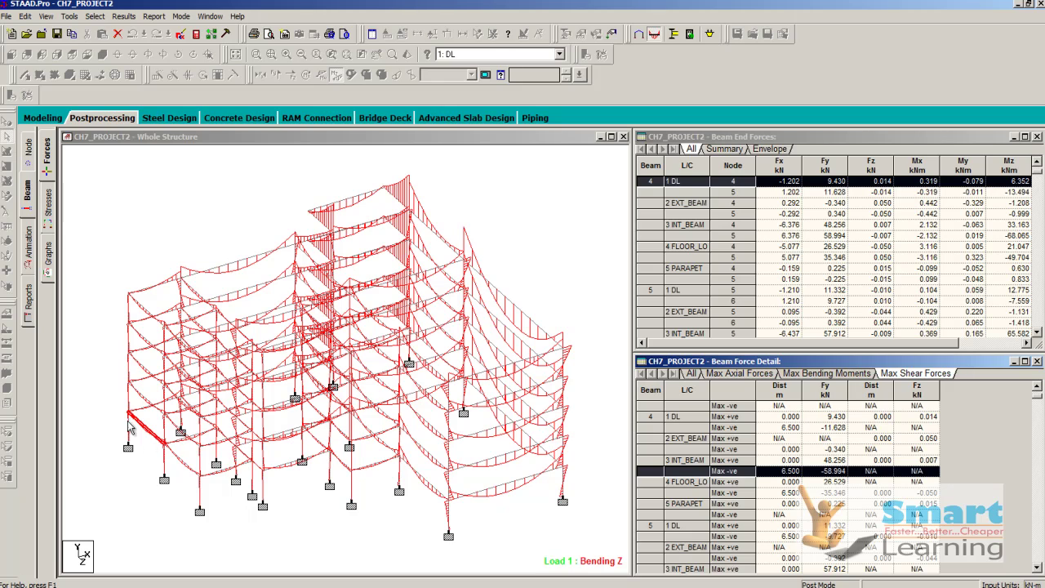
scroll(759, 497, down, 3)
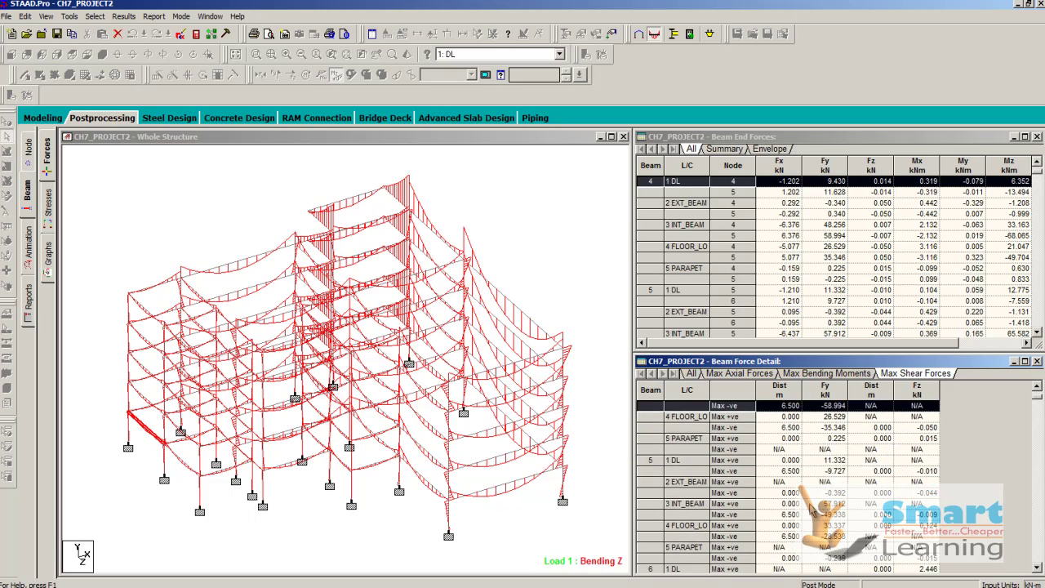
scroll(823, 506, down, 6)
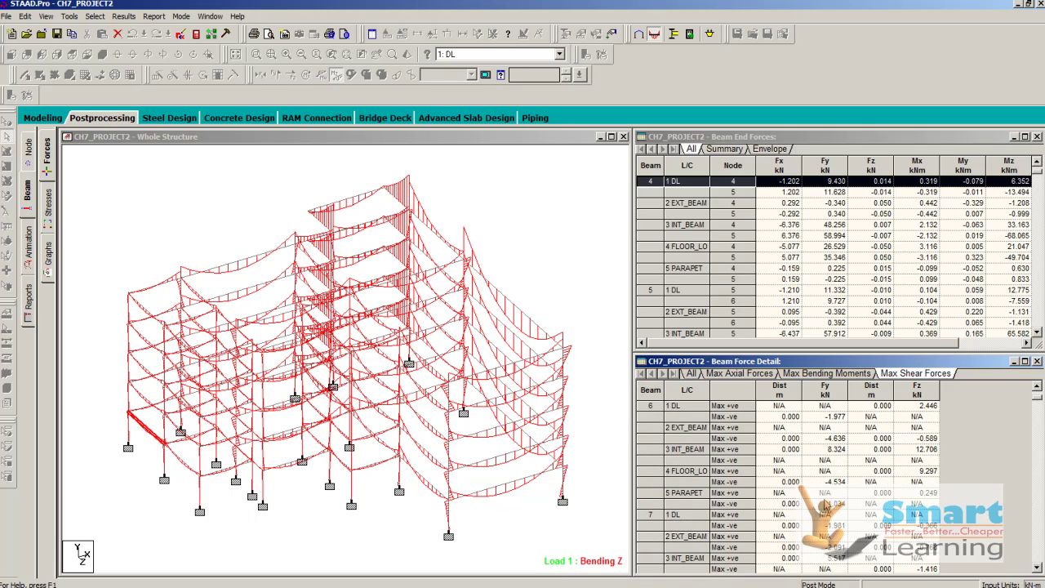
scroll(823, 506, down, 6)
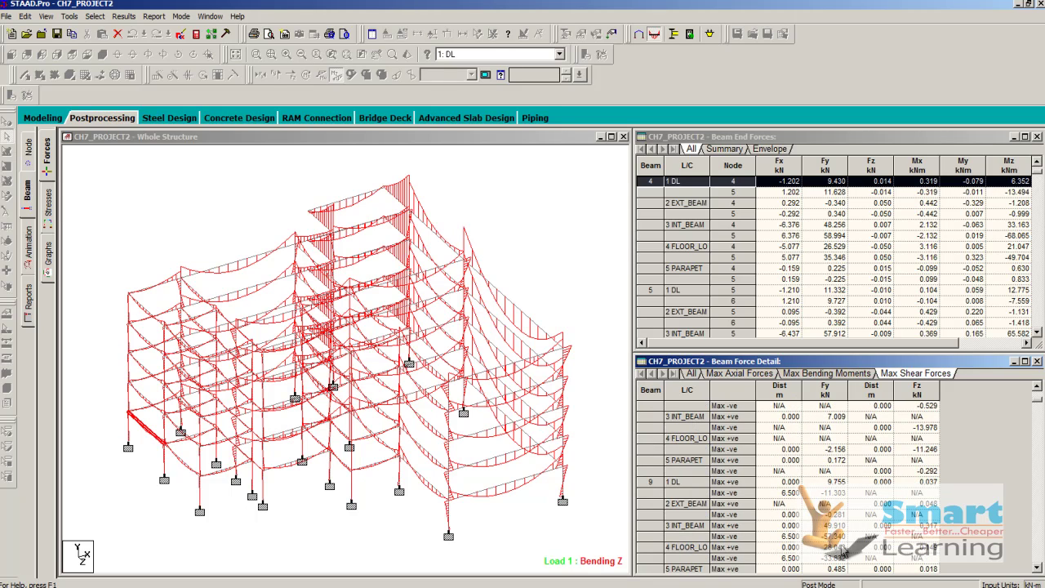
click(651, 483)
Inspect the concrete design results of beam 14, including its reinforcement layout and design loads
click(539, 280)
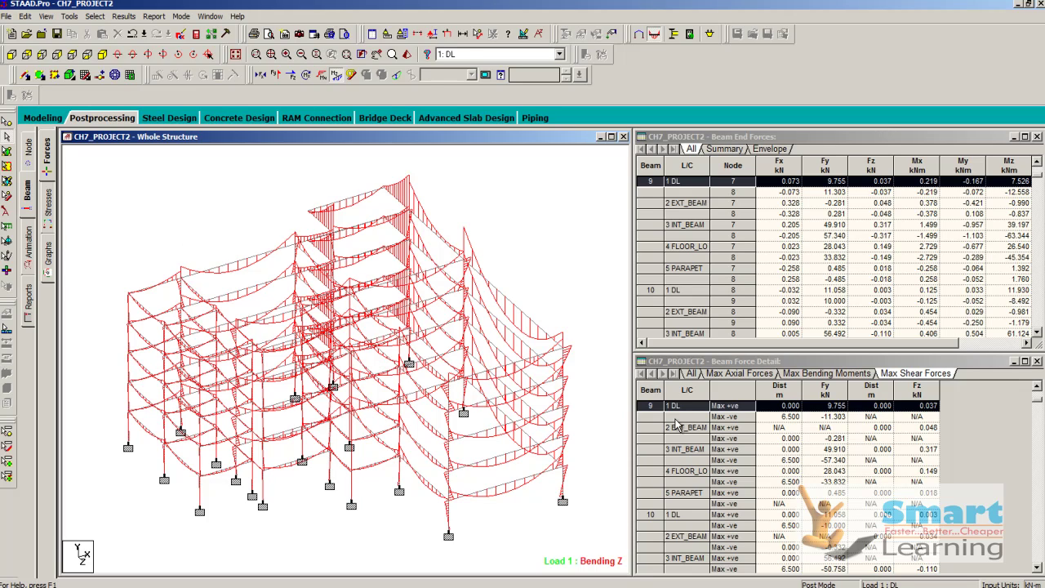
double_click(146, 374)
click(592, 163)
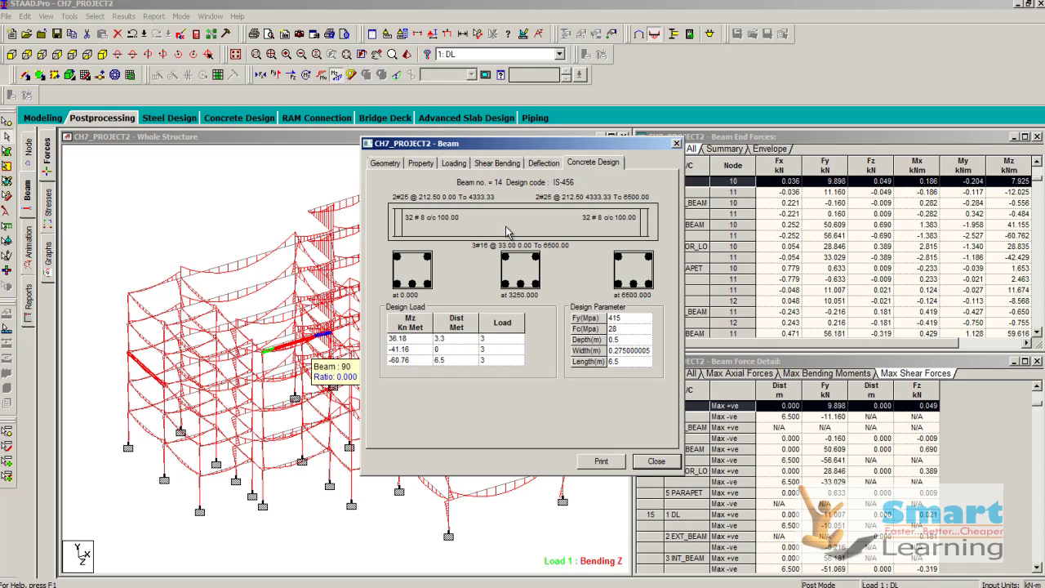
click(657, 462)
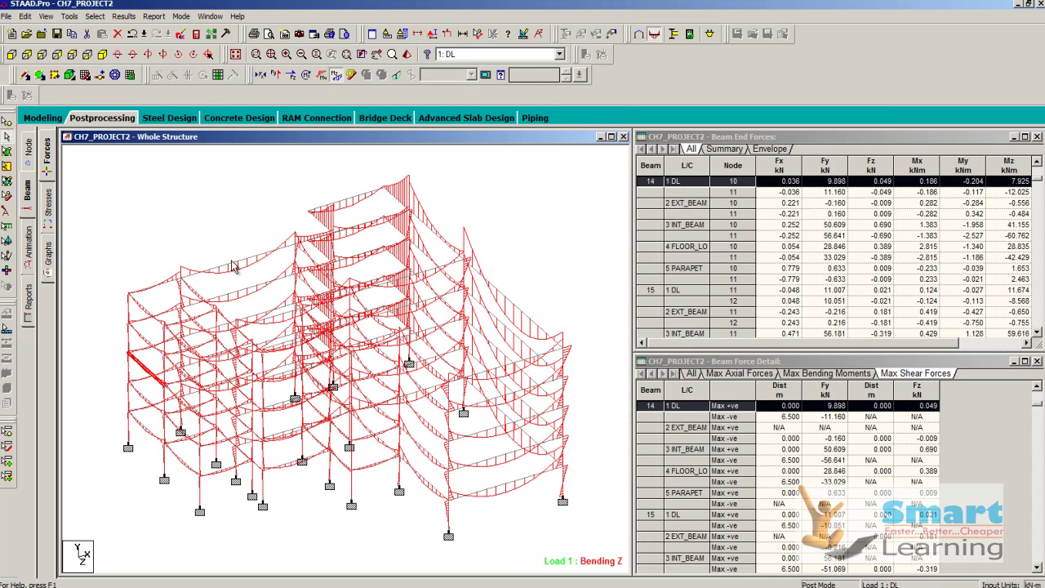
Inspect the concrete design results of column member 1, including its bar arrangement and design parameters
double_click(132, 429)
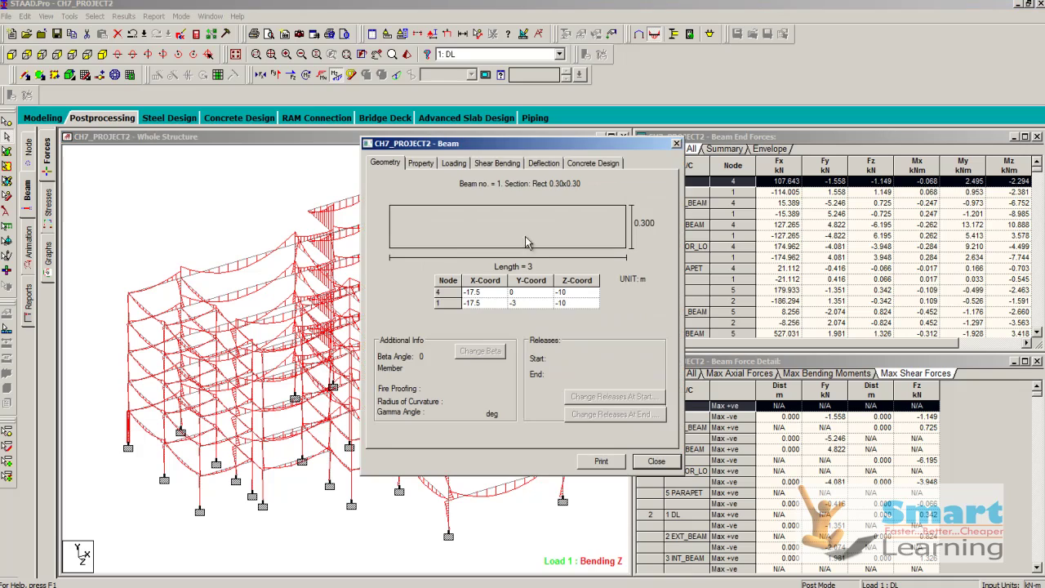
click(596, 164)
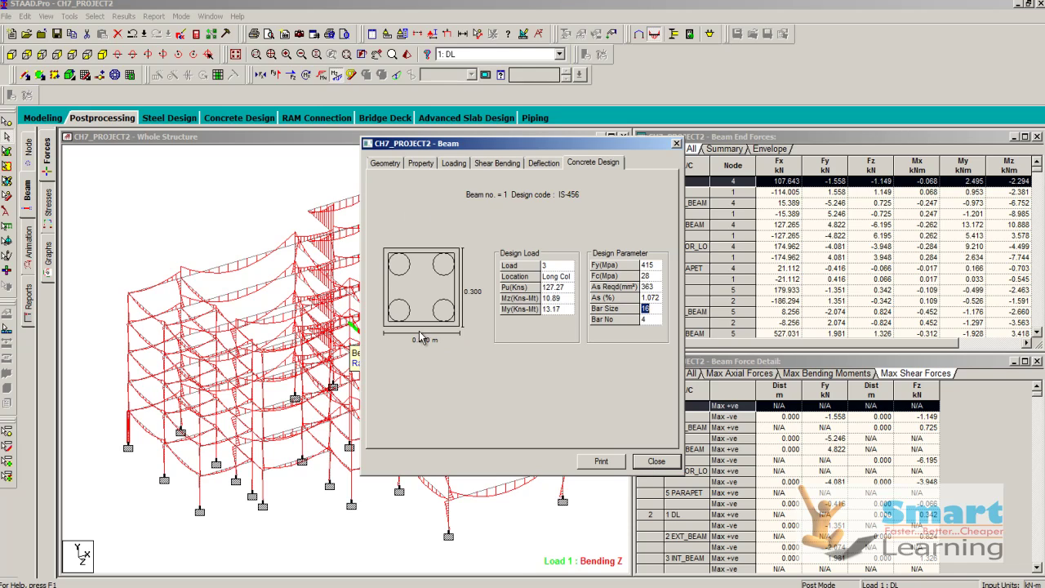
click(657, 461)
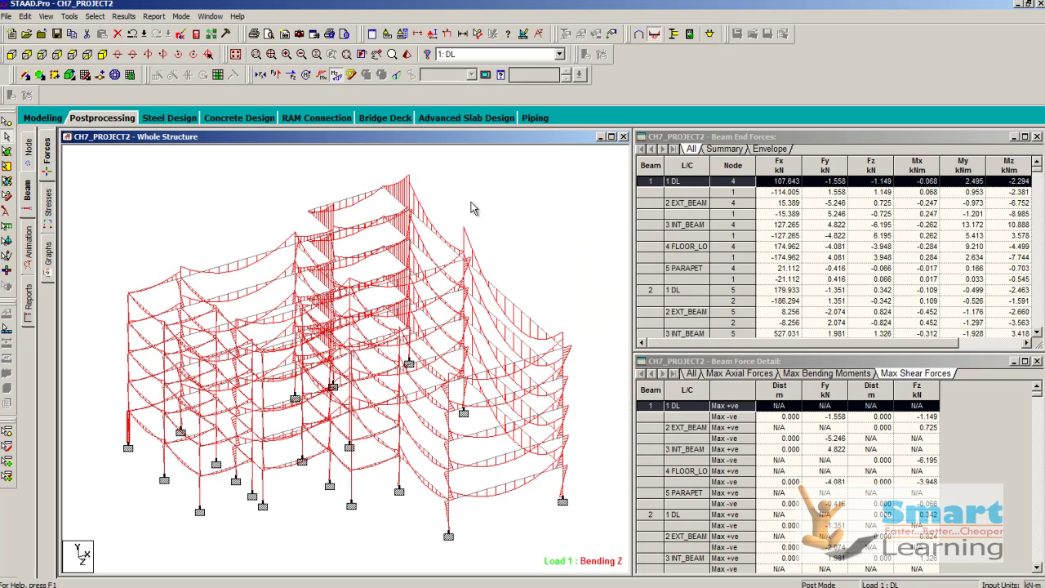
Show the Bending Y moment diagram on the whole structure in place of Bending Z for load case 1
click(510, 34)
drag(262, 278, 317, 272)
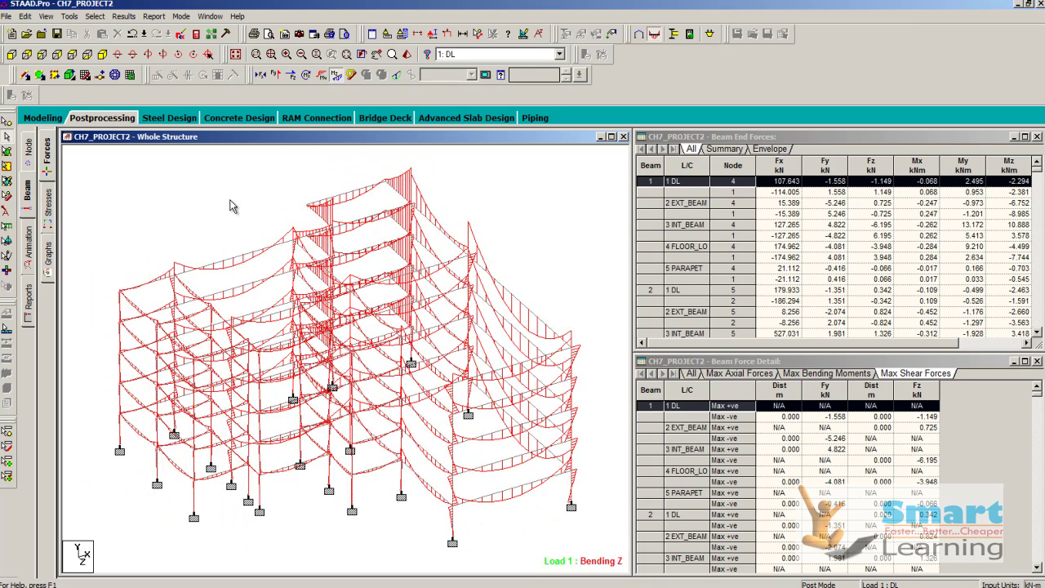
click(322, 82)
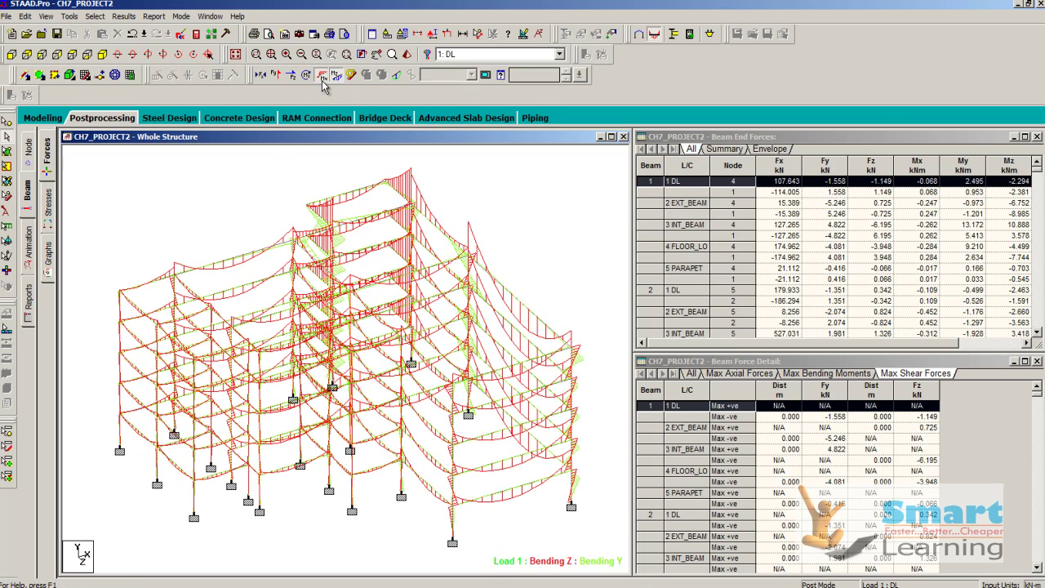
click(334, 76)
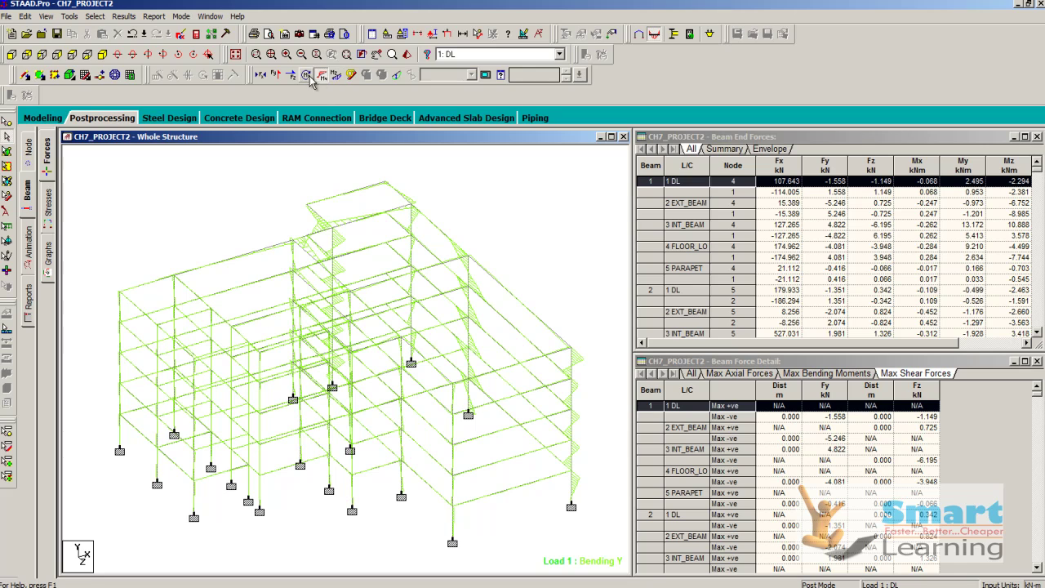
View the Torsion diagram on the whole structure, and replace the force diagrams with the Beam Stress diagram
click(307, 75)
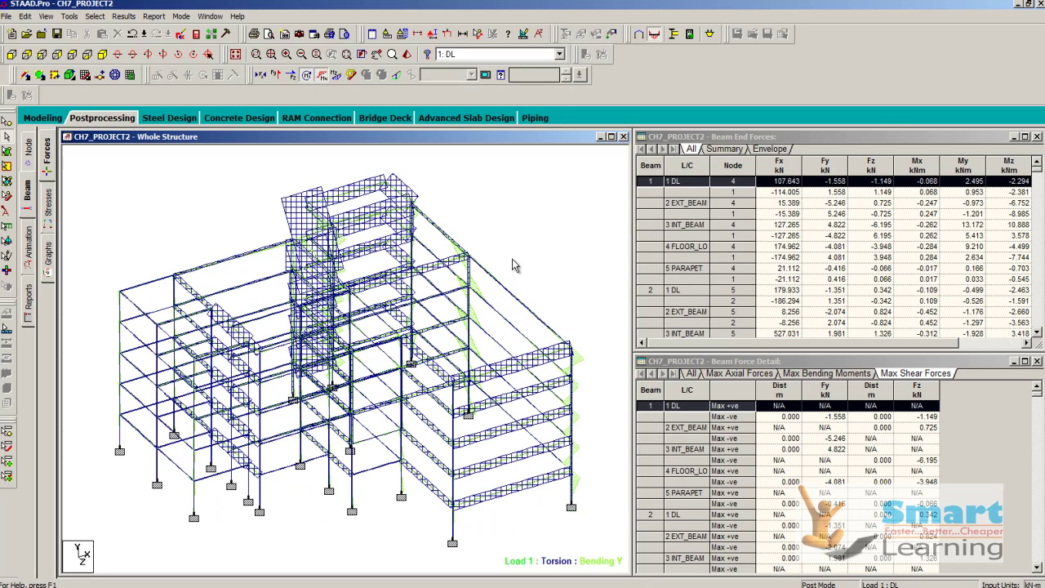
scroll(512, 265, up, 2)
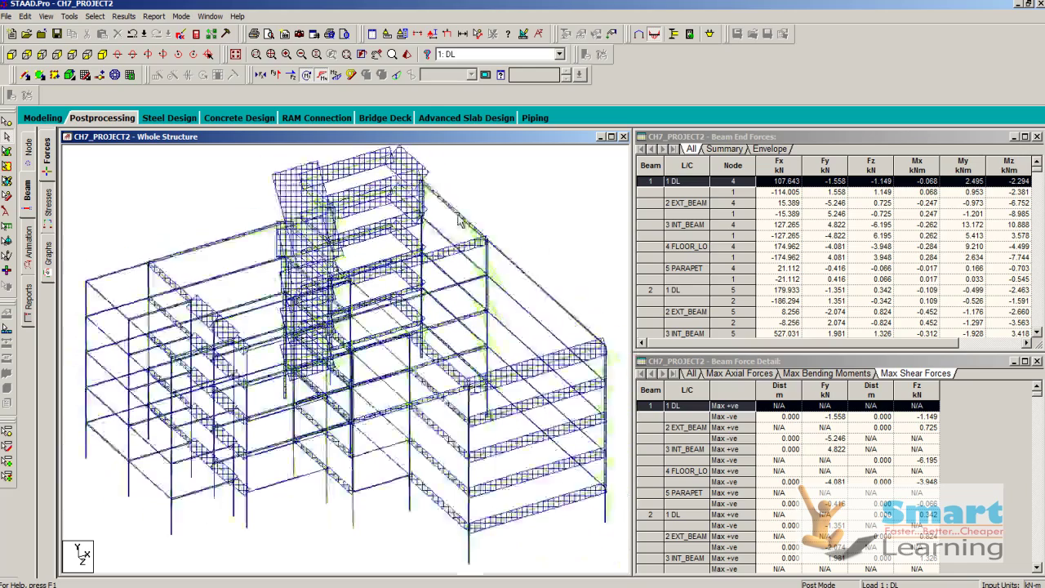
click(307, 75)
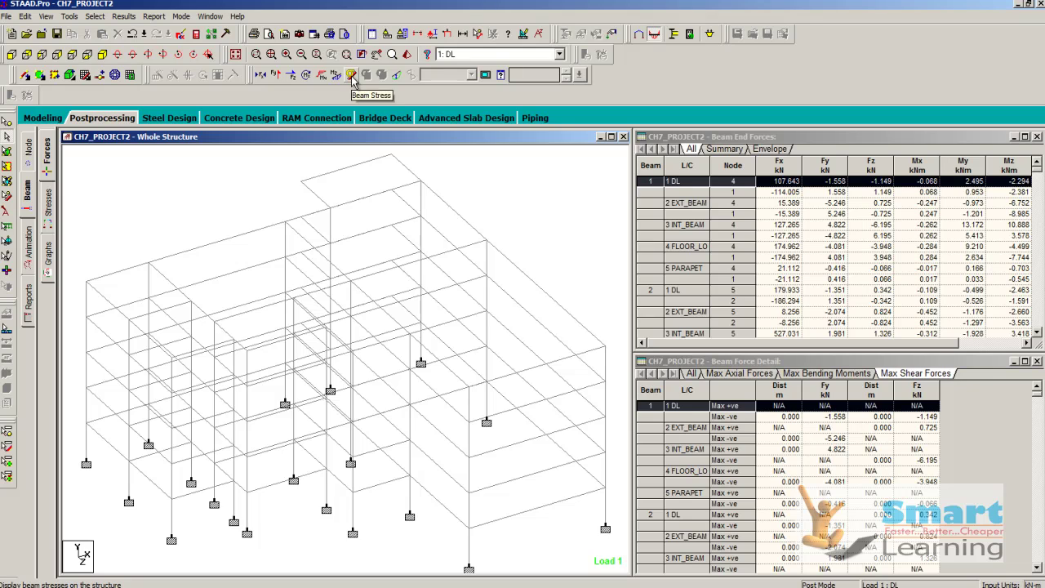
click(351, 76)
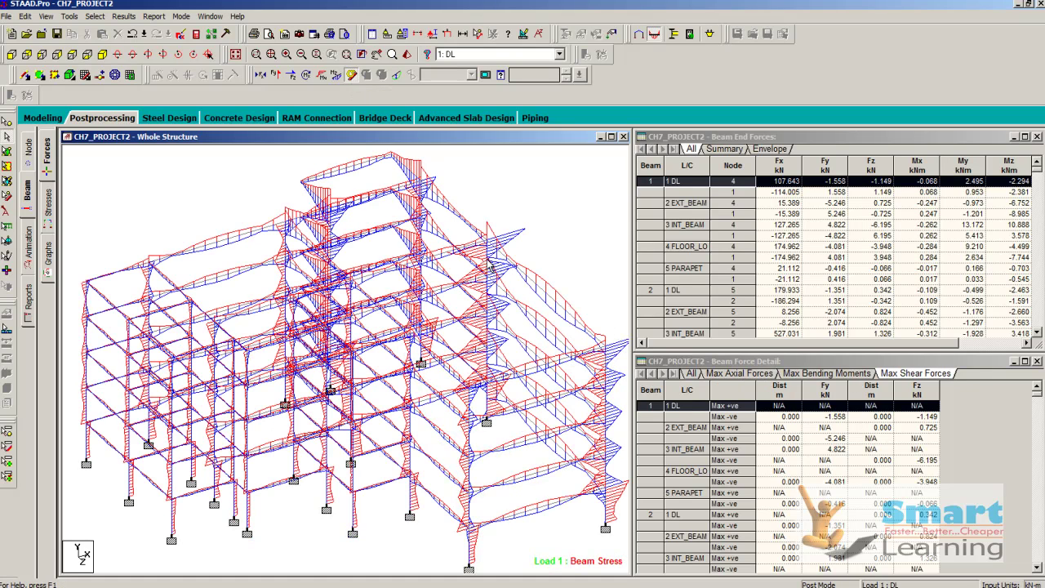
Inspect the Mz, Fy and Fx graphs of individual beams for load case 1, including beams 99, 195, 235, 142 and 5
click(49, 258)
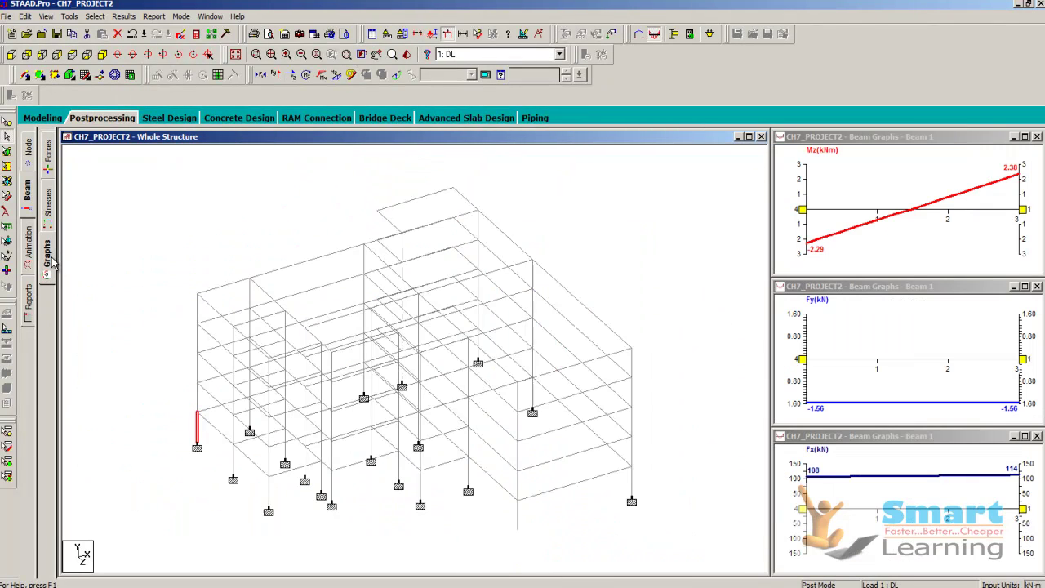
click(342, 251)
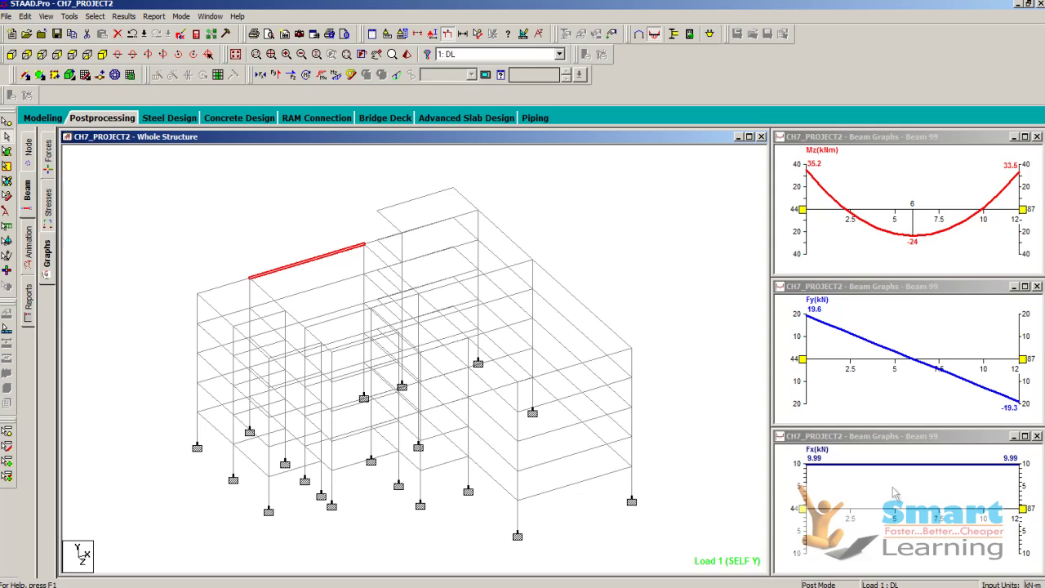
click(561, 368)
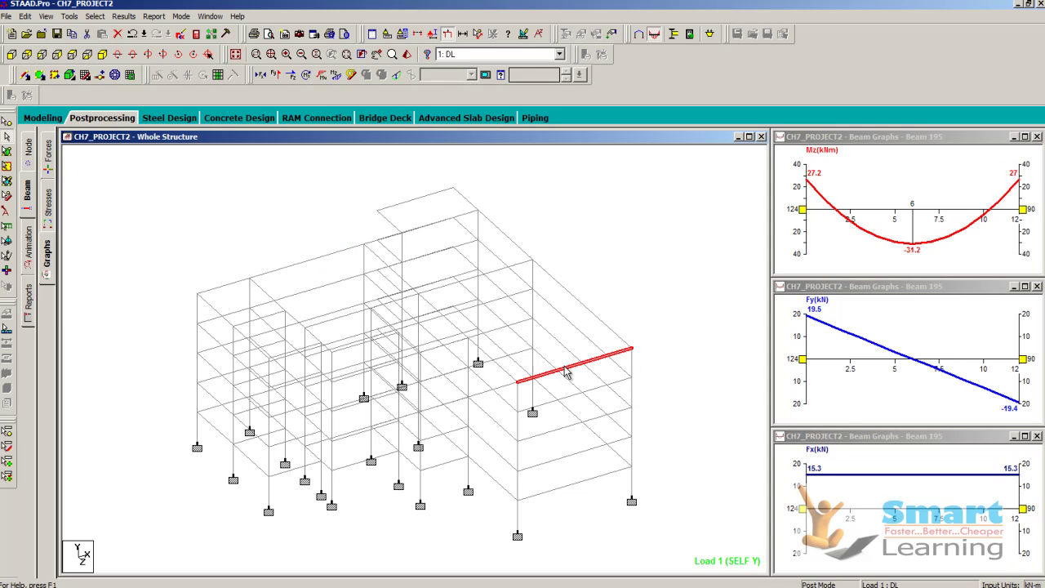
click(583, 304)
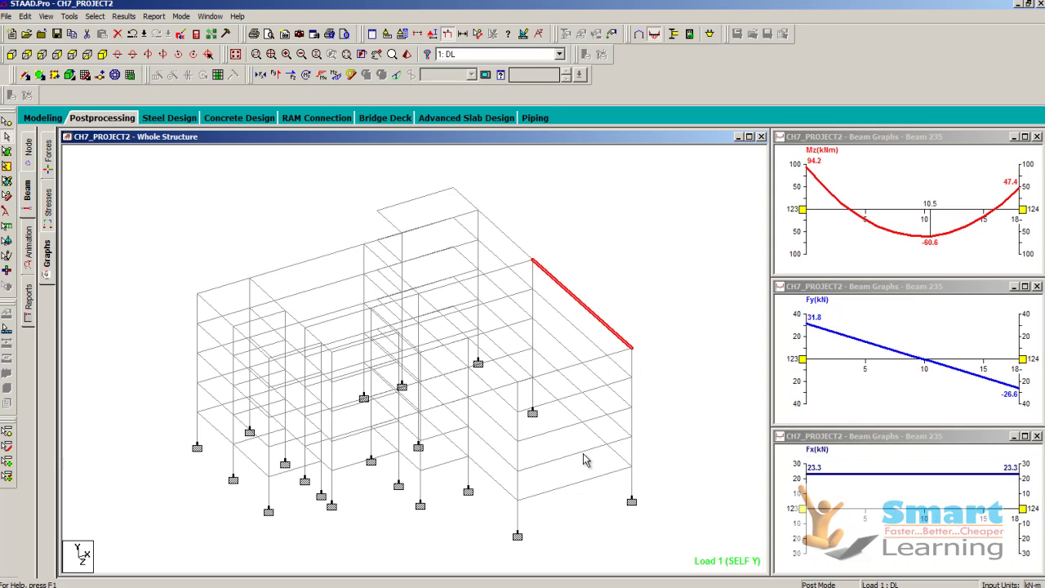
click(588, 449)
click(490, 471)
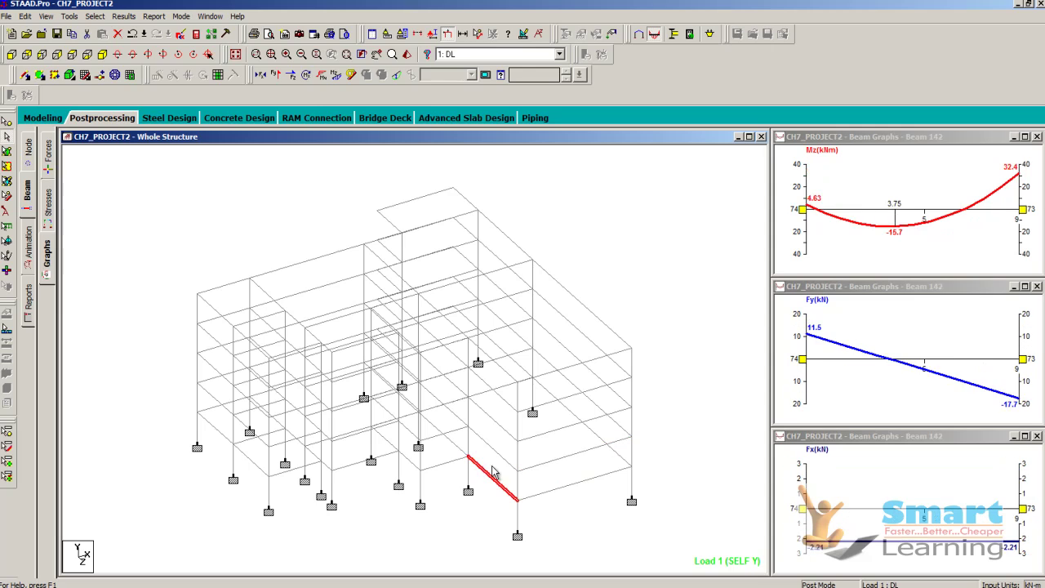
click(274, 478)
click(254, 466)
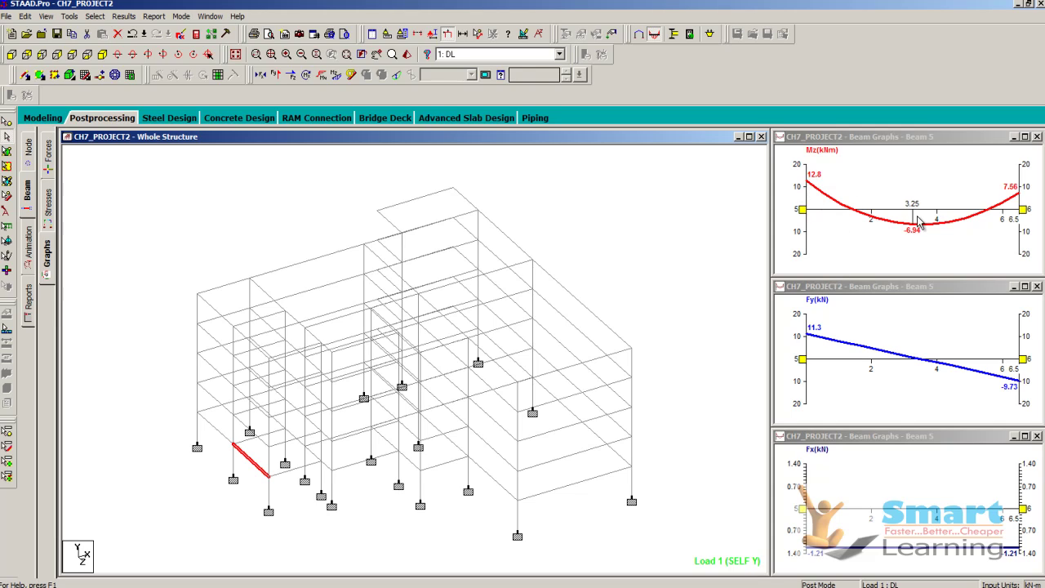
click(686, 265)
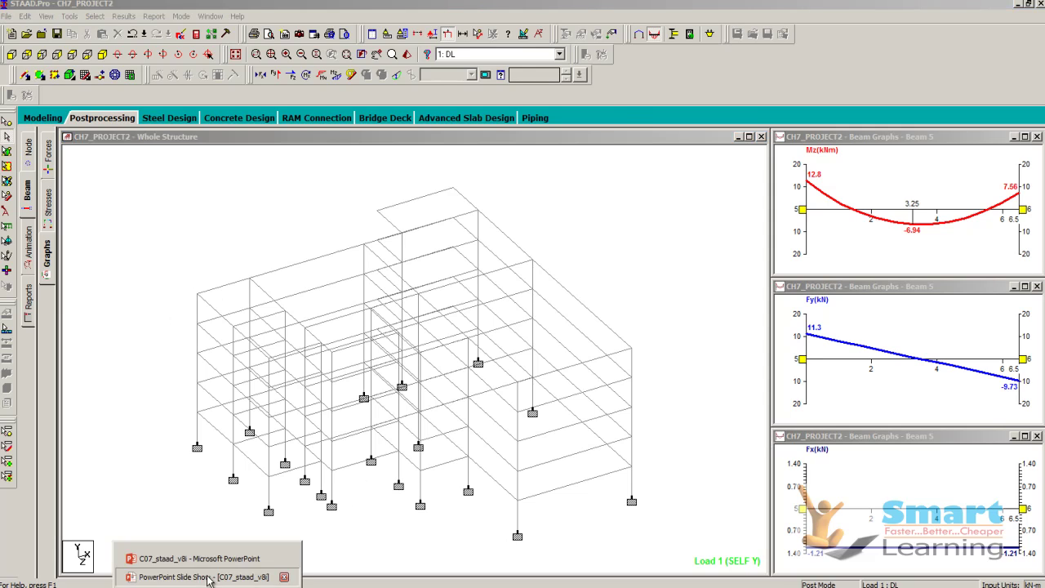
Switch to the C07_staad_v8i PowerPoint slide show, display the "Tips for Project 2" slide and mark its first tip with the pen
click(204, 572)
key(Right)
key(Right)
key(Left)
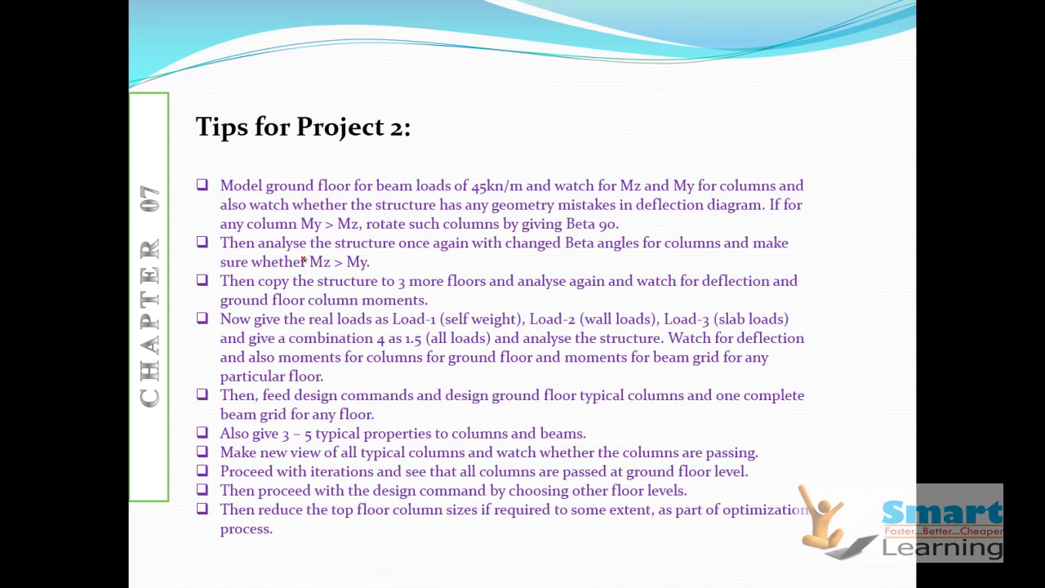
drag(190, 176, 174, 219)
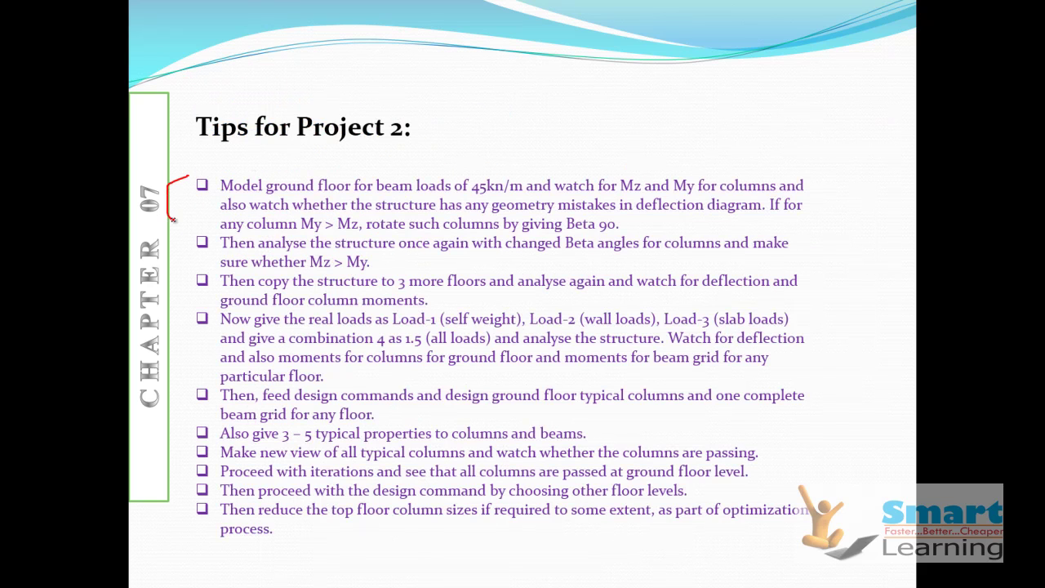